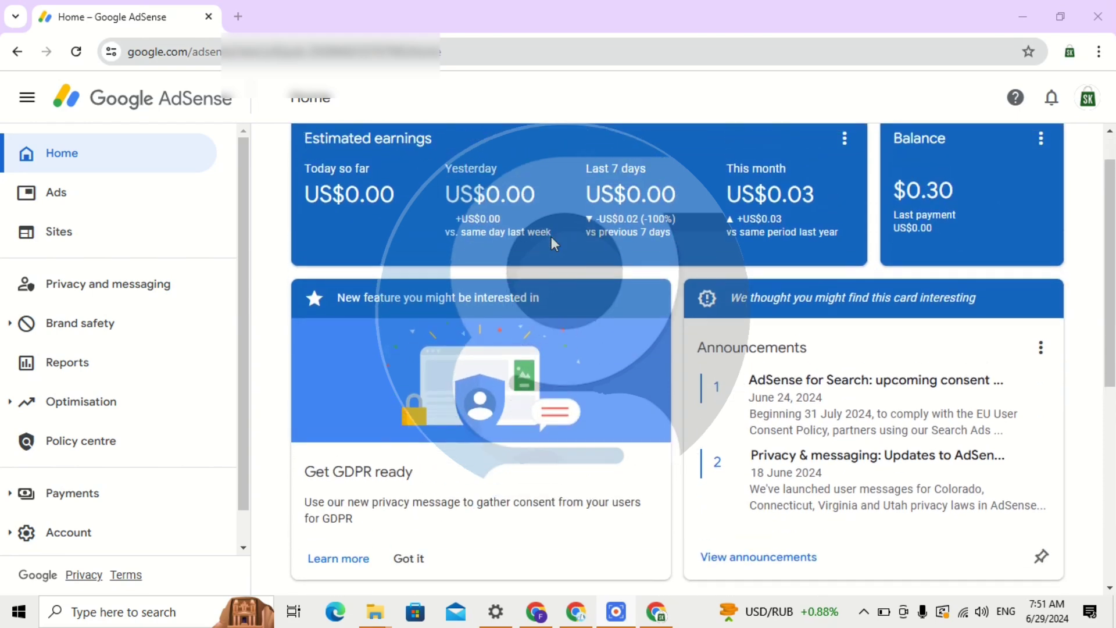
Leave the AdSense earnings dashboard for the other Chrome window showing a blank New Tab.
{"action": "scroll", "coordinate": [779, 174], "scroll_direction": "up", "scroll_amount": 1}
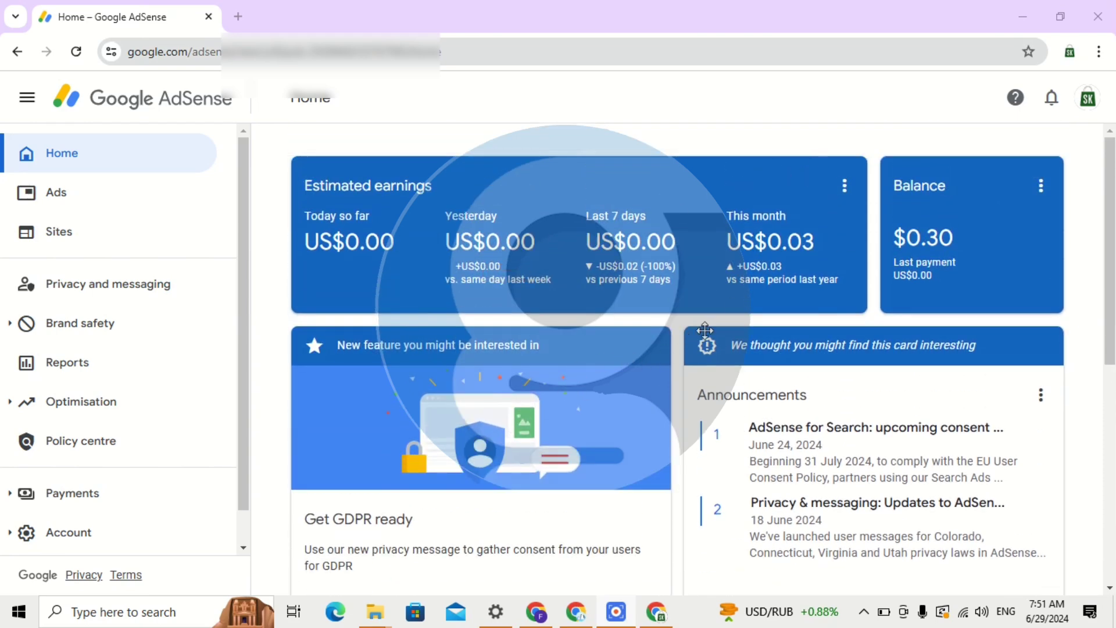
{"action": "mouse_move", "coordinate": [544, 625]}
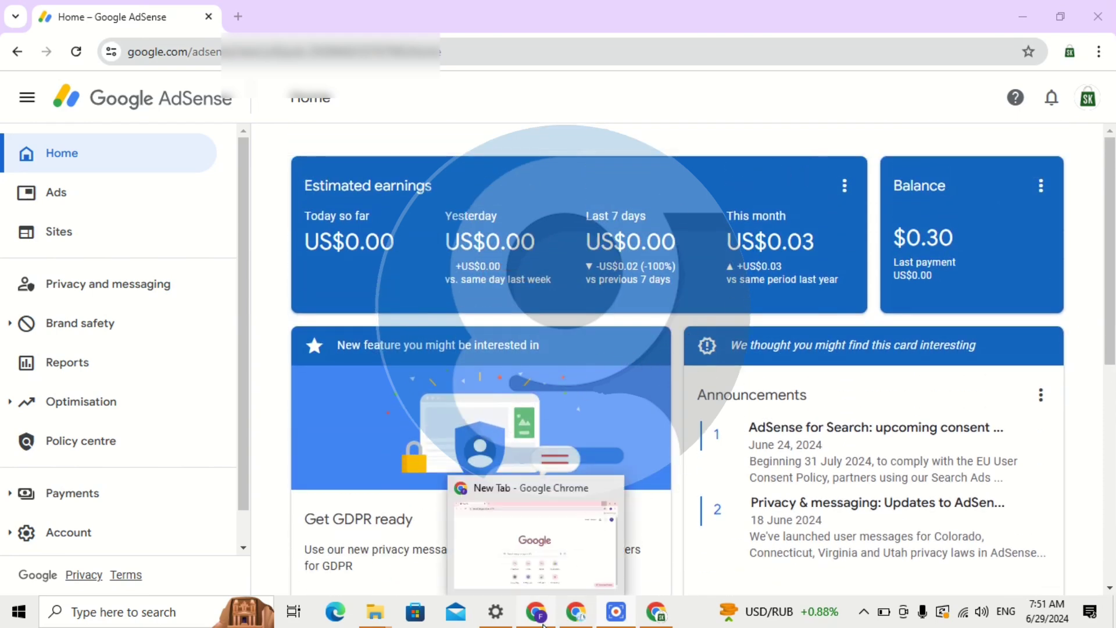
{"action": "left_click", "coordinate": [523, 555]}
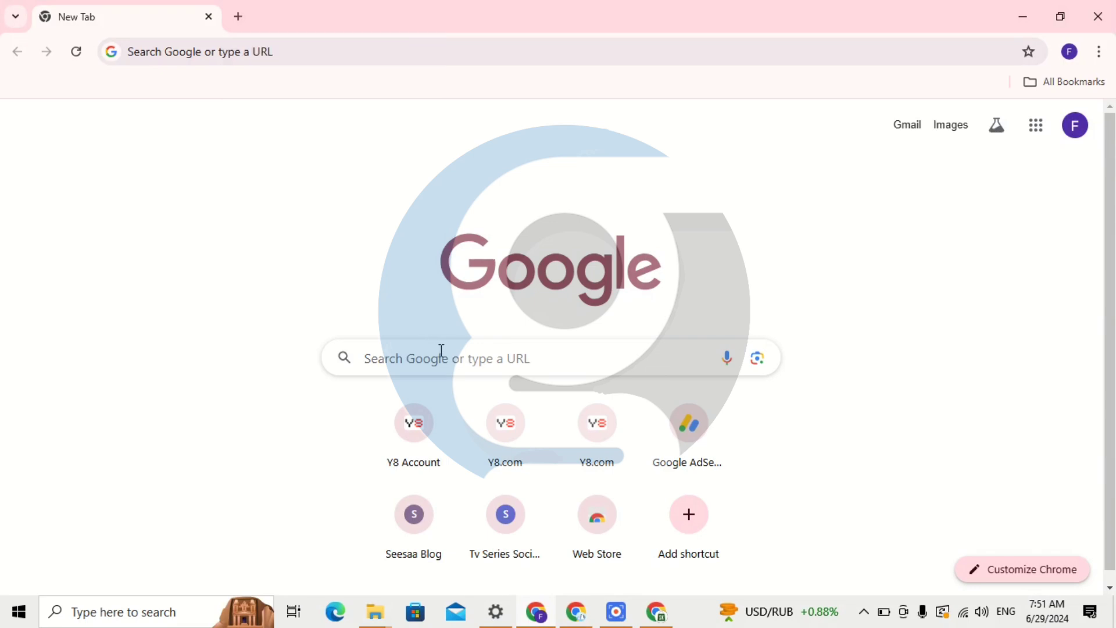
Search 'google ad', pick the 'google adsense' suggestion, and sign in with the existing account.
{"action": "left_click", "coordinate": [440, 349]}
{"action": "left_click", "coordinate": [302, 312]}
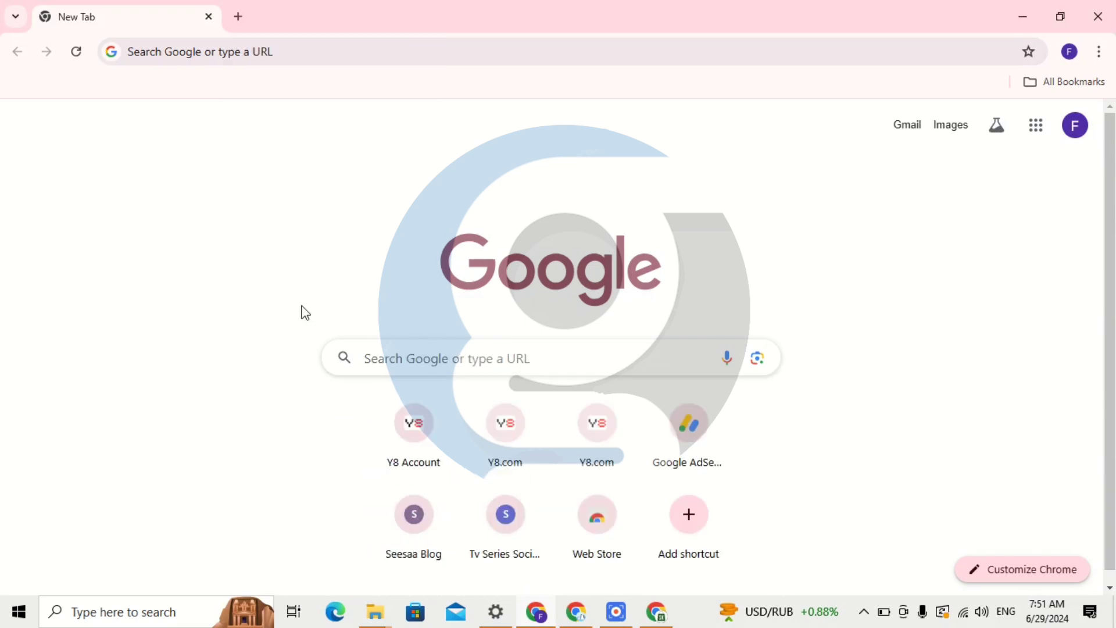
{"action": "left_click", "coordinate": [438, 349]}
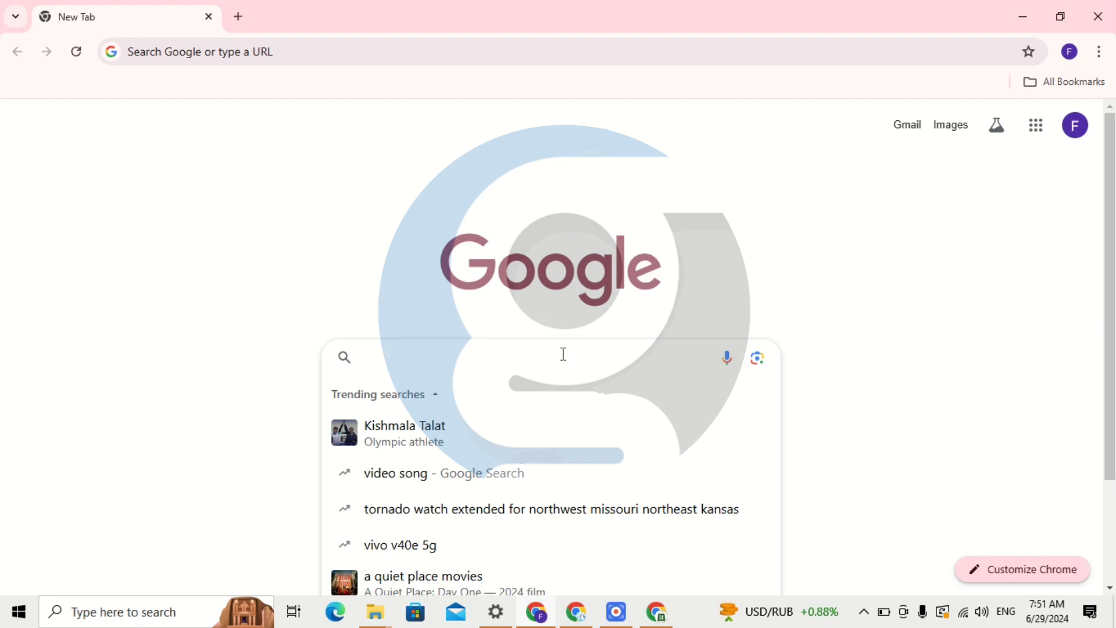
{"action": "type", "text": "google "}
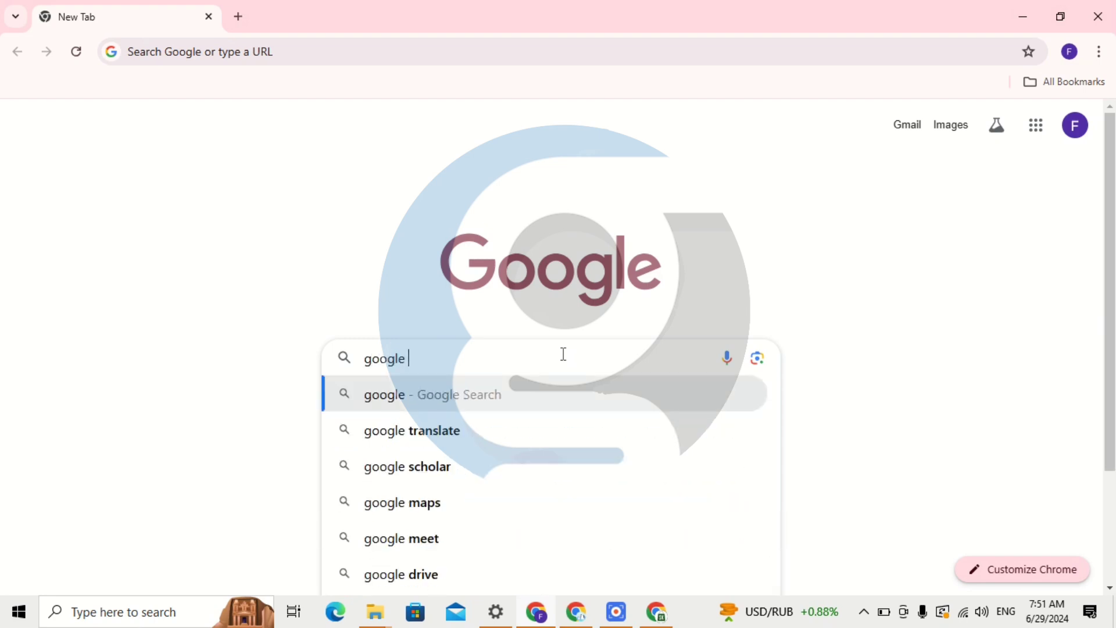
{"action": "type", "text": "ad"}
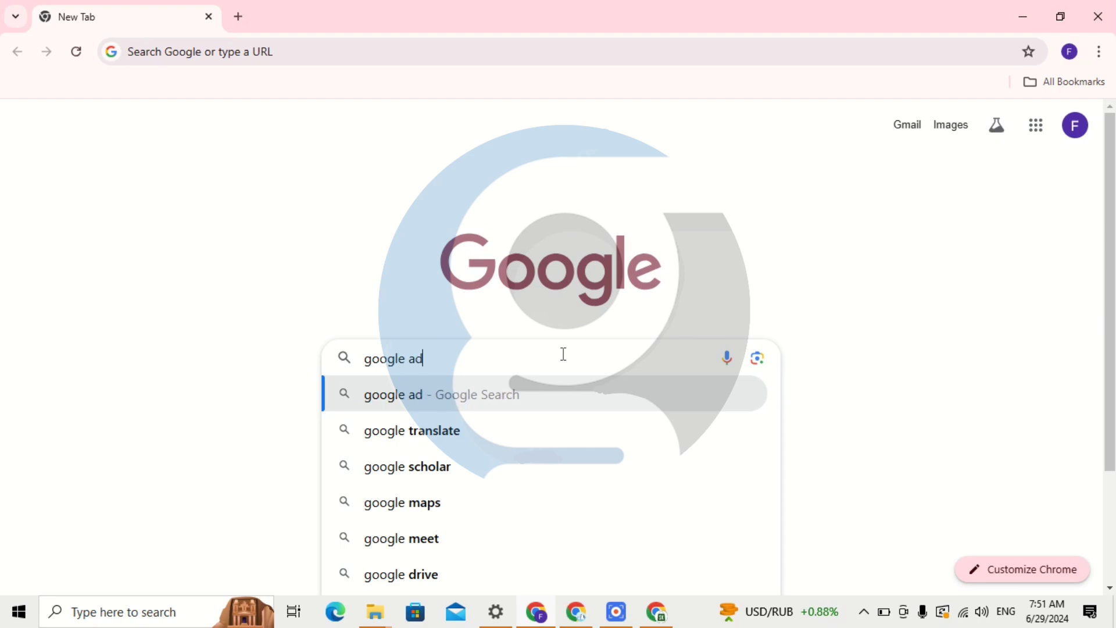
{"action": "left_click", "coordinate": [504, 465]}
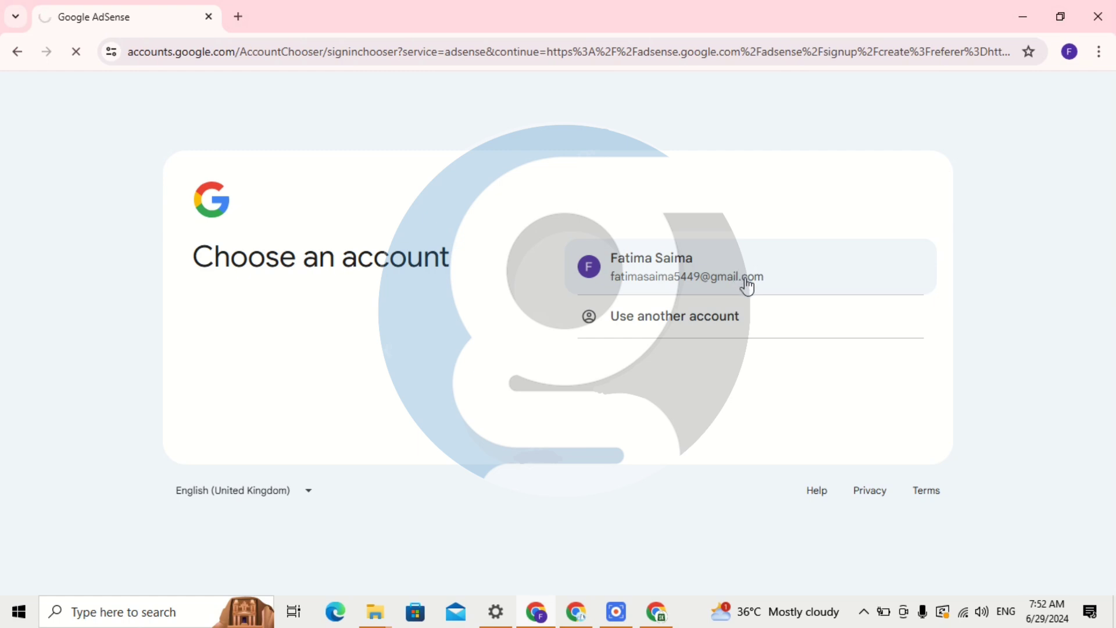
{"action": "left_click", "coordinate": [758, 290]}
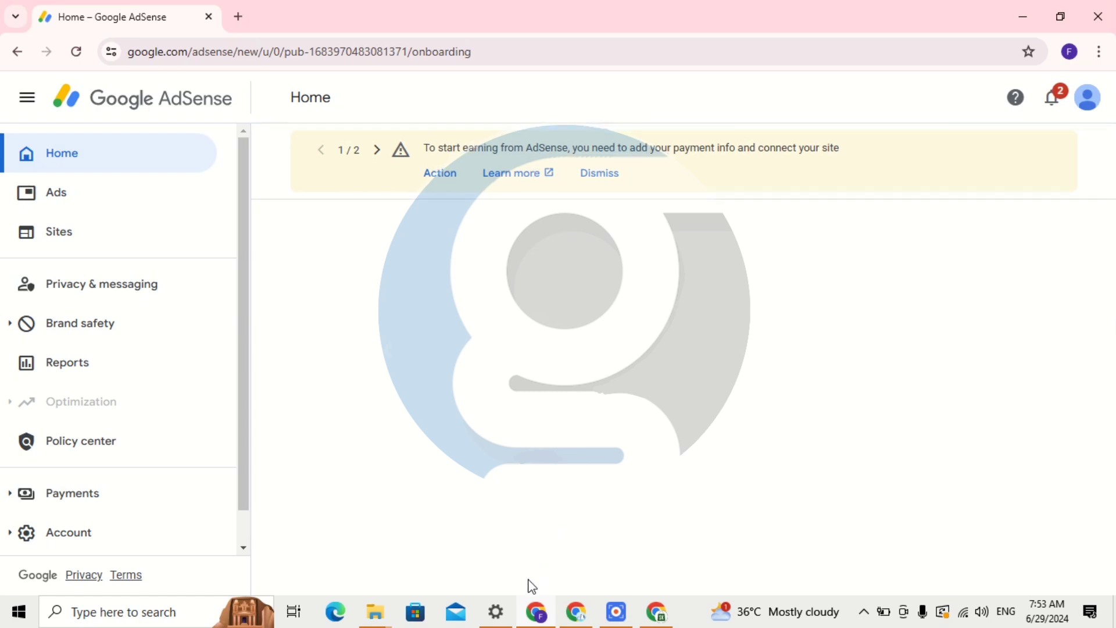
Scroll through the AdSense getting-started cards, then switch to the Guide Me Urdu YouTube window.
{"action": "scroll", "coordinate": [539, 312], "scroll_direction": "down", "scroll_amount": 2}
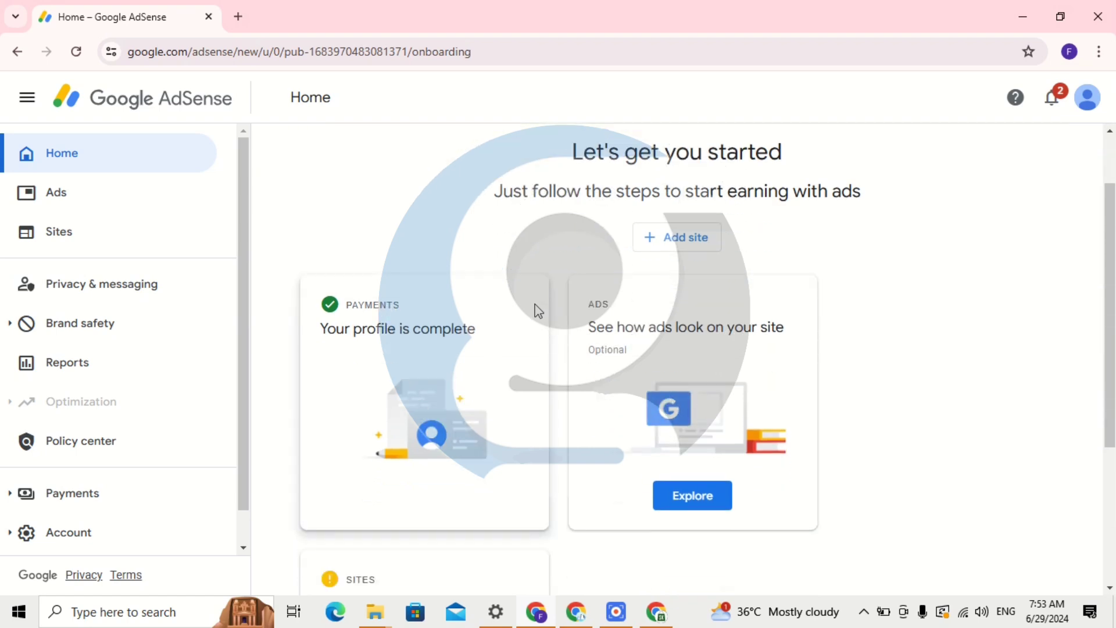
{"action": "scroll", "coordinate": [539, 311], "scroll_direction": "up", "scroll_amount": 2}
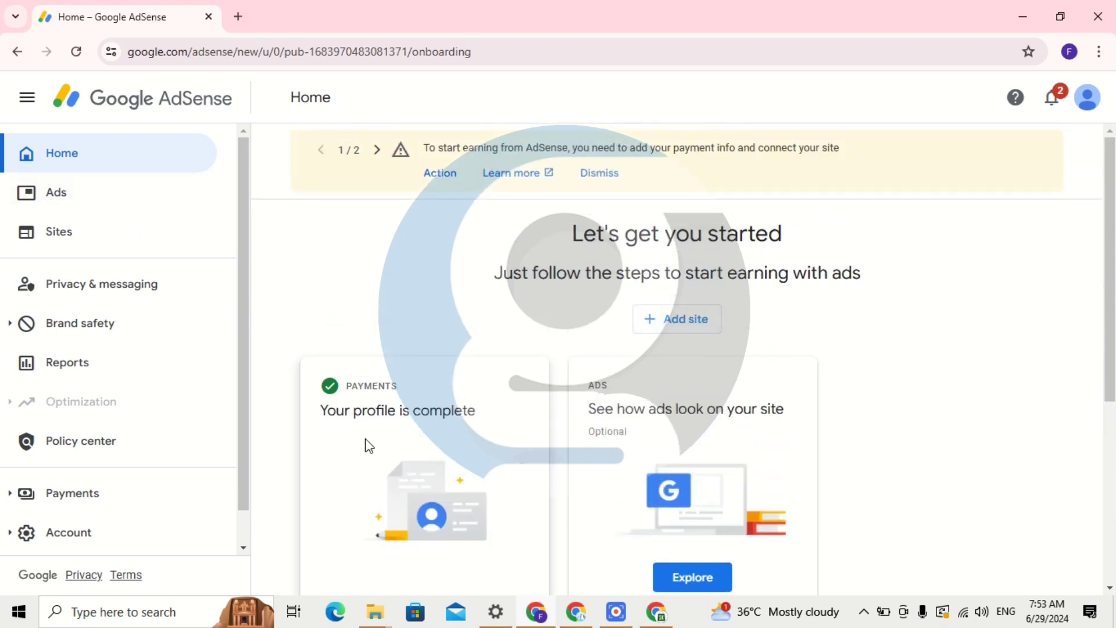
{"action": "scroll", "coordinate": [369, 446], "scroll_direction": "down", "scroll_amount": 2}
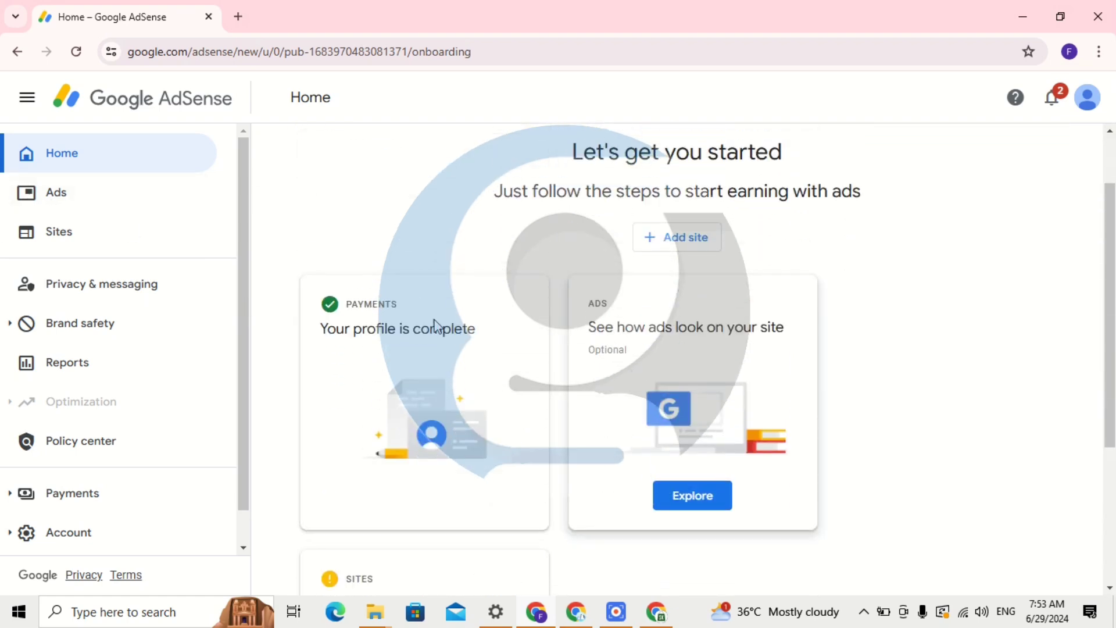
{"action": "scroll", "coordinate": [436, 327], "scroll_direction": "down", "scroll_amount": 6}
{"action": "scroll", "coordinate": [441, 339], "scroll_direction": "up", "scroll_amount": 6}
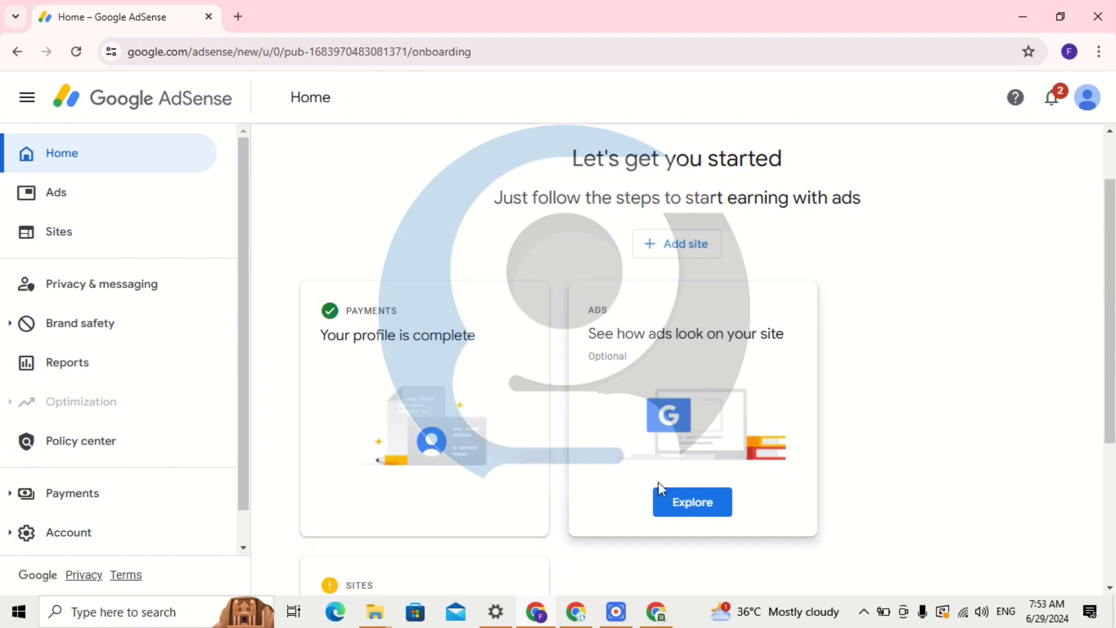
{"action": "left_click", "coordinate": [578, 615]}
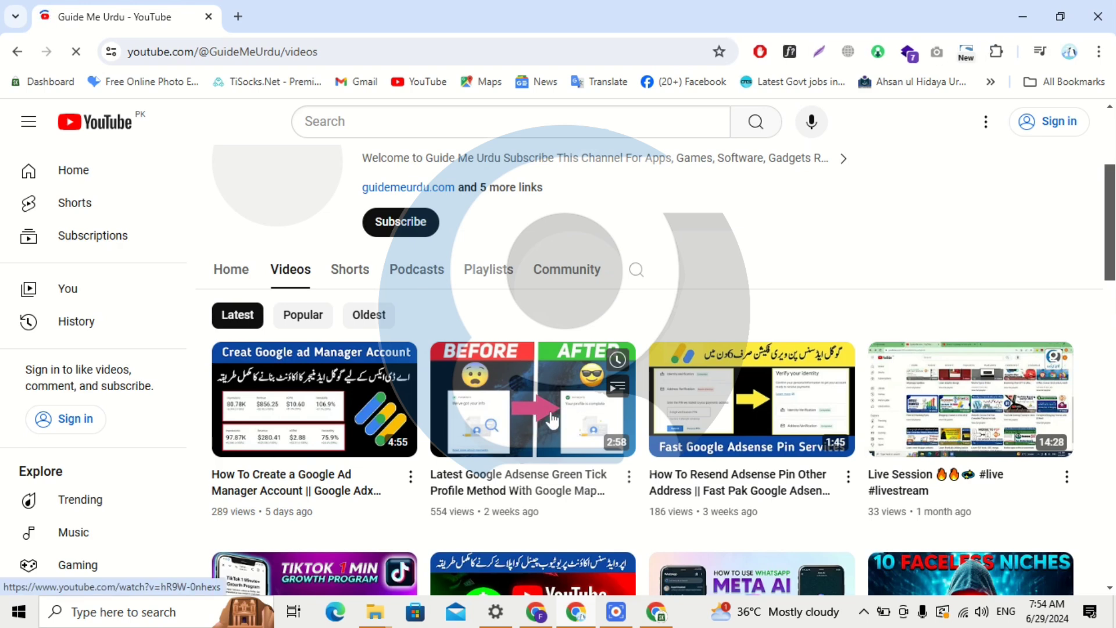
Scroll the Guide Me Urdu channel's Videos tab to review its uploads.
{"action": "scroll", "coordinate": [552, 420], "scroll_direction": "up", "scroll_amount": 1}
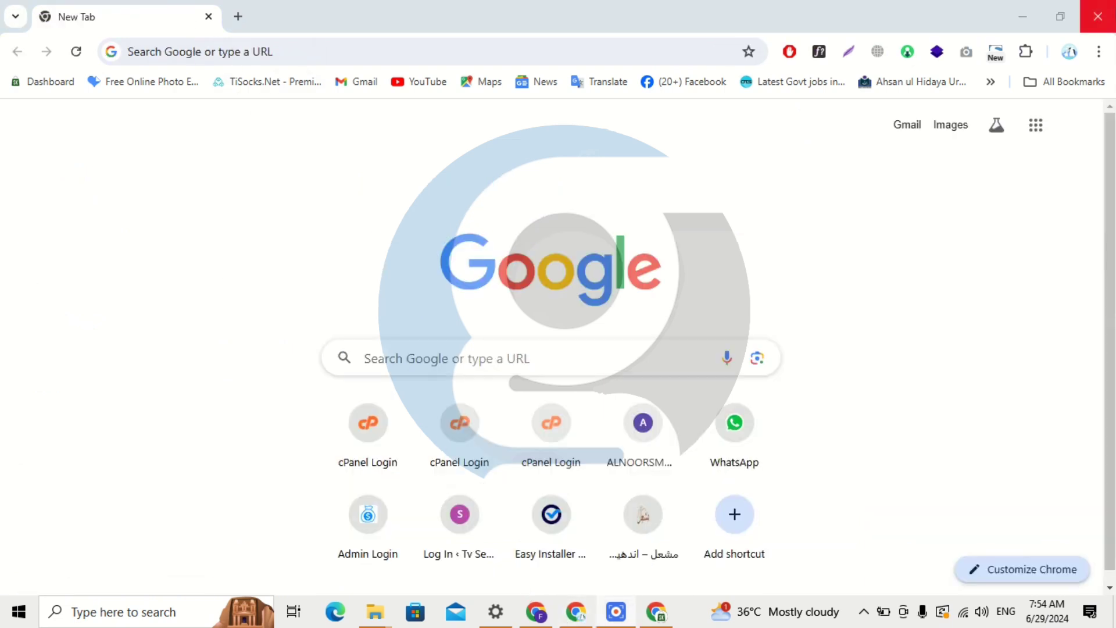
Bring the AdSense getting-started page back to front and scroll through it.
{"action": "left_click", "coordinate": [543, 620]}
{"action": "scroll", "coordinate": [631, 284], "scroll_direction": "down", "scroll_amount": 2}
{"action": "scroll", "coordinate": [628, 284], "scroll_direction": "up", "scroll_amount": 2}
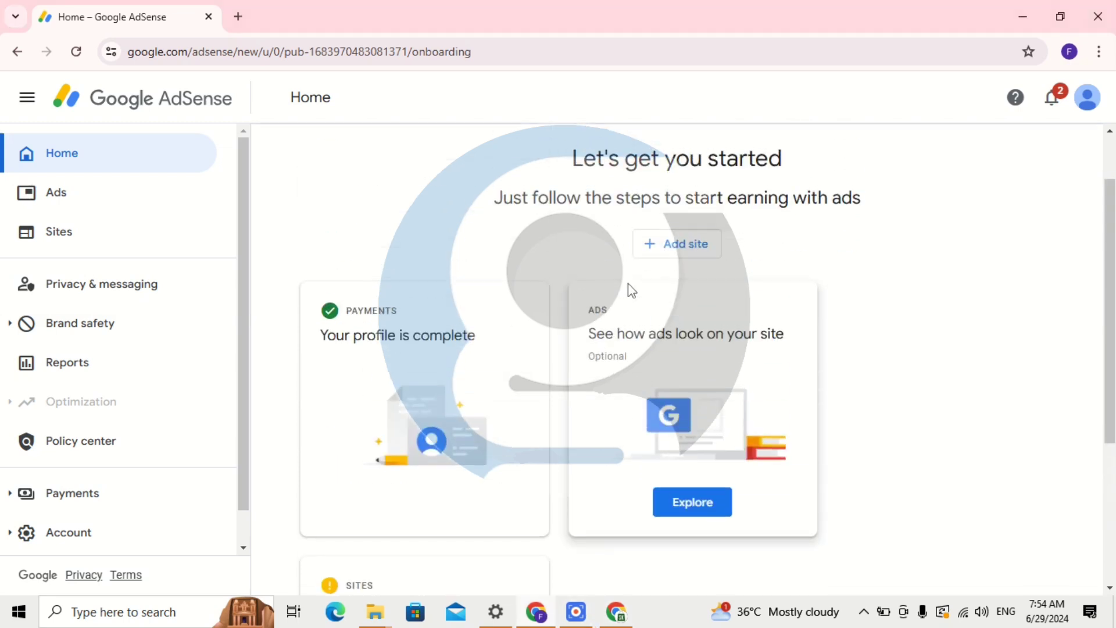
{"action": "scroll", "coordinate": [628, 284], "scroll_direction": "down", "scroll_amount": 1}
{"action": "scroll", "coordinate": [628, 284], "scroll_direction": "up", "scroll_amount": 2}
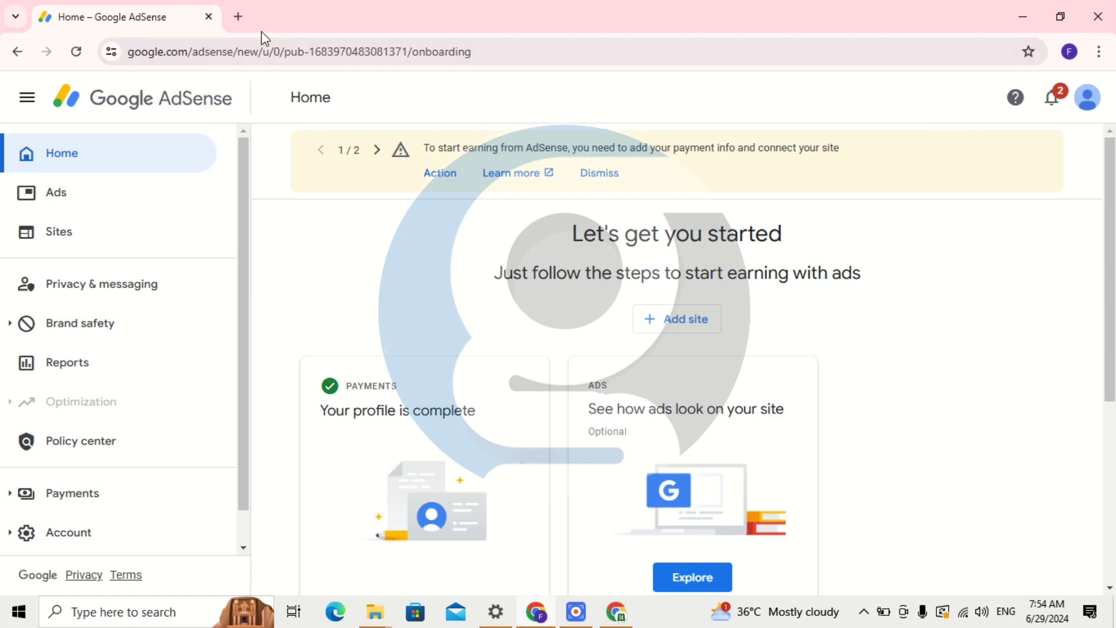
In a new tab, search Google for 'seesaa log', then correct it to 'seesaa blog'.
{"action": "left_click", "coordinate": [238, 17]}
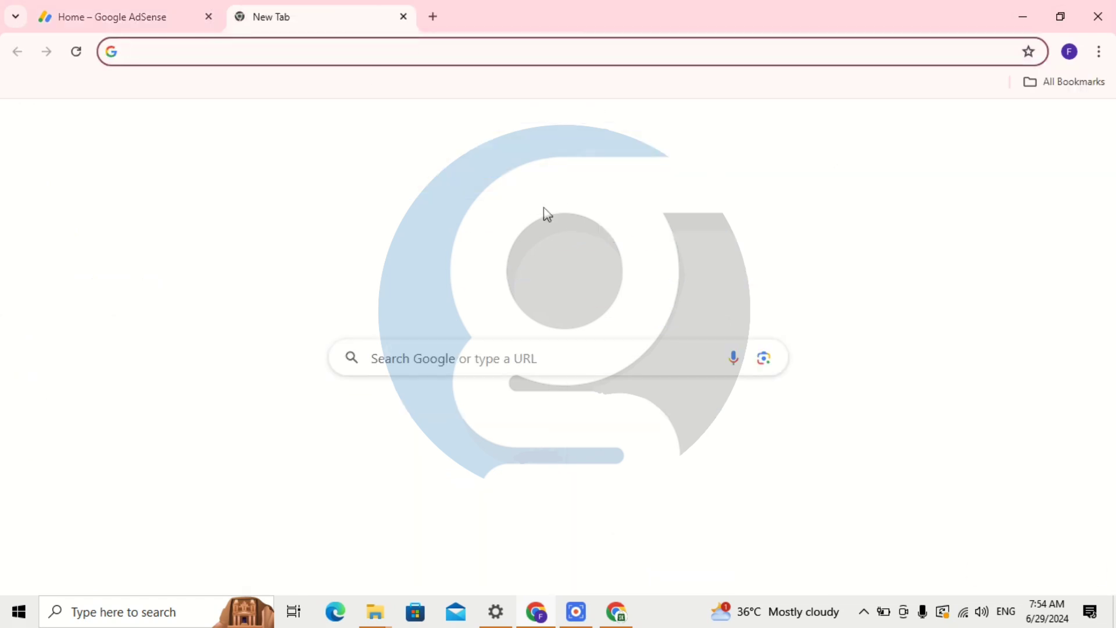
{"action": "left_click", "coordinate": [497, 359]}
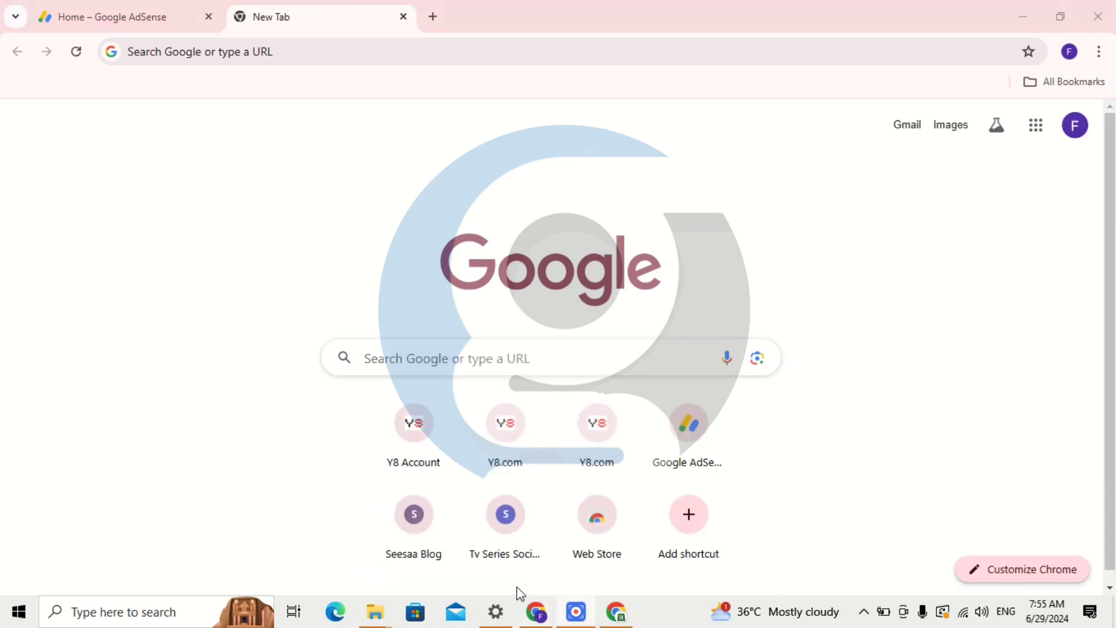
{"action": "left_click", "coordinate": [448, 367]}
{"action": "type", "text": "s"}
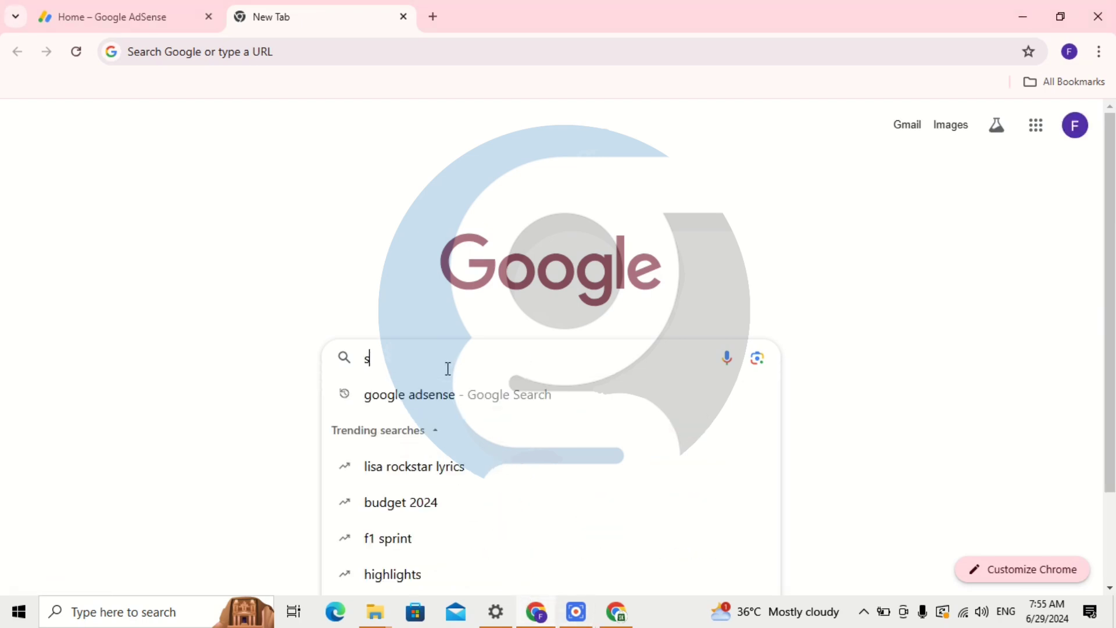
{"action": "type", "text": "eesaa"}
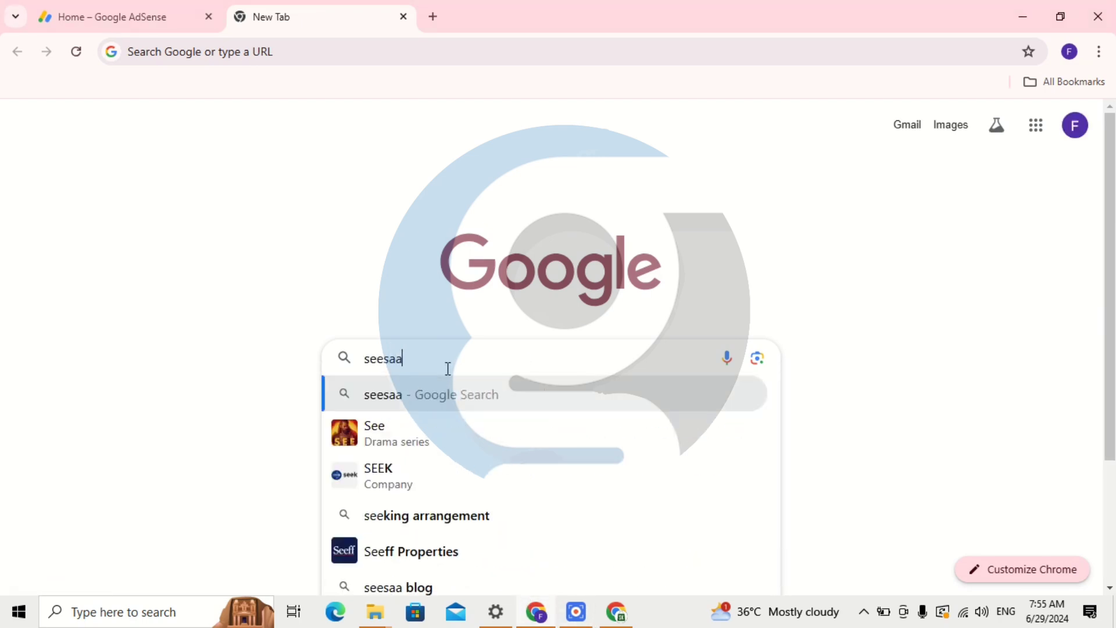
{"action": "type", "text": " log"}
{"action": "key", "text": "Return"}
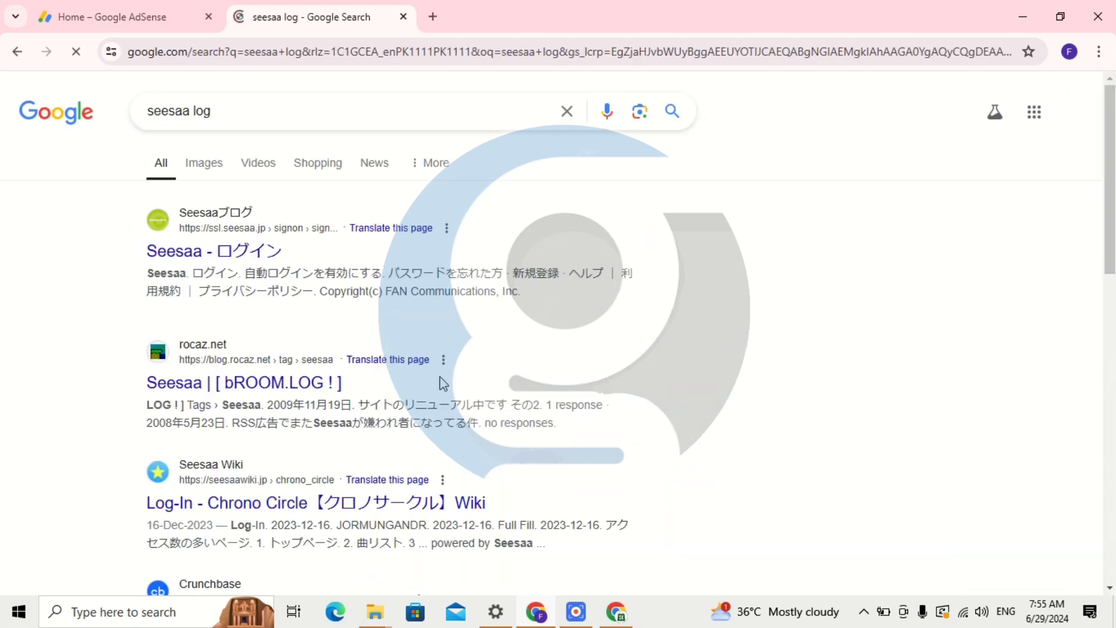
{"action": "left_click", "coordinate": [246, 112]}
{"action": "left_click", "coordinate": [196, 110]}
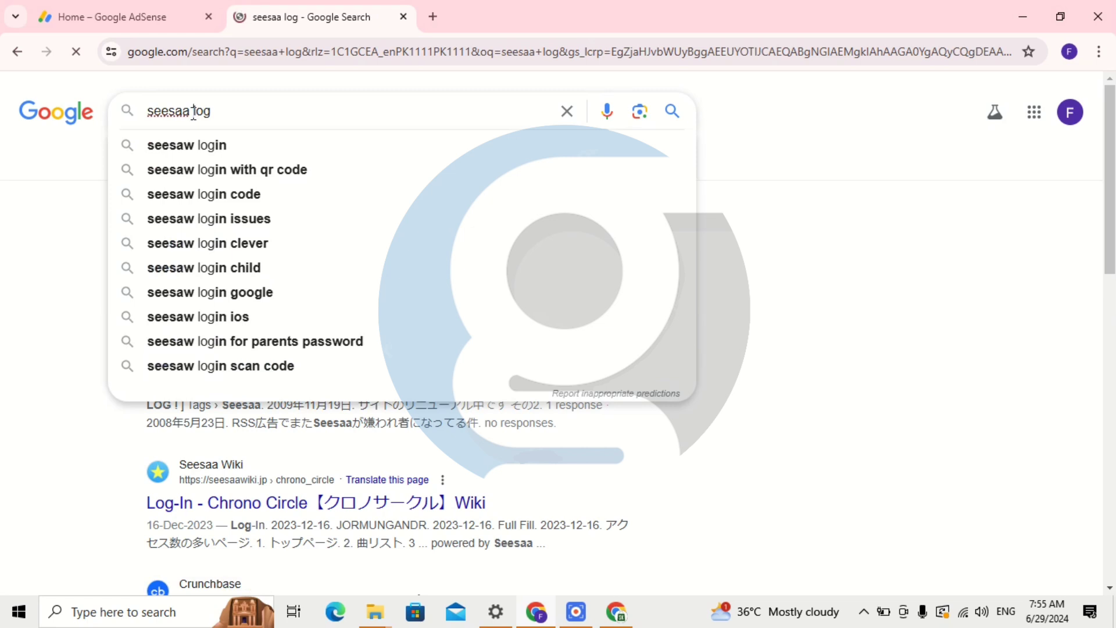
{"action": "type", "text": "b"}
{"action": "key", "text": "Return"}
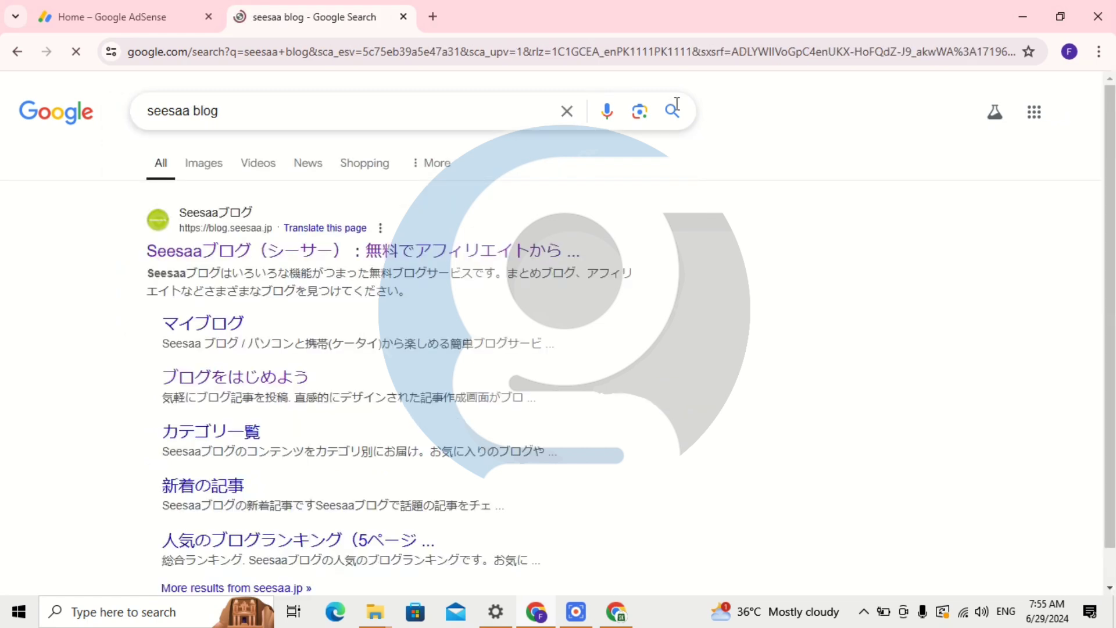
Open the Seesaa Blog site from the top result and set page translation to English.
{"action": "left_click", "coordinate": [211, 240]}
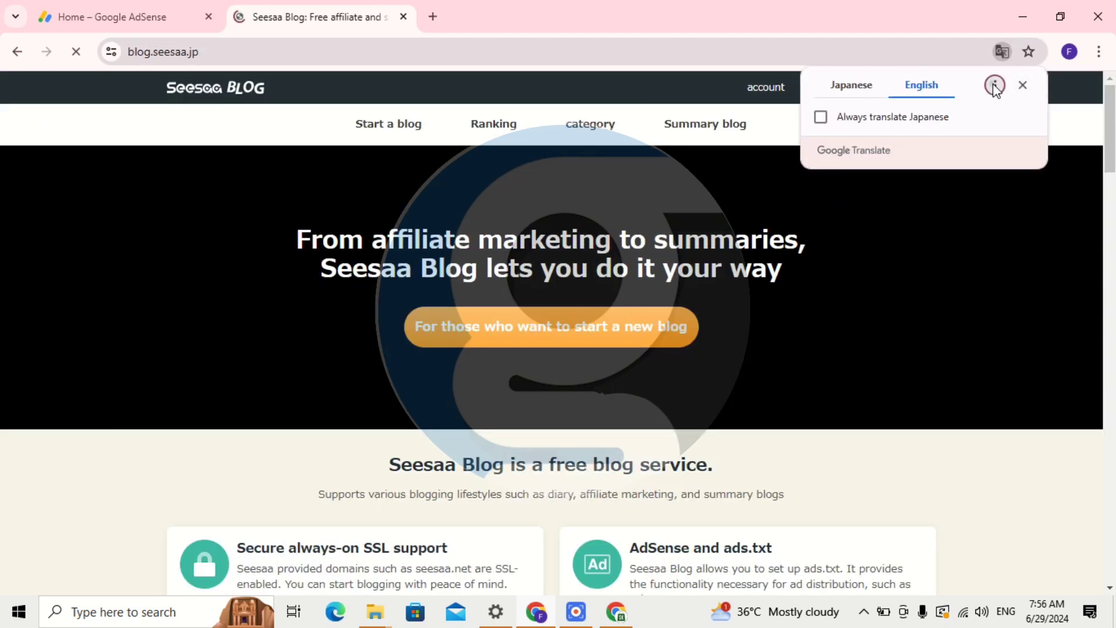
{"action": "left_click", "coordinate": [995, 86]}
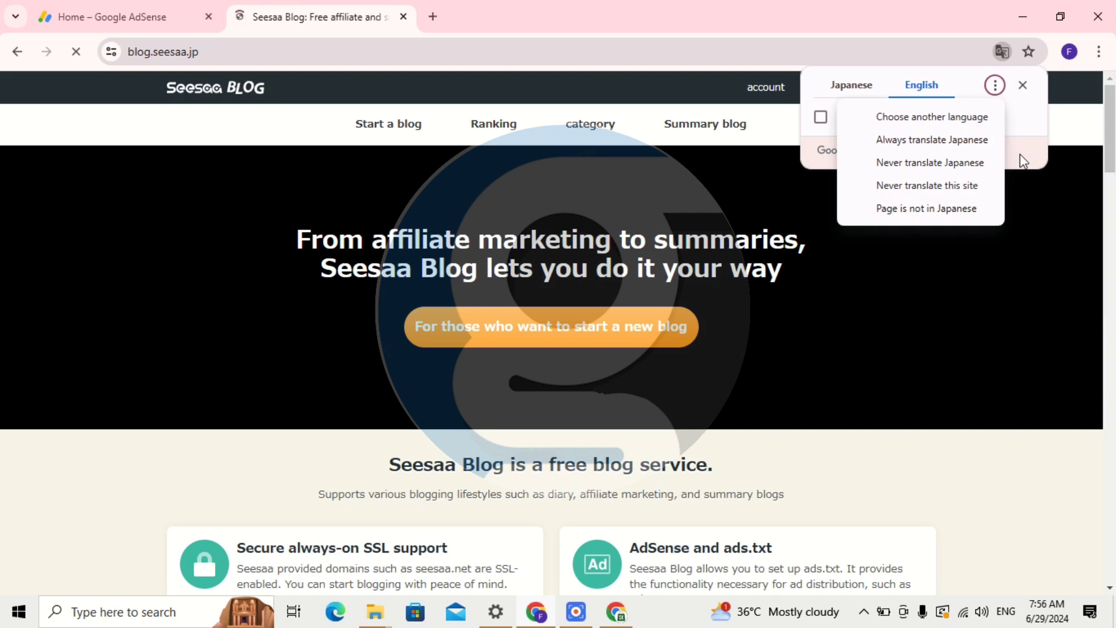
{"action": "left_click", "coordinate": [965, 117]}
{"action": "left_click", "coordinate": [932, 120]}
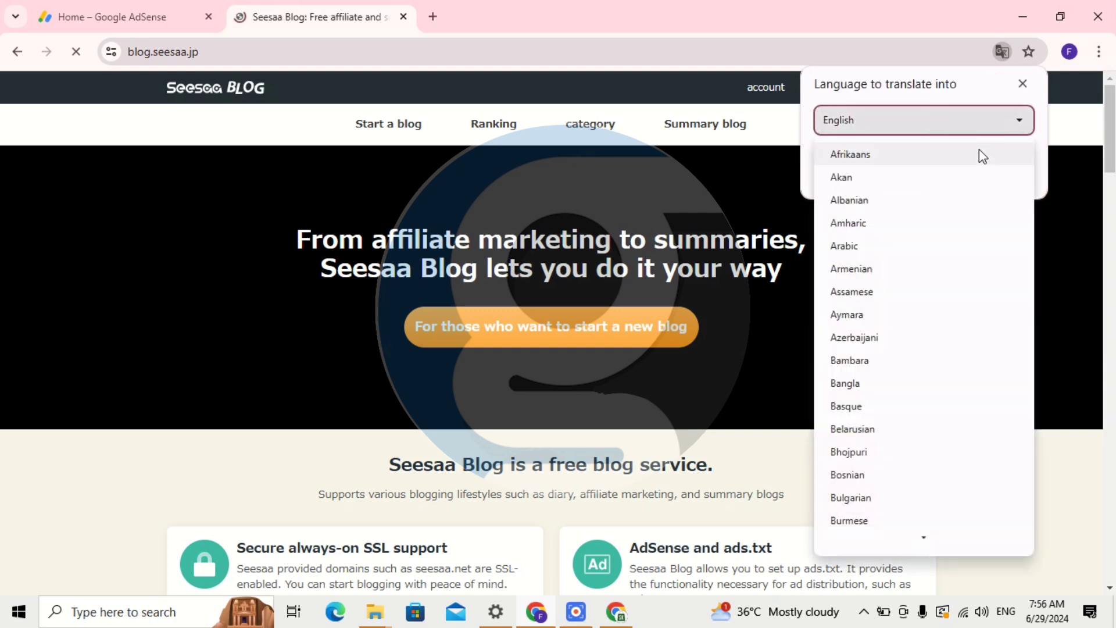
{"action": "left_click", "coordinate": [976, 130]}
{"action": "left_click", "coordinate": [1006, 169]}
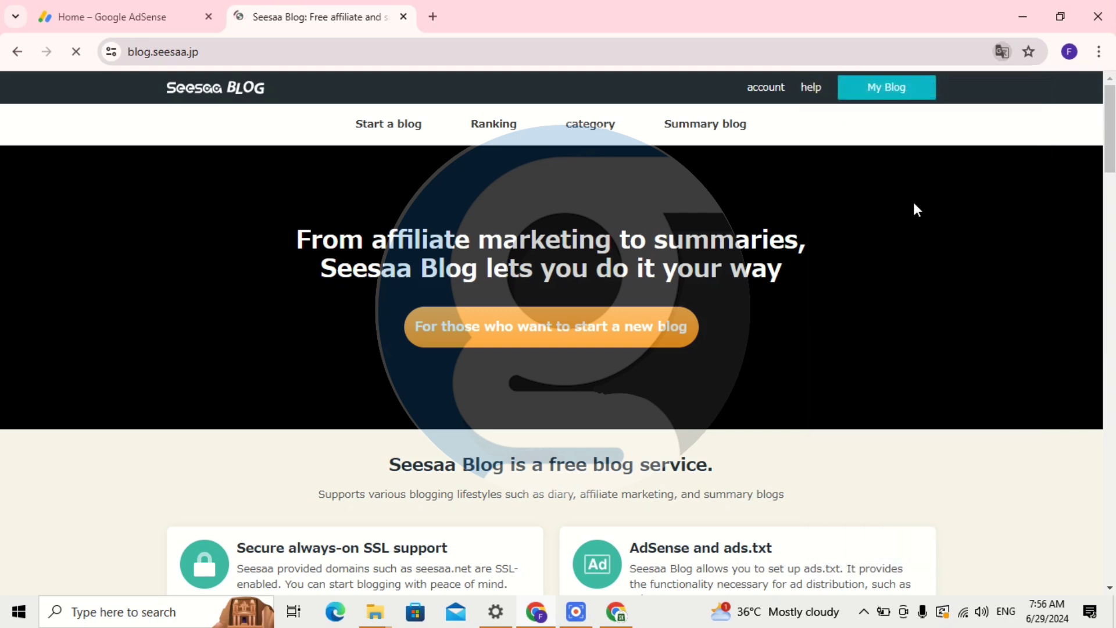
Open the 'Start a blog' page and translate it into English.
{"action": "scroll", "coordinate": [546, 317], "scroll_direction": "down", "scroll_amount": 1}
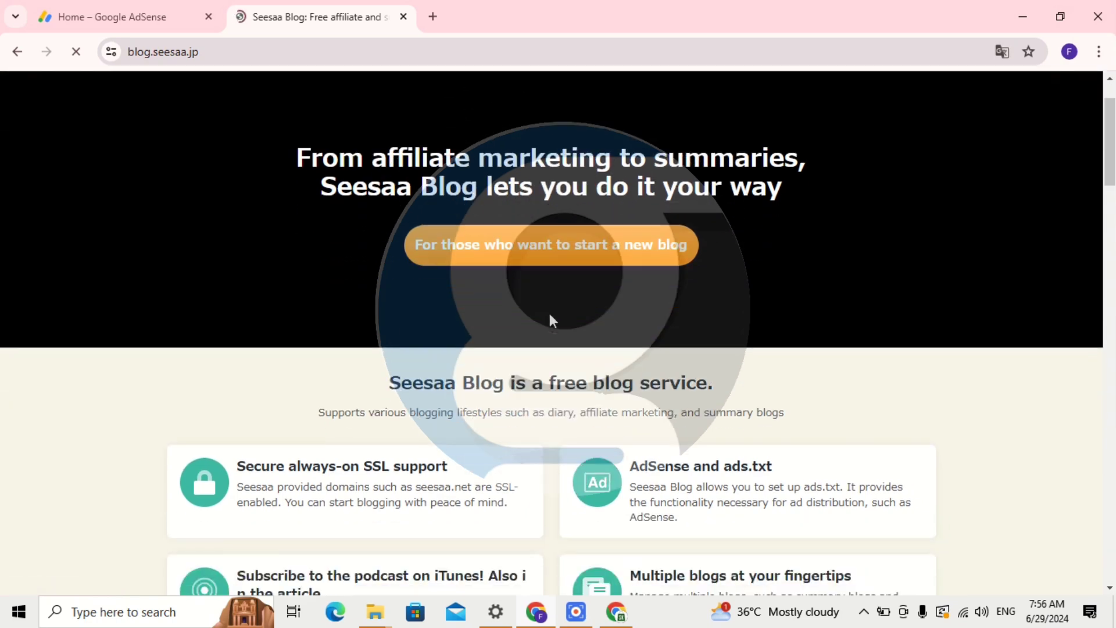
{"action": "left_click", "coordinate": [547, 250]}
{"action": "scroll", "coordinate": [499, 250], "scroll_direction": "down", "scroll_amount": 1}
{"action": "scroll", "coordinate": [499, 250], "scroll_direction": "up", "scroll_amount": 2}
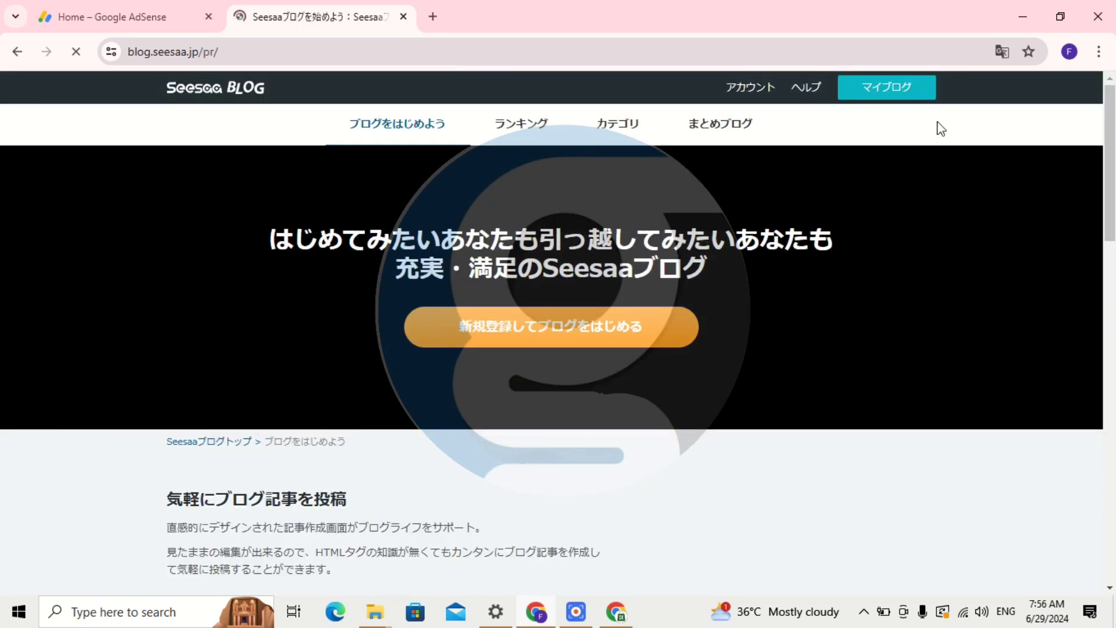
{"action": "left_click", "coordinate": [1002, 51]}
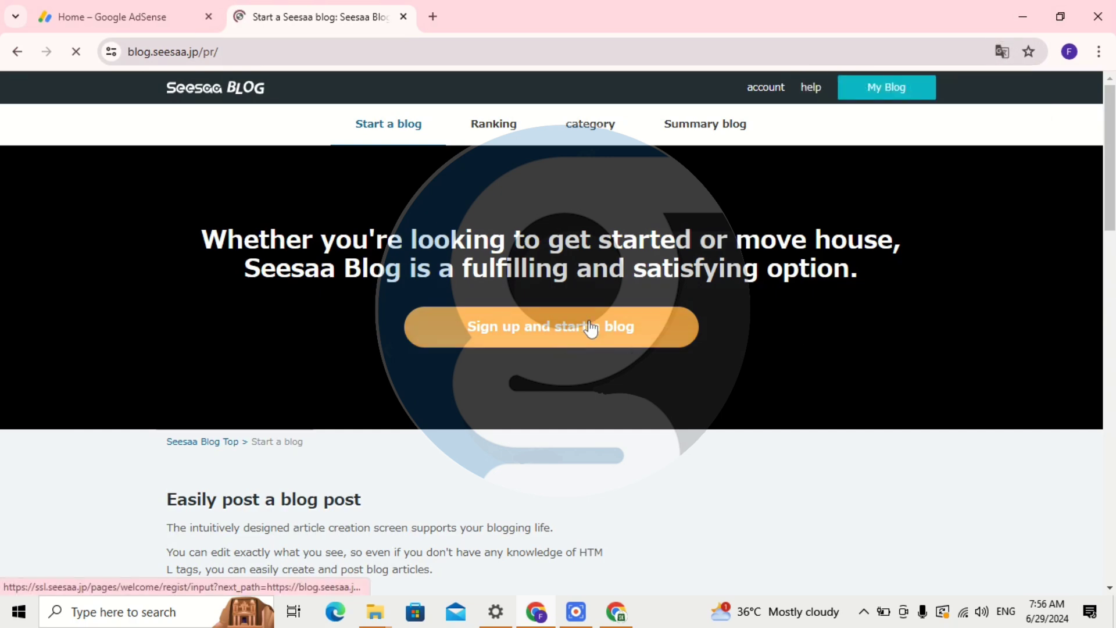
Open the Seesaa account sign-up form and dismiss the translation options.
{"action": "left_click", "coordinate": [609, 328]}
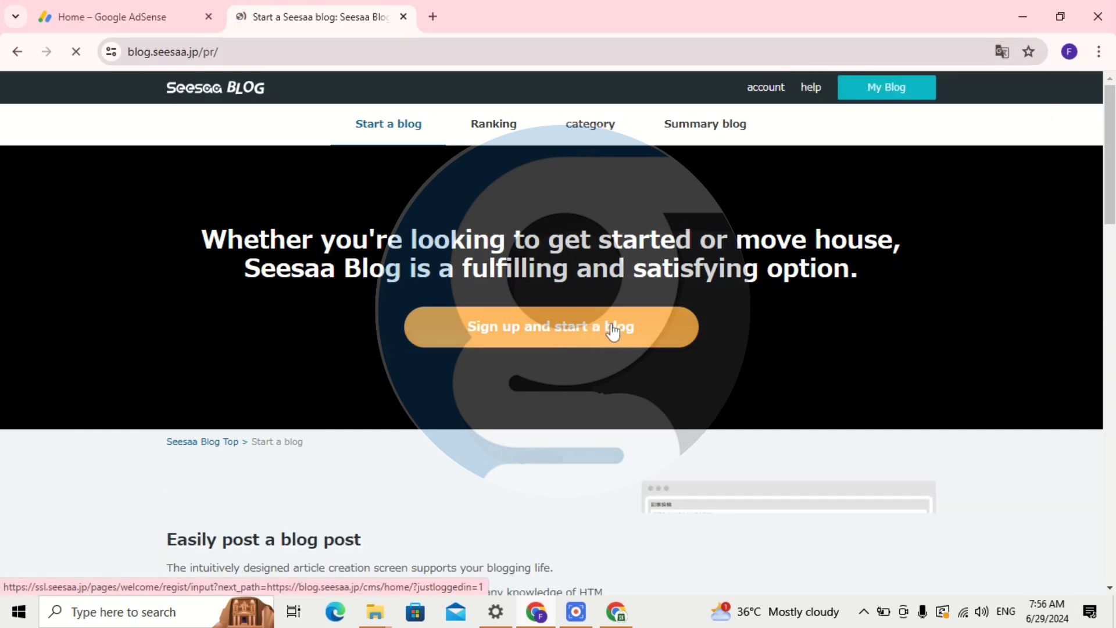
{"action": "scroll", "coordinate": [610, 330], "scroll_direction": "down", "scroll_amount": 1}
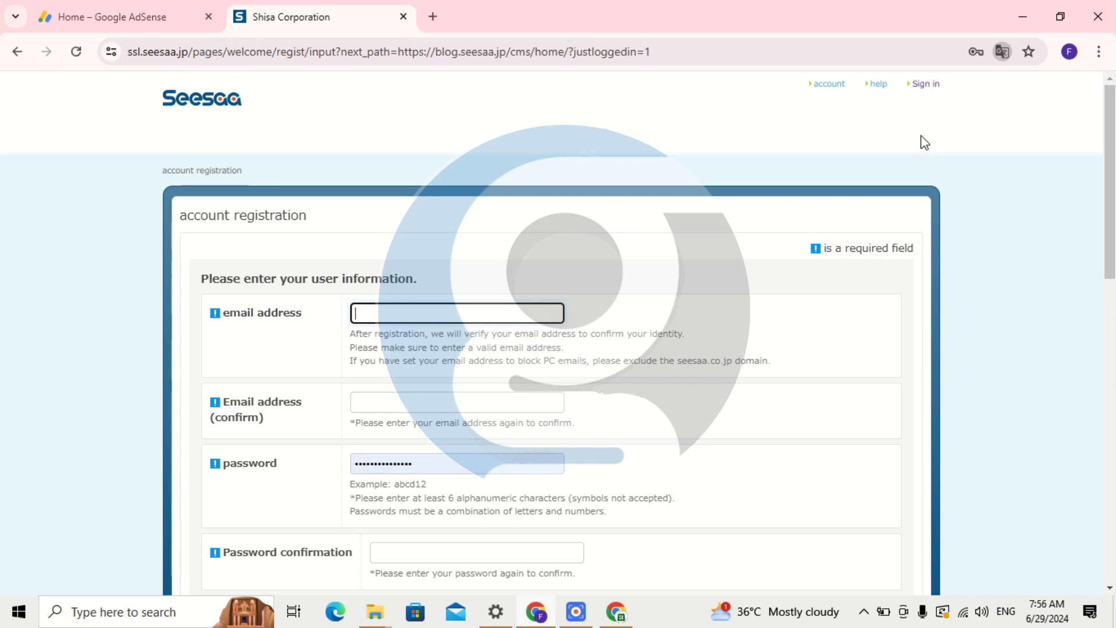
{"action": "left_click", "coordinate": [1004, 53]}
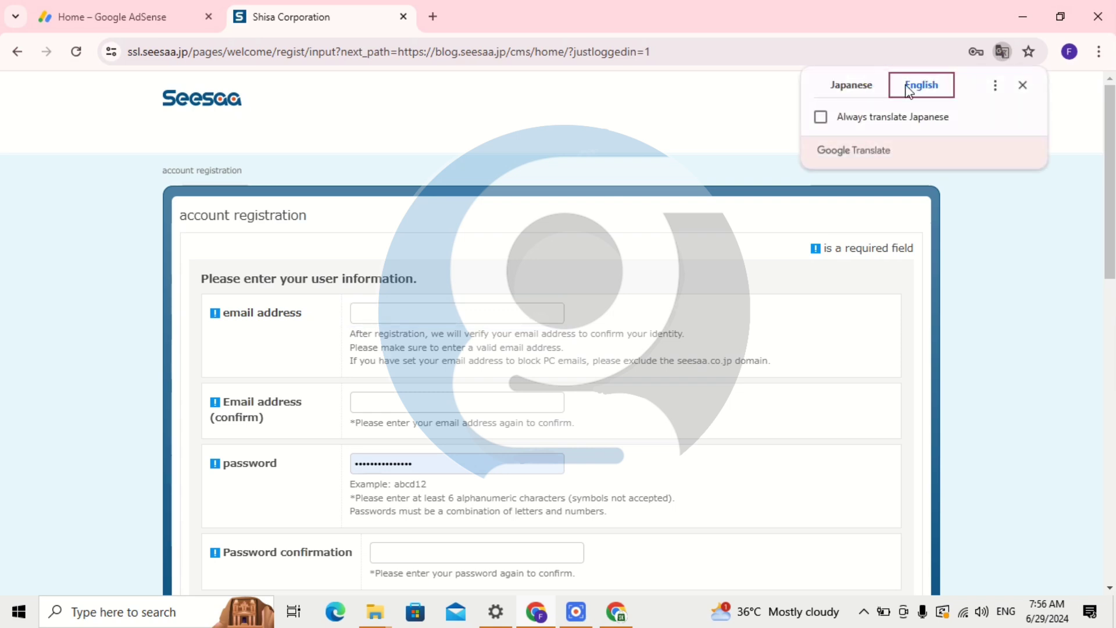
{"action": "left_click", "coordinate": [399, 293]}
Look over the registration form's email and password fields, scrolling through the form.
{"action": "left_click", "coordinate": [404, 309]}
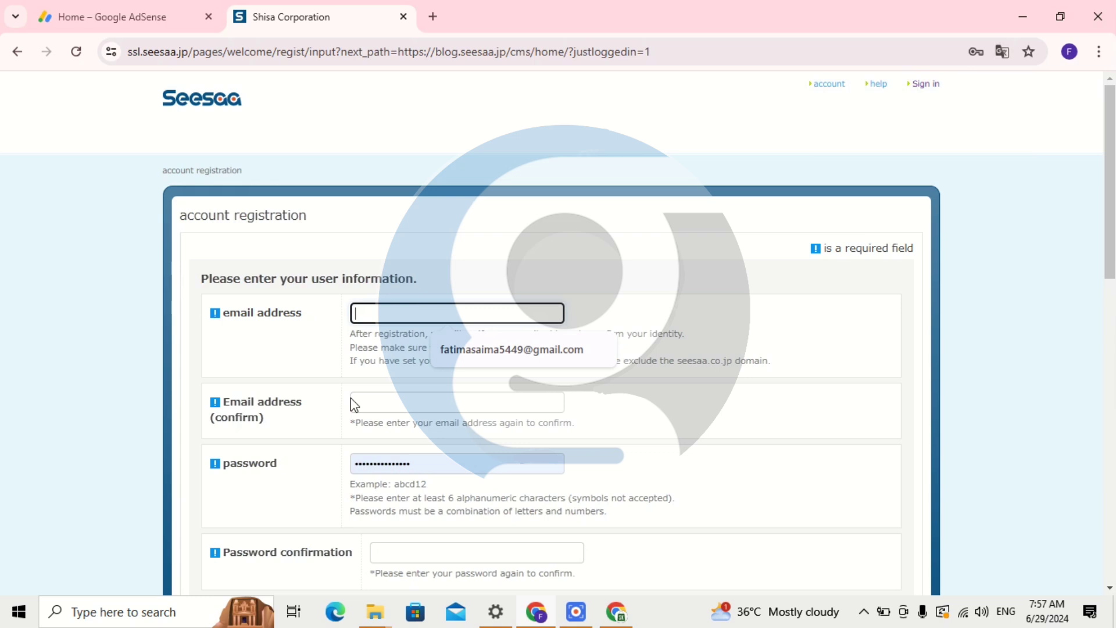
{"action": "left_click", "coordinate": [418, 399]}
{"action": "left_click", "coordinate": [742, 420]}
{"action": "scroll", "coordinate": [440, 425], "scroll_direction": "down", "scroll_amount": 1}
{"action": "scroll", "coordinate": [440, 424], "scroll_direction": "down", "scroll_amount": 1}
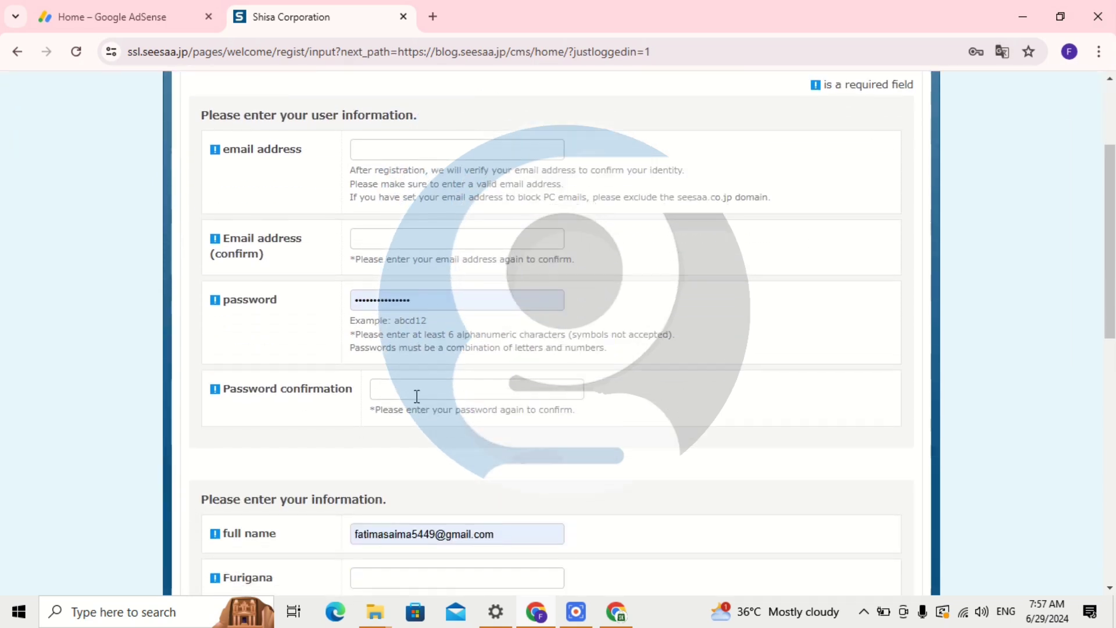
{"action": "left_click", "coordinate": [374, 390]}
{"action": "left_click", "coordinate": [717, 406]}
{"action": "scroll", "coordinate": [305, 412], "scroll_direction": "down", "scroll_amount": 1}
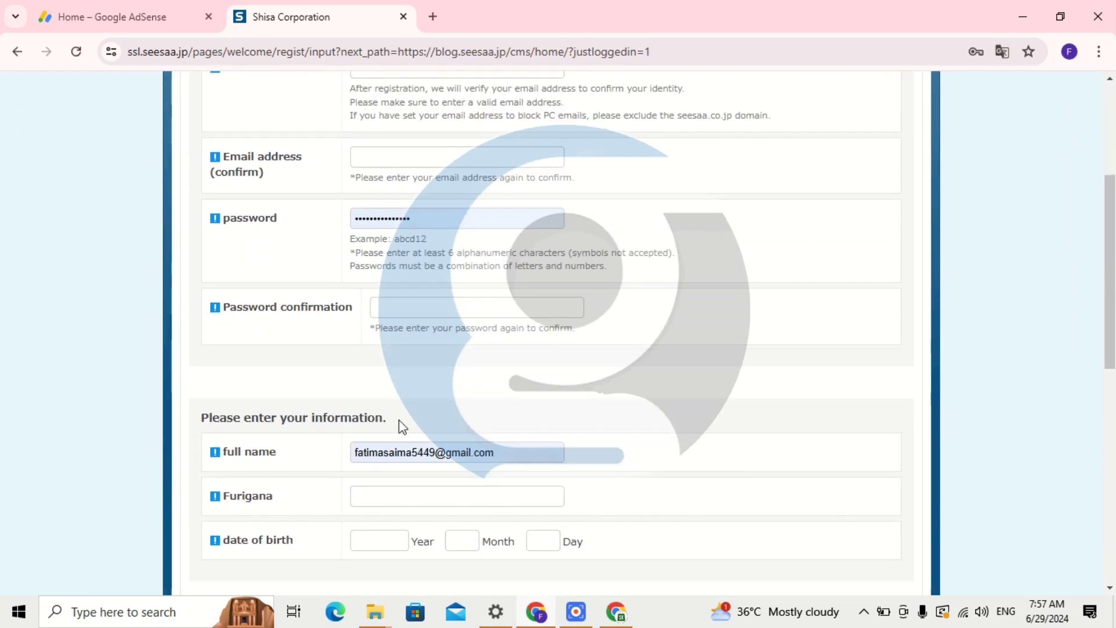
{"action": "scroll", "coordinate": [399, 419], "scroll_direction": "down", "scroll_amount": 1}
{"action": "scroll", "coordinate": [391, 461], "scroll_direction": "down", "scroll_amount": 3}
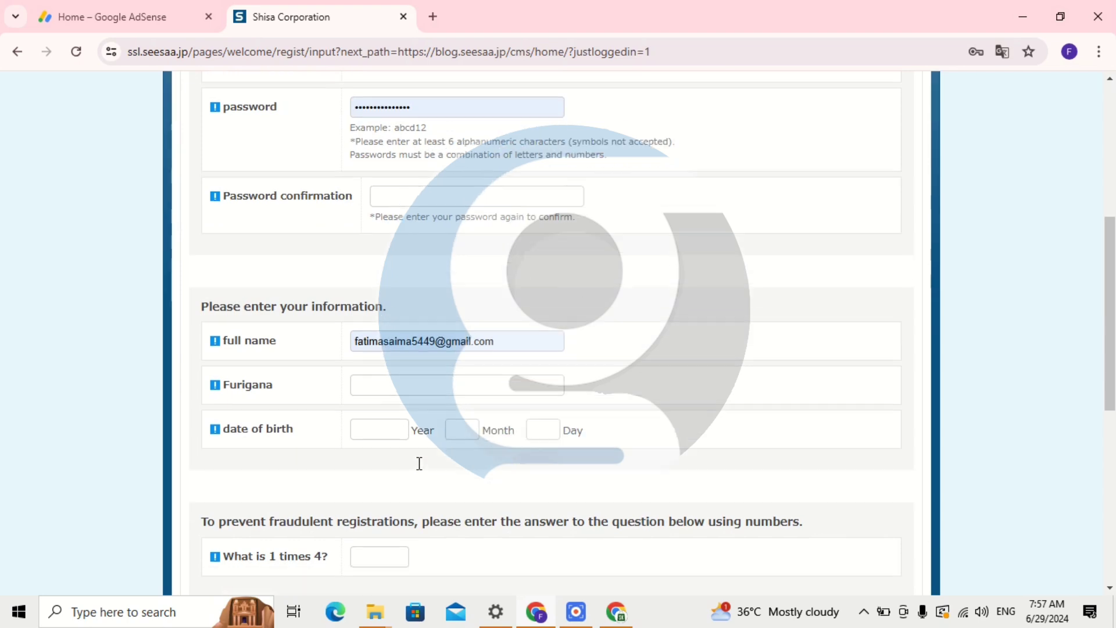
{"action": "scroll", "coordinate": [429, 432], "scroll_direction": "up", "scroll_amount": 7}
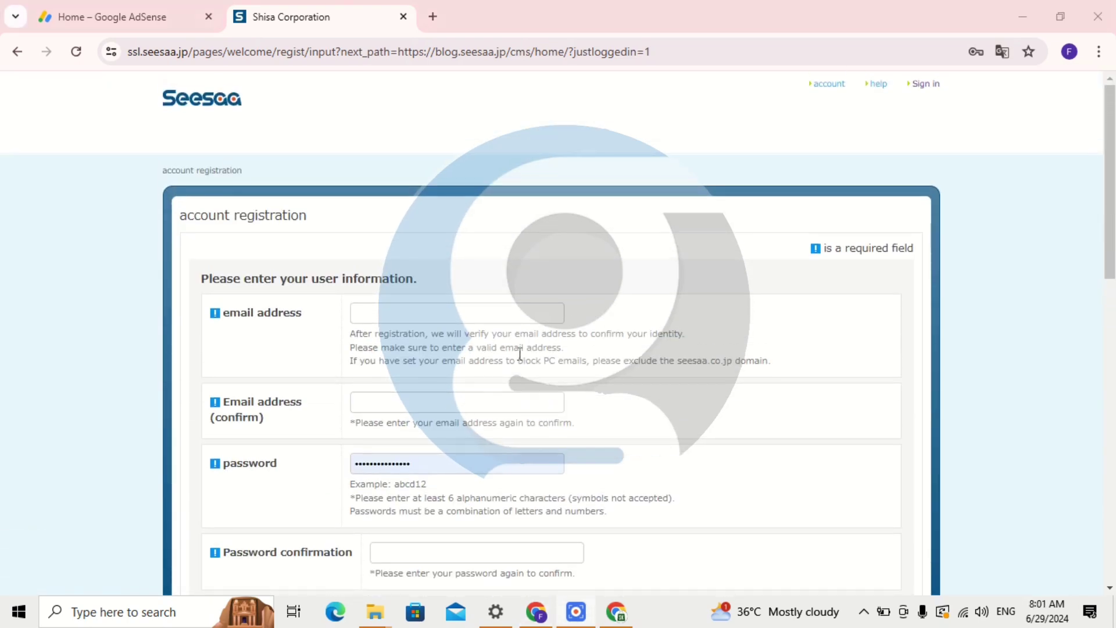
{"action": "scroll", "coordinate": [520, 353], "scroll_direction": "down", "scroll_amount": 2}
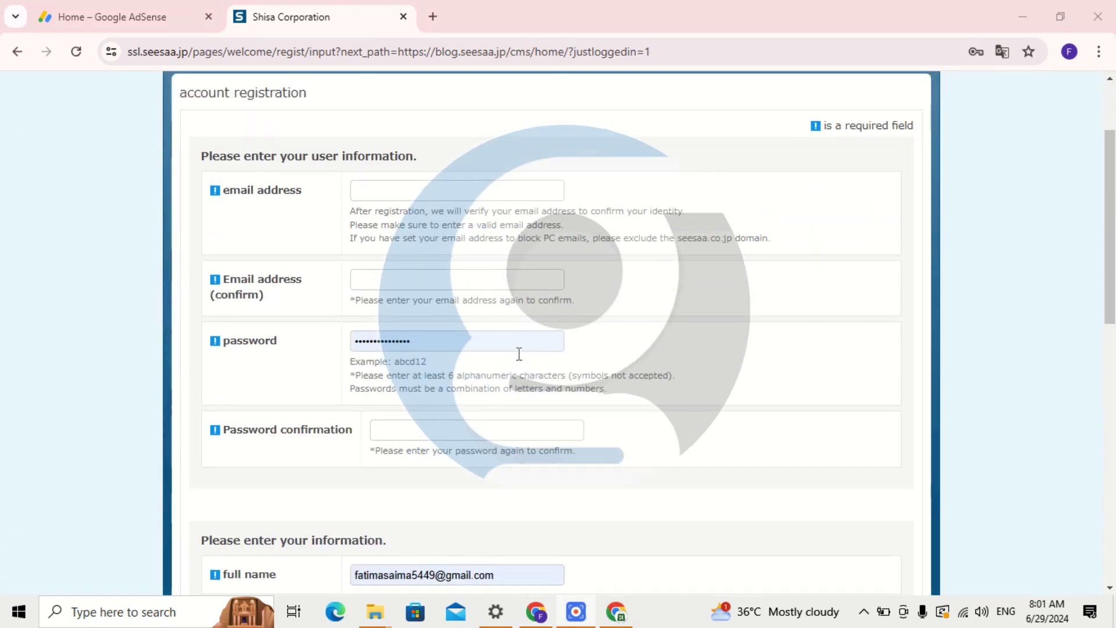
{"action": "scroll", "coordinate": [518, 352], "scroll_direction": "up", "scroll_amount": 2}
Autofill the email and confirmation fields, and replace the saved password with Chrome's strong password.
{"action": "left_click", "coordinate": [391, 315]}
{"action": "left_click", "coordinate": [466, 350]}
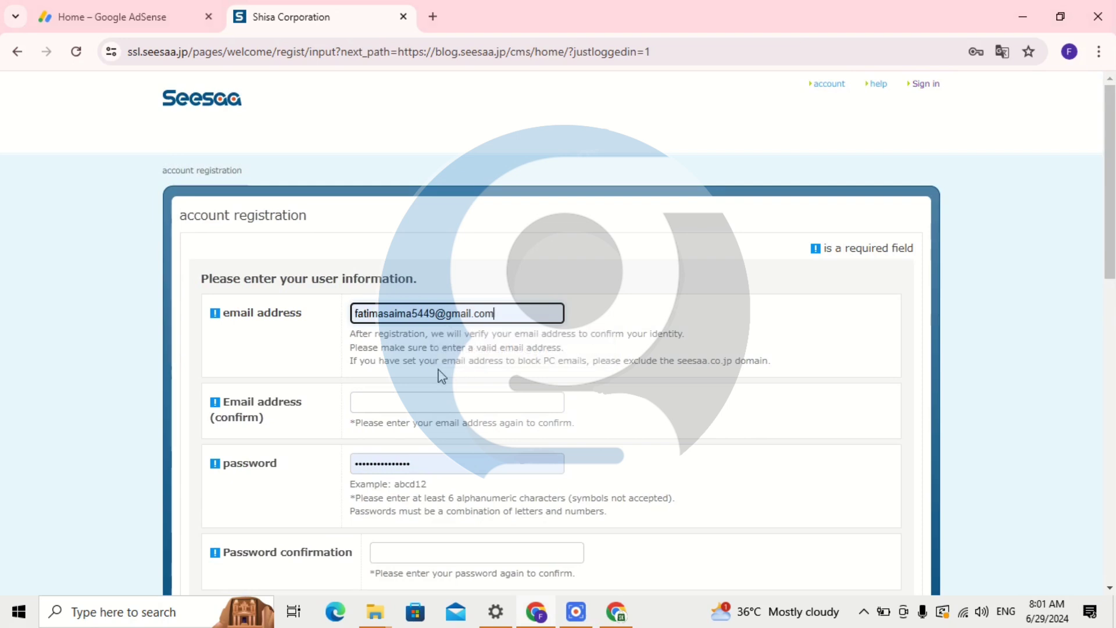
{"action": "left_click", "coordinate": [382, 405]}
{"action": "left_click", "coordinate": [451, 441]}
{"action": "scroll", "coordinate": [451, 445], "scroll_direction": "down", "scroll_amount": 1}
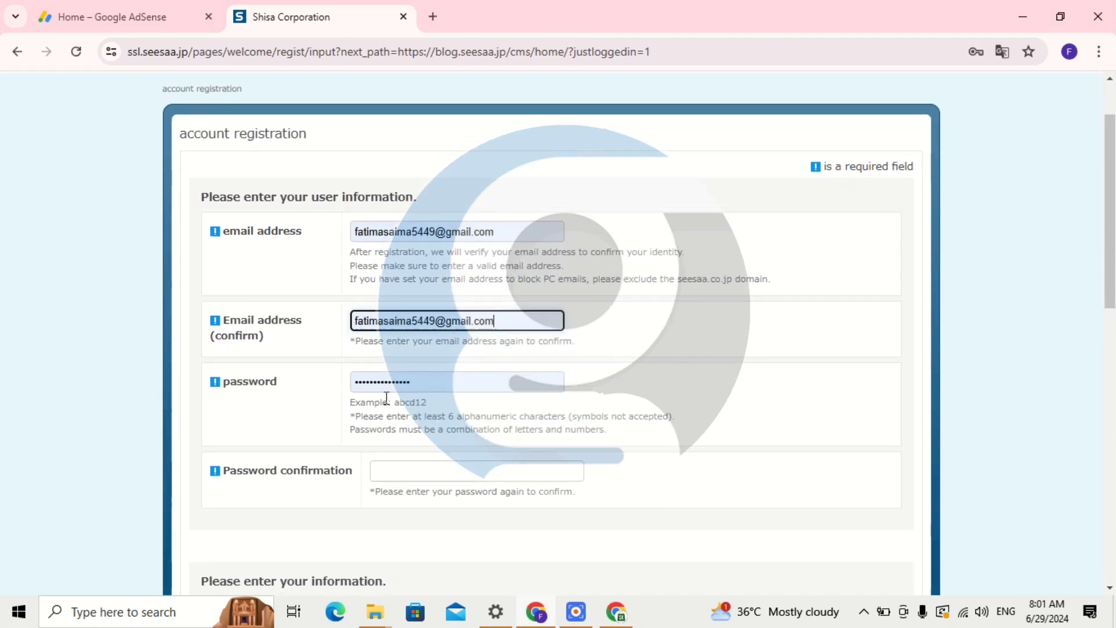
{"action": "left_click", "coordinate": [382, 381]}
{"action": "double_click", "coordinate": [382, 381]}
{"action": "key", "text": "BackSpace"}
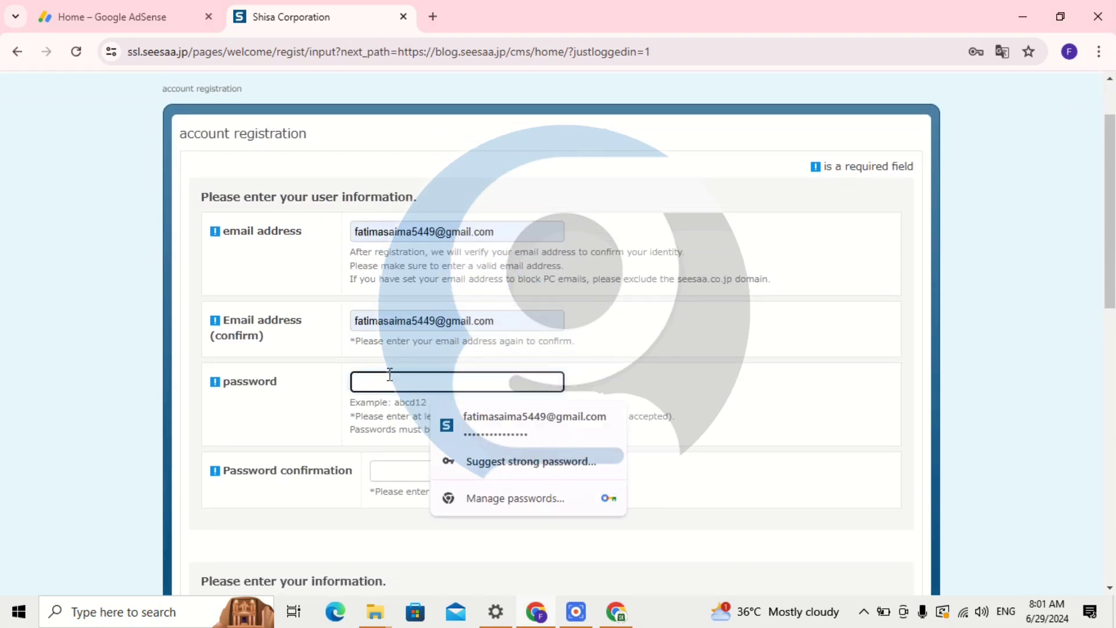
{"action": "left_click", "coordinate": [526, 462]}
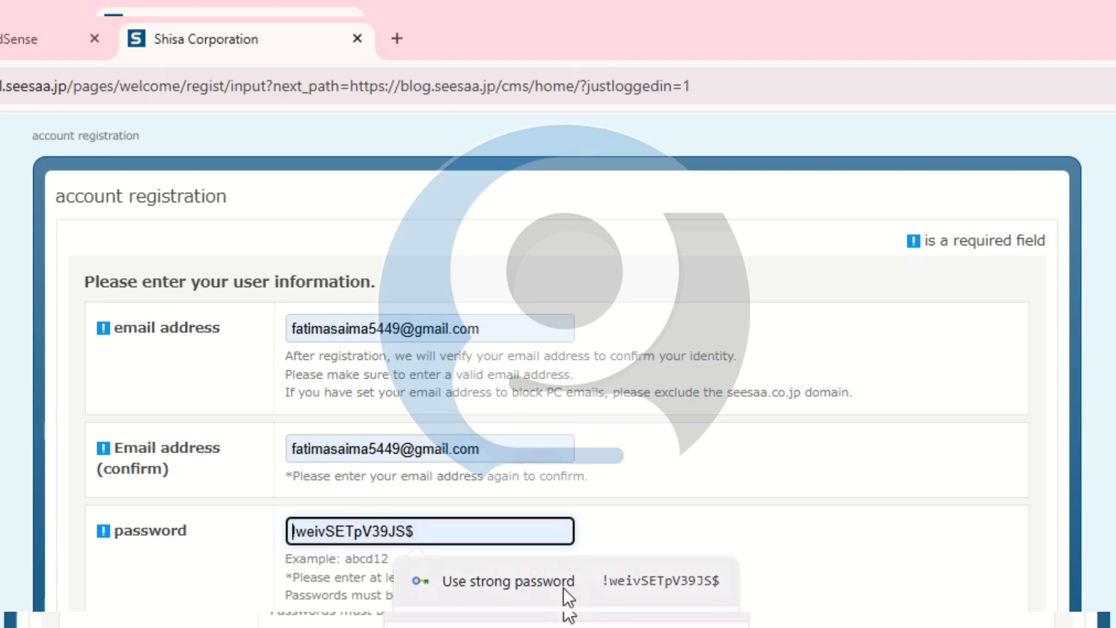
{"action": "left_click", "coordinate": [563, 587]}
Enter Furigana 'Ma' and set the birth date to 2000-2-5.
{"action": "left_click", "coordinate": [326, 412]}
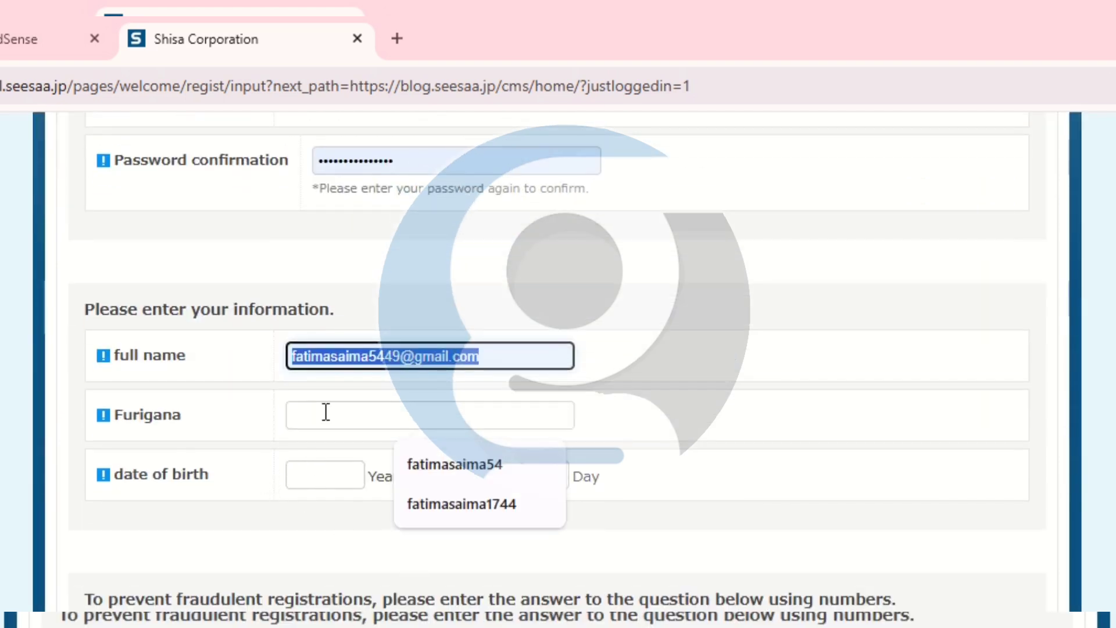
{"action": "type", "text": "Male"}
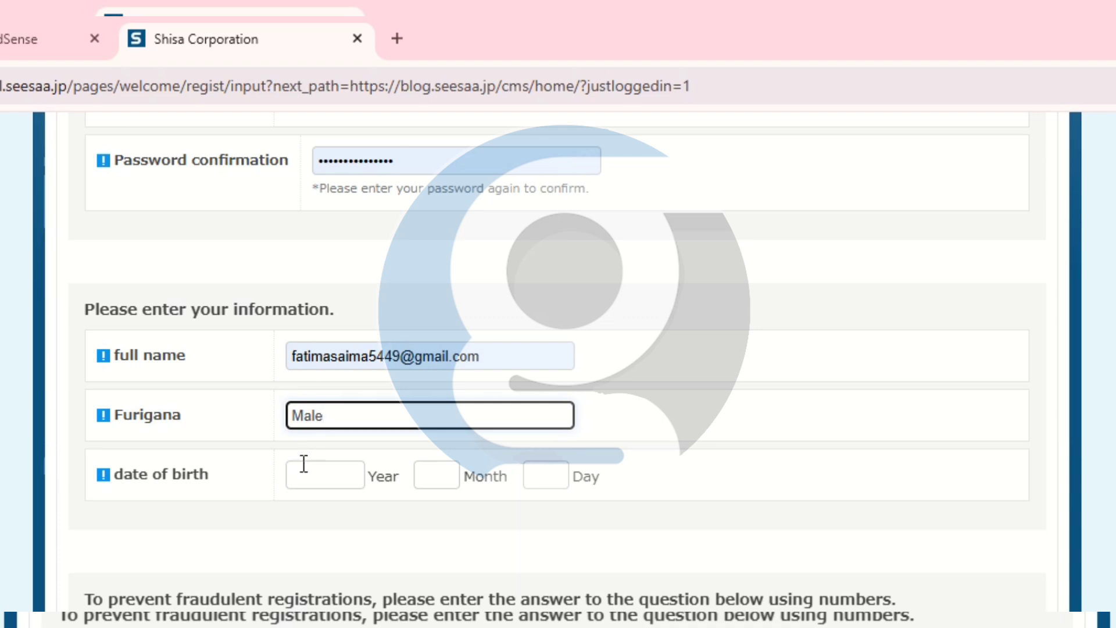
{"action": "left_click", "coordinate": [303, 463]}
{"action": "left_click", "coordinate": [277, 519]}
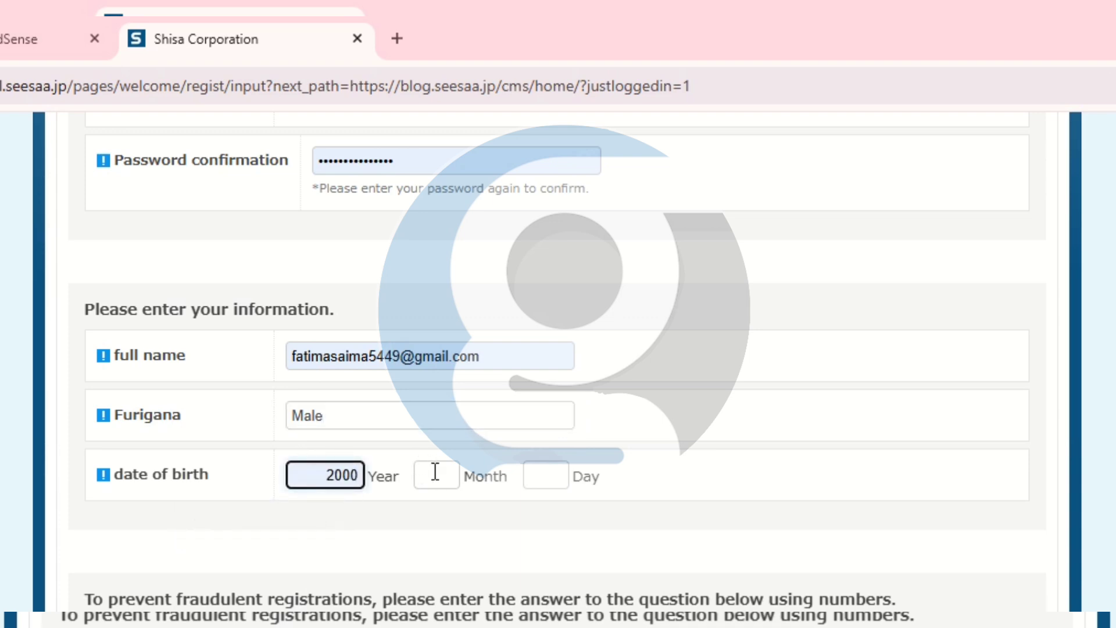
{"action": "left_click", "coordinate": [434, 472]}
{"action": "left_click", "coordinate": [414, 511]}
{"action": "left_click", "coordinate": [543, 474]}
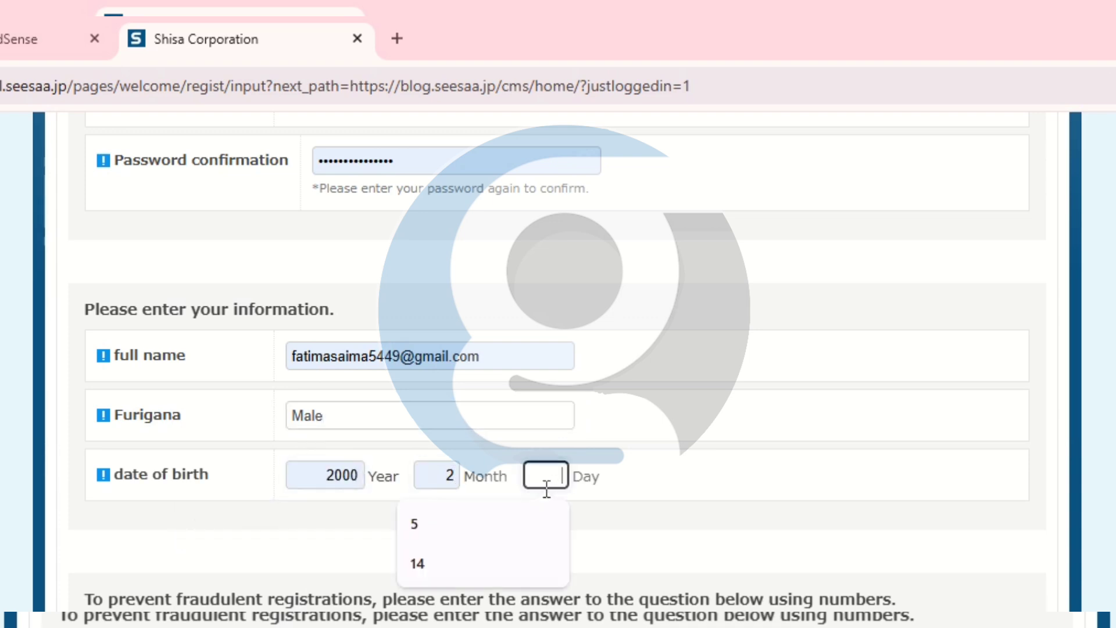
{"action": "left_click", "coordinate": [465, 518]}
Answer the 'What is 1 times 4?' check and agree to the terms to register.
{"action": "scroll", "coordinate": [407, 553], "scroll_direction": "down", "scroll_amount": 2}
{"action": "left_click", "coordinate": [311, 535]}
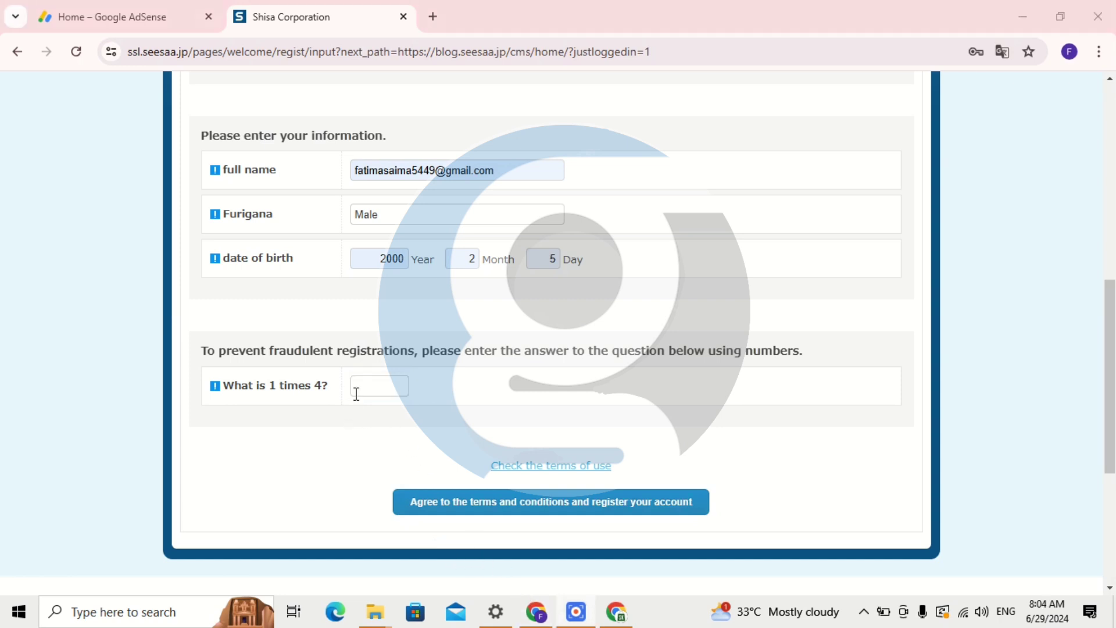
{"action": "left_click", "coordinate": [357, 389]}
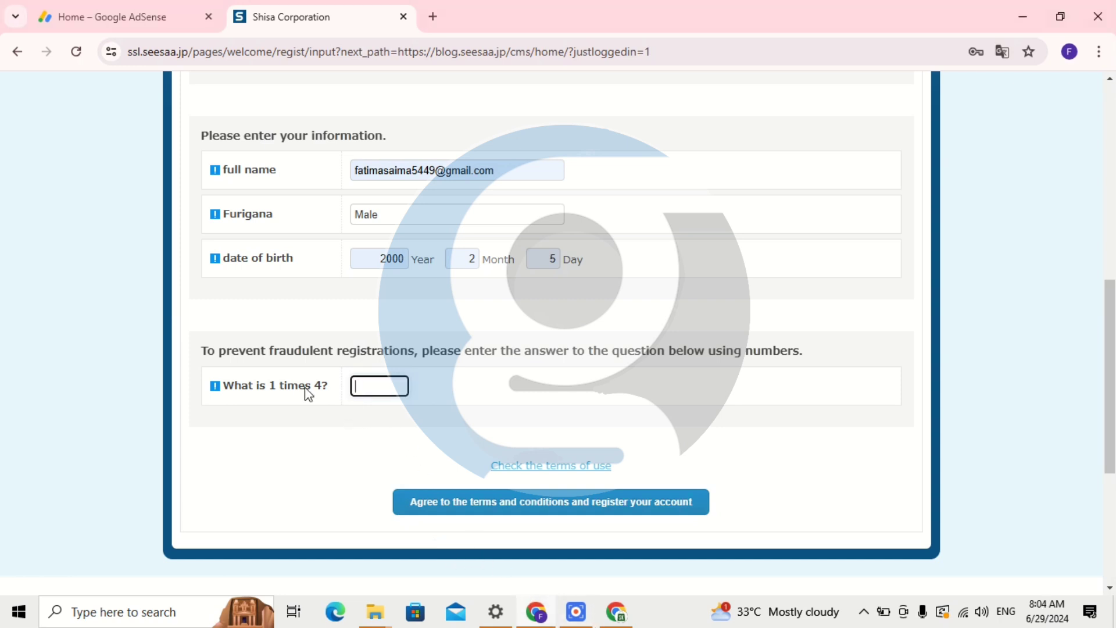
{"action": "left_click", "coordinate": [560, 511]}
{"action": "scroll", "coordinate": [561, 509], "scroll_direction": "up", "scroll_amount": 1}
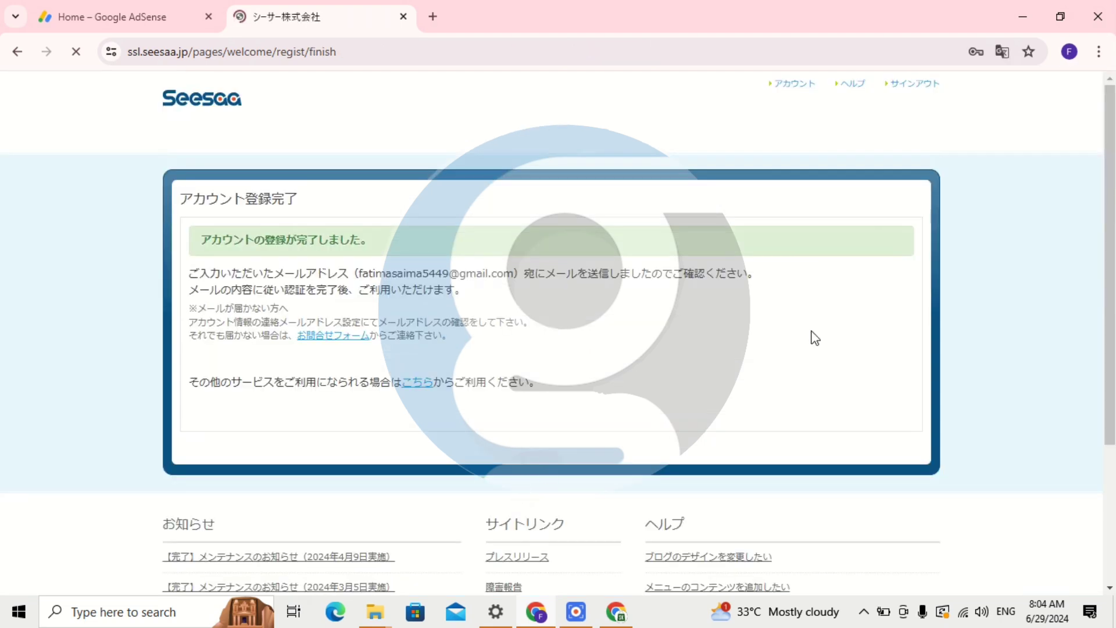
Translate the registration-complete notice into English and open a new browser tab.
{"action": "left_click", "coordinate": [1000, 53]}
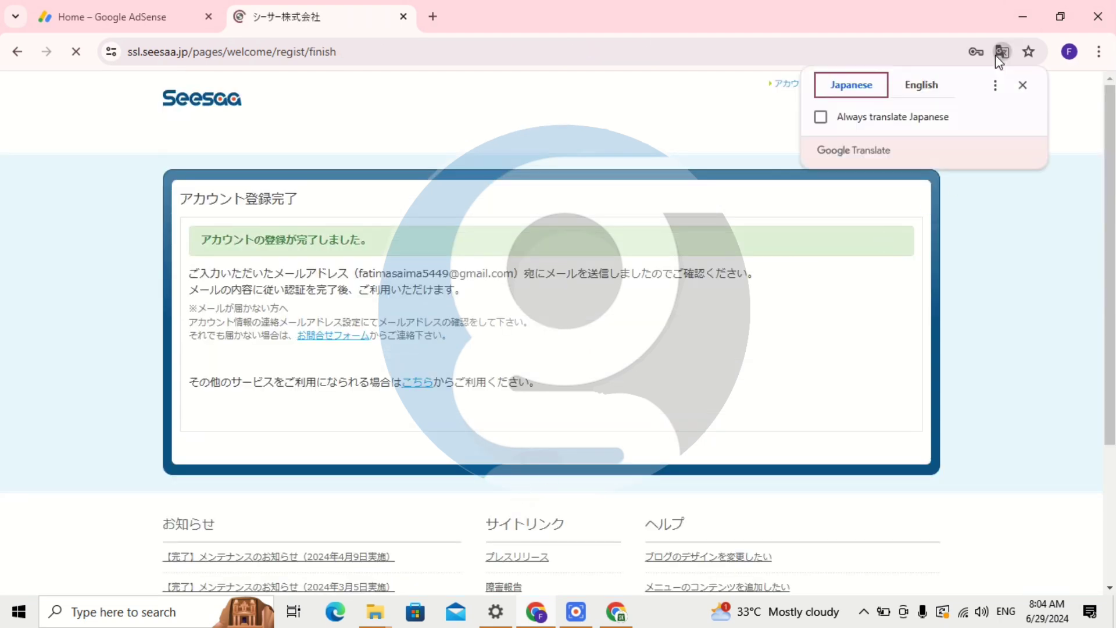
{"action": "left_click", "coordinate": [922, 85]}
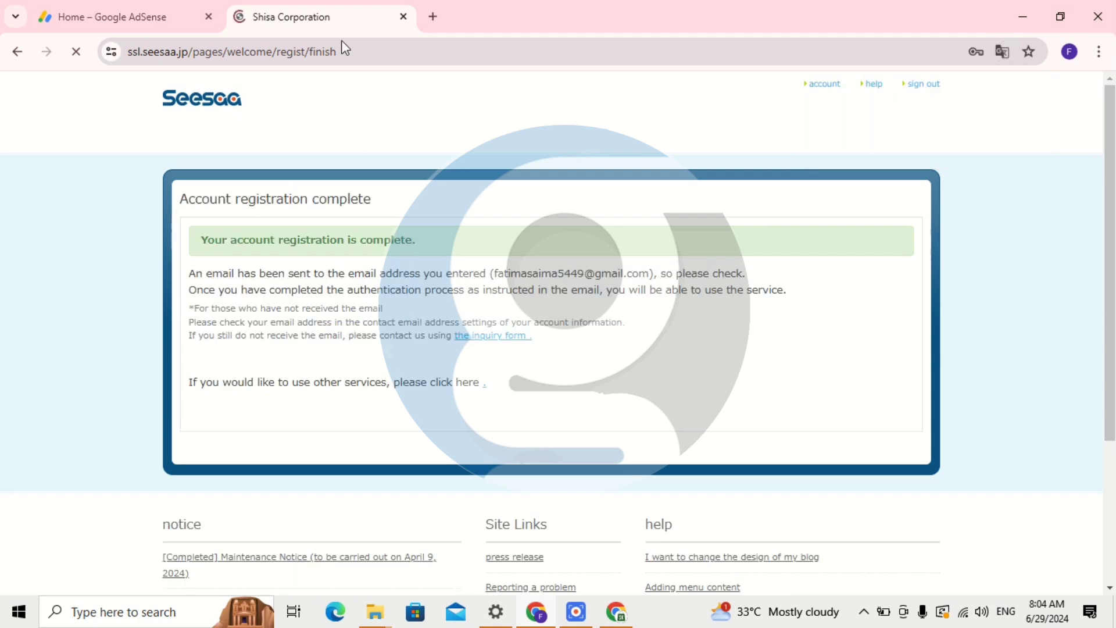
{"action": "left_click", "coordinate": [433, 16]}
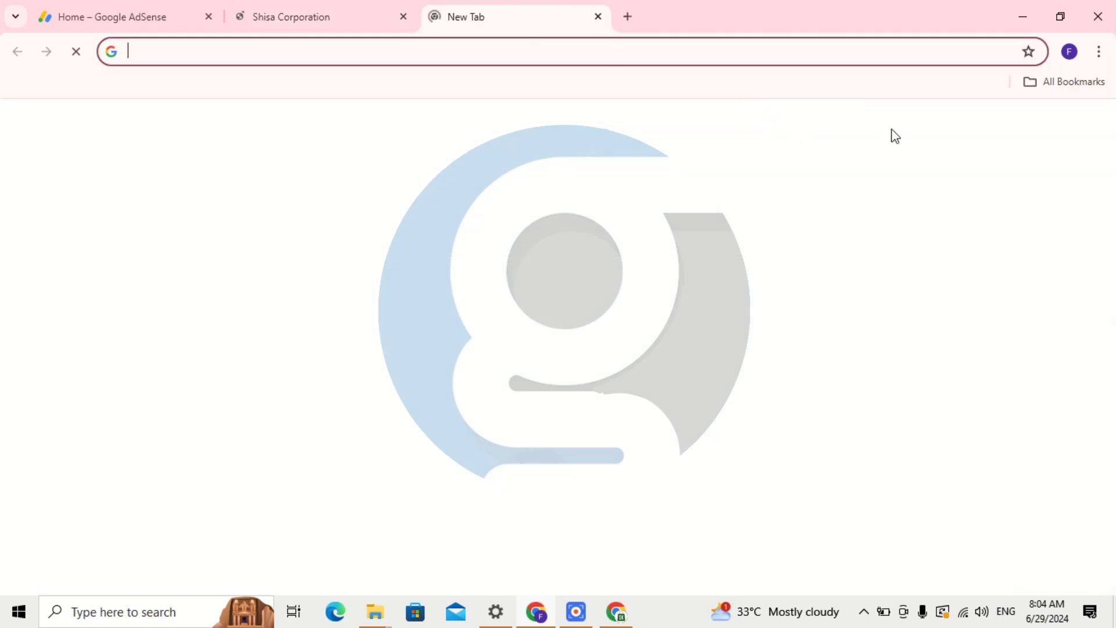
{"action": "left_click", "coordinate": [634, 355]}
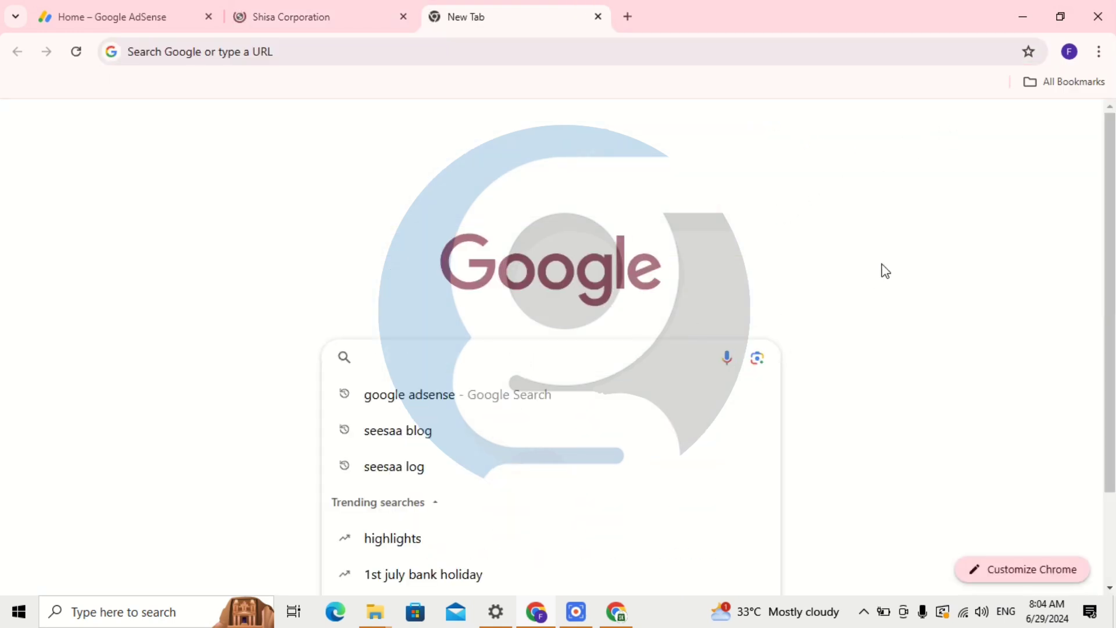
{"action": "left_click", "coordinate": [882, 269]}
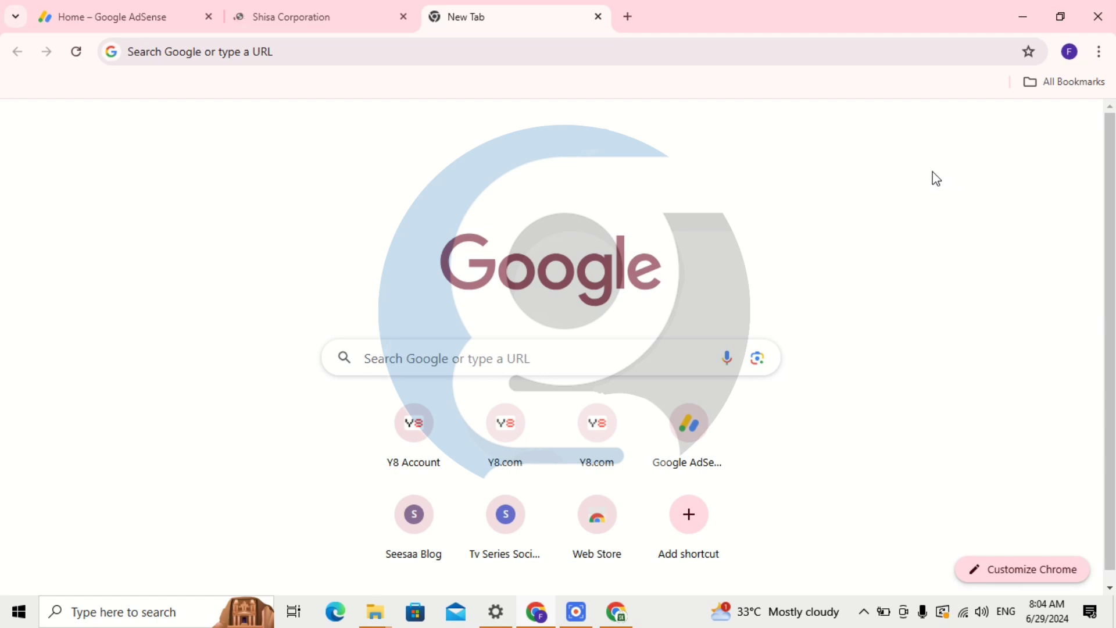
{"action": "left_click", "coordinate": [588, 362]}
In Gmail, open the noreply Seesaa registration email and follow its ssl.seesaa.jp activation link.
{"action": "left_click", "coordinate": [906, 125]}
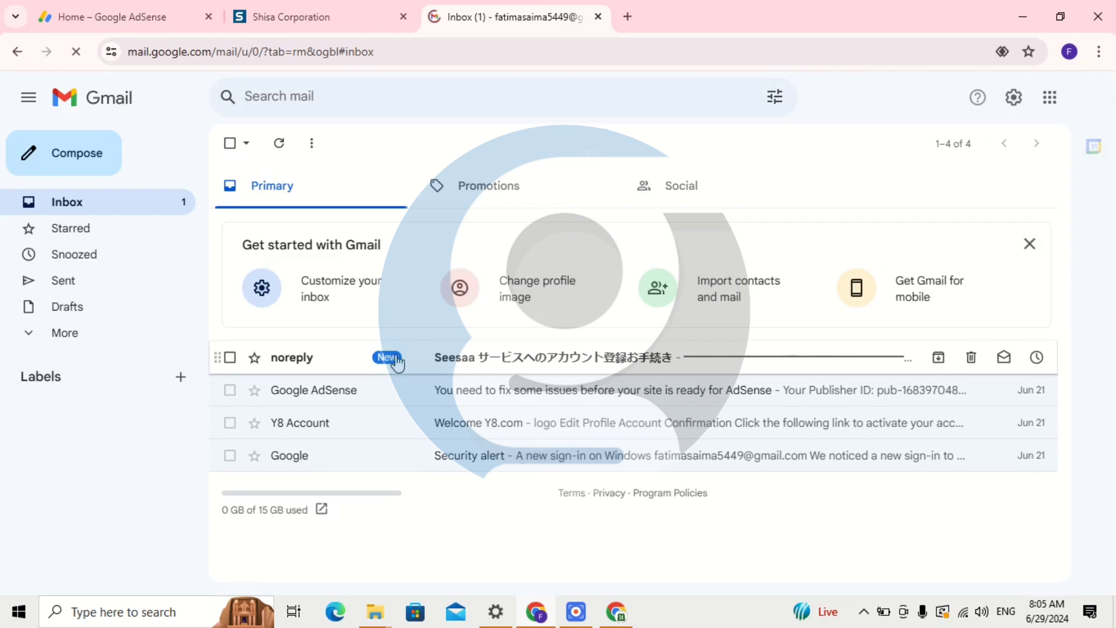
{"action": "left_click", "coordinate": [424, 363]}
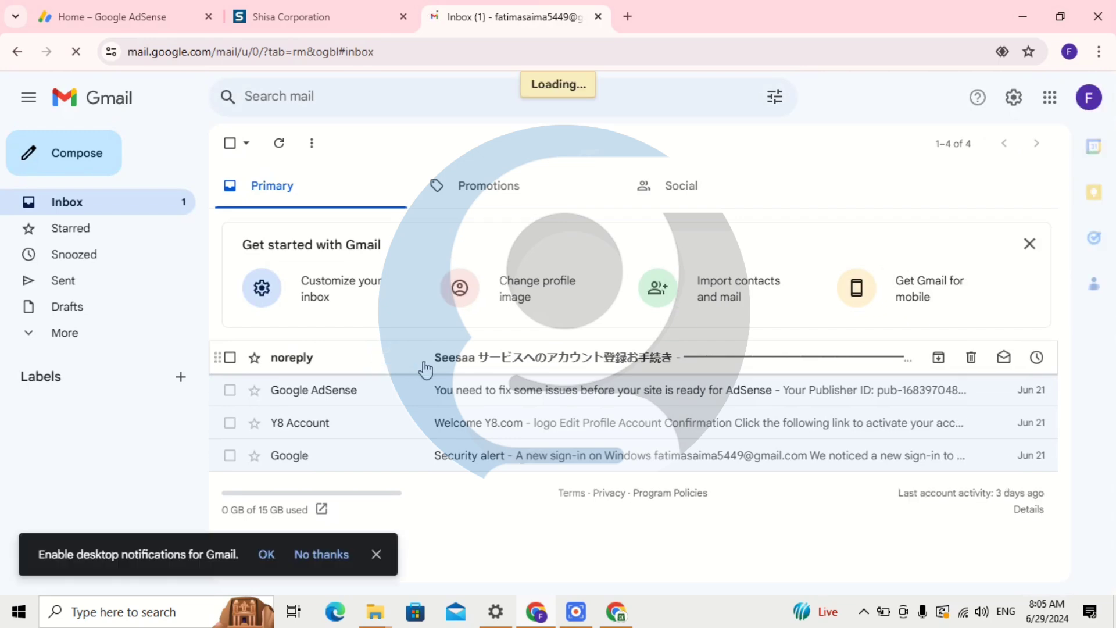
{"action": "scroll", "coordinate": [463, 371], "scroll_direction": "down", "scroll_amount": 5}
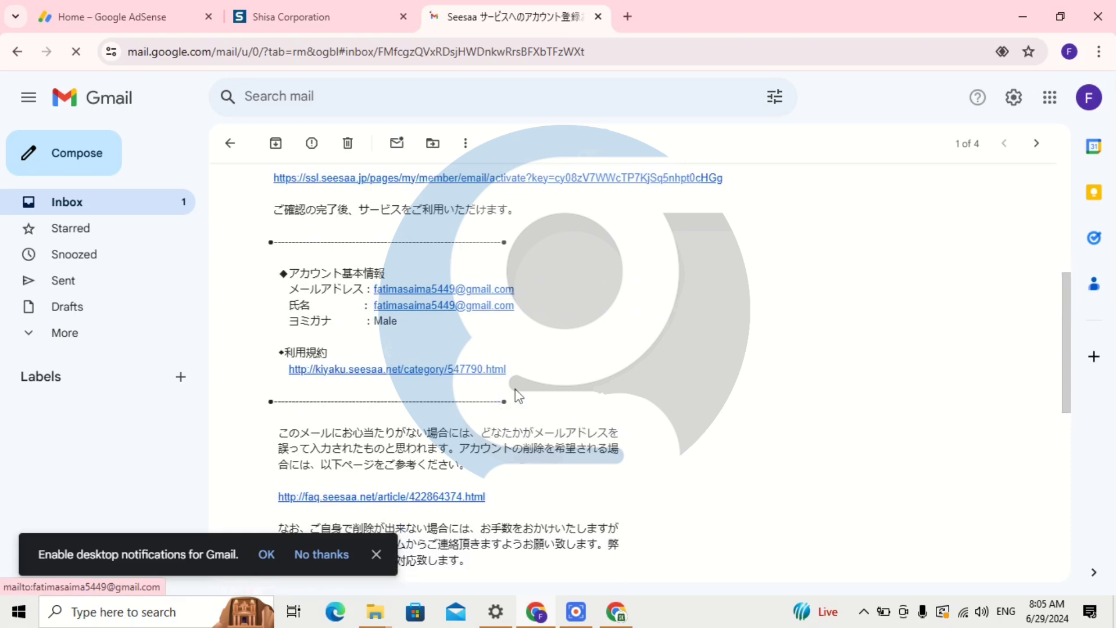
{"action": "scroll", "coordinate": [516, 394], "scroll_direction": "up", "scroll_amount": 5}
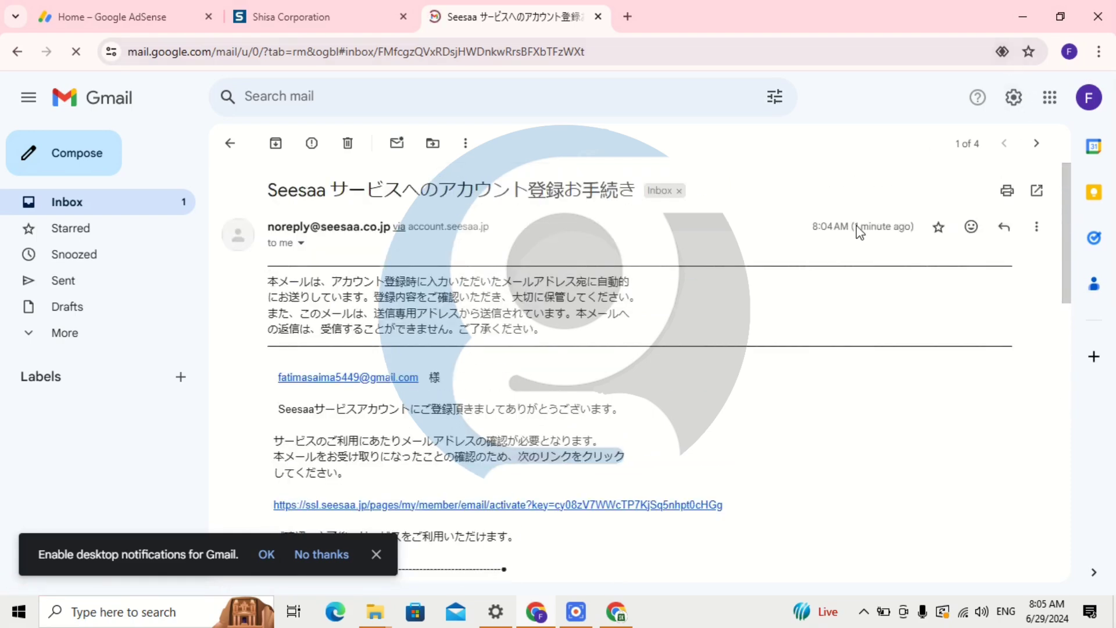
{"action": "scroll", "coordinate": [705, 364], "scroll_direction": "down", "scroll_amount": 3}
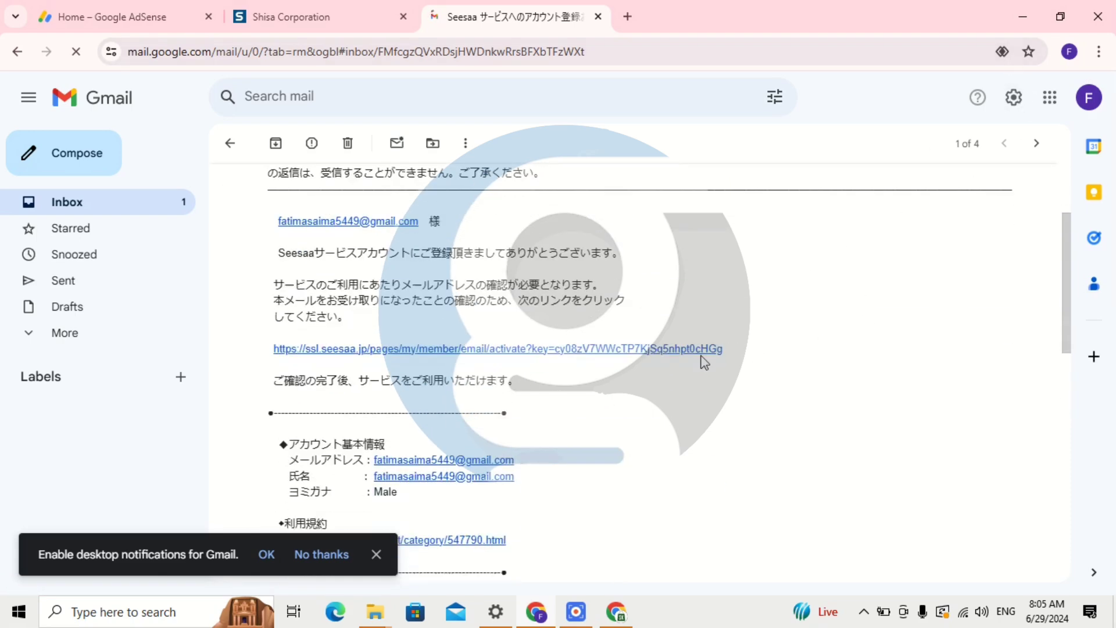
{"action": "left_click", "coordinate": [432, 350]}
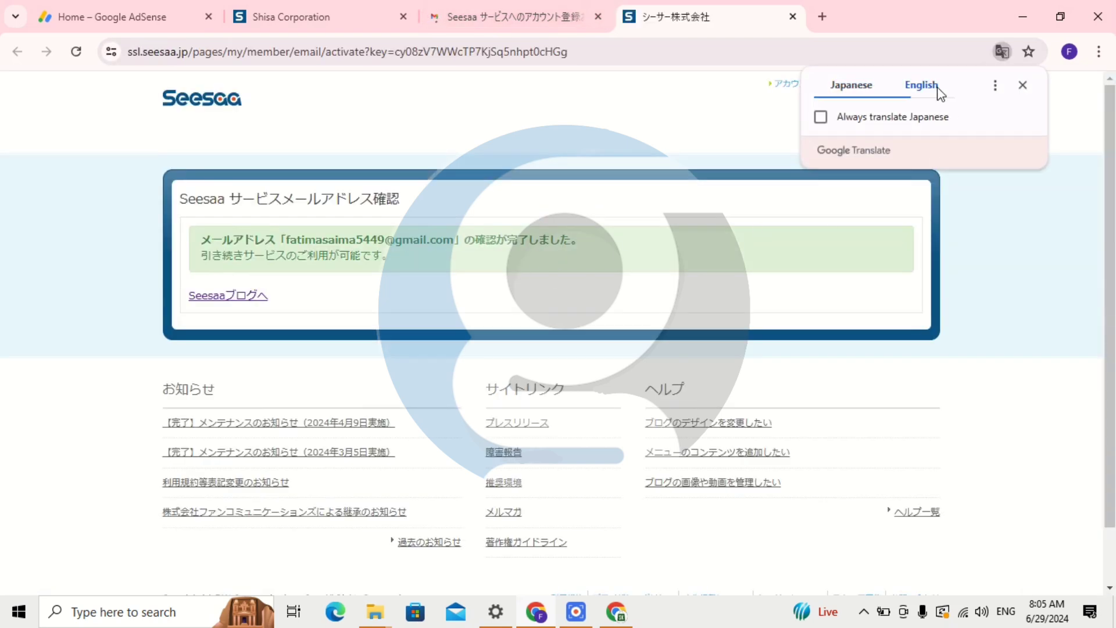
Translate the verification page to English, continue to Seesaa Blog, and open My Blog's new-blog form.
{"action": "left_click", "coordinate": [937, 90]}
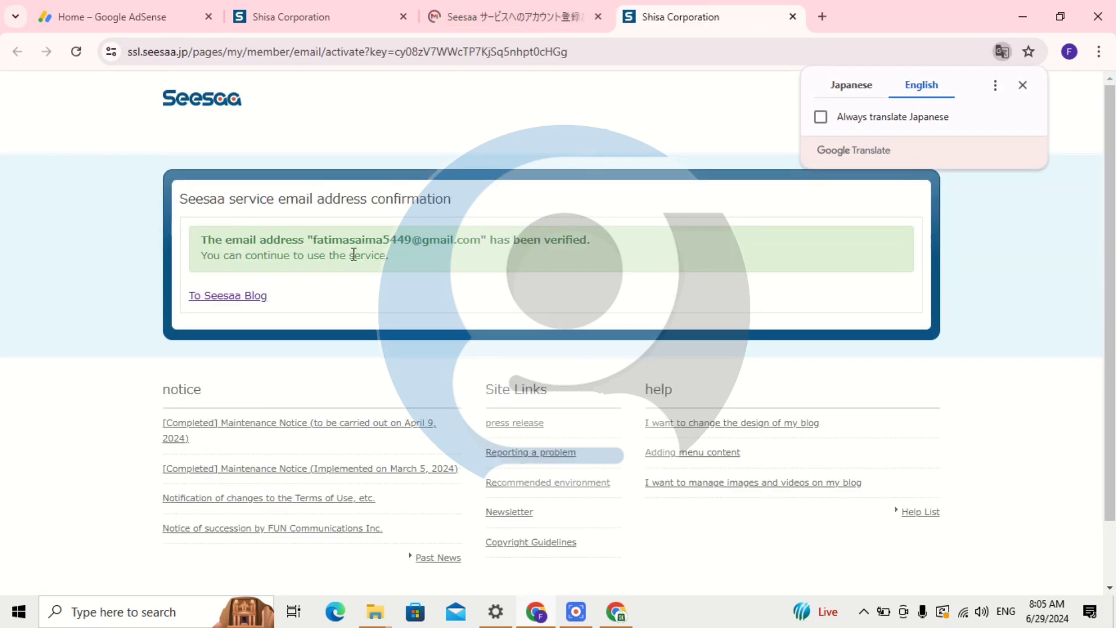
{"action": "left_click", "coordinate": [251, 300]}
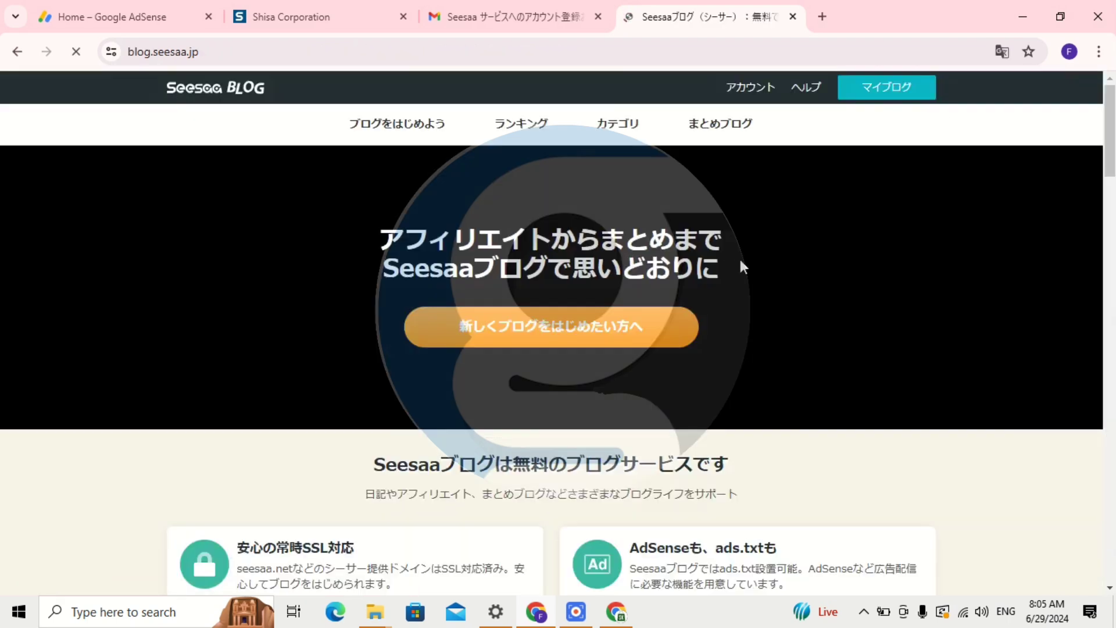
{"action": "left_click", "coordinate": [872, 94]}
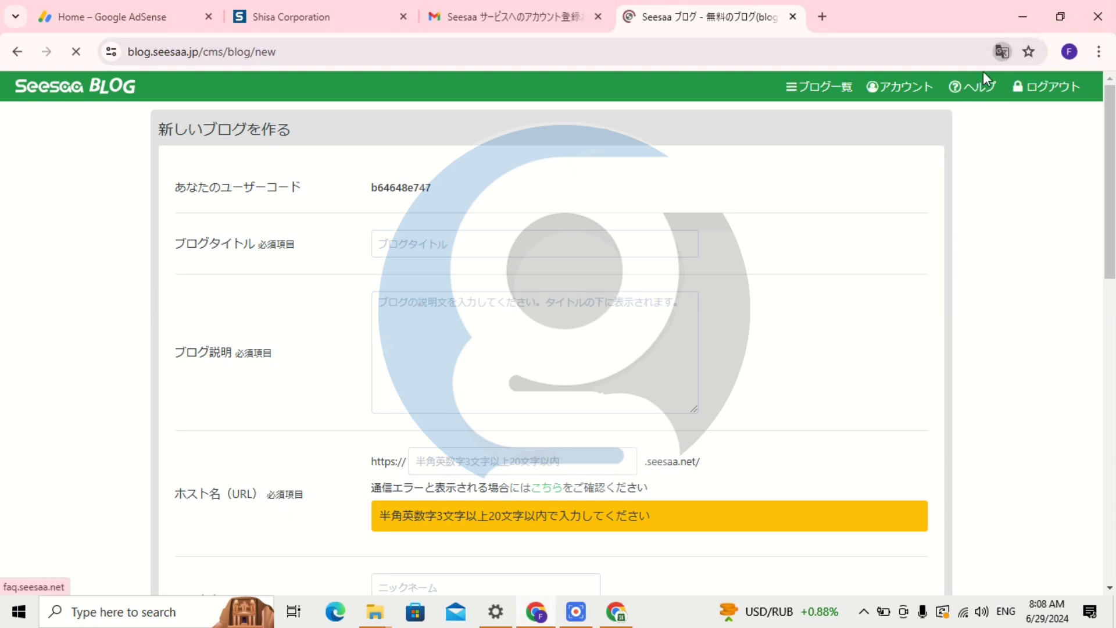
Enter the blog title 'Guide Me Urdu' and the description 'Wellcome To Guide Me Urdu Youtube Channel'.
{"action": "left_click", "coordinate": [450, 244]}
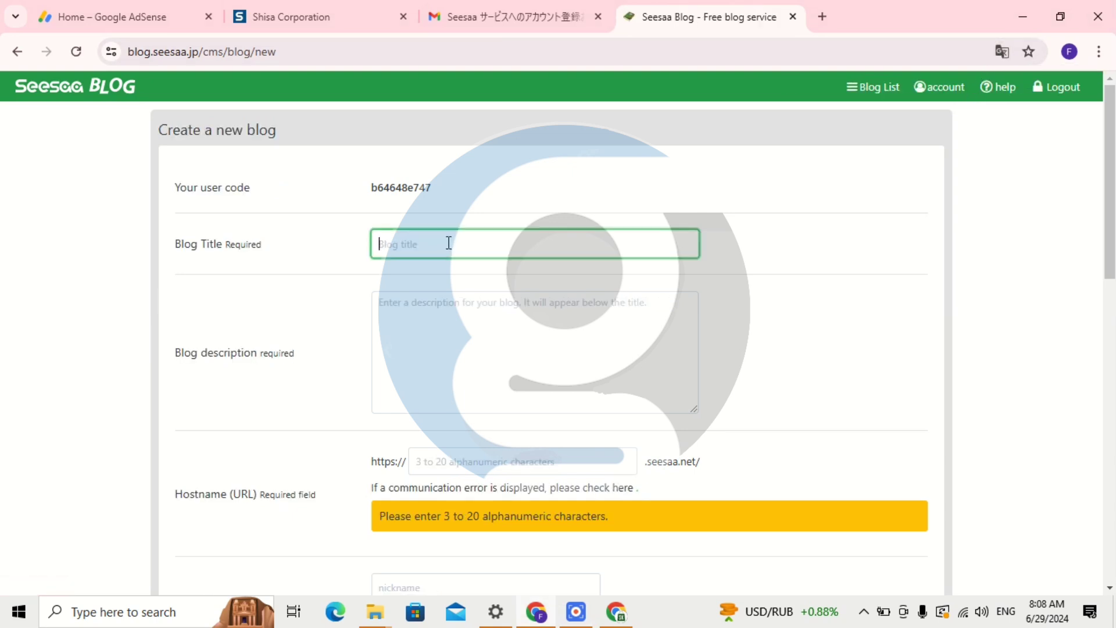
{"action": "type", "text": "Guide Me Urdu"}
{"action": "left_click", "coordinate": [431, 307]}
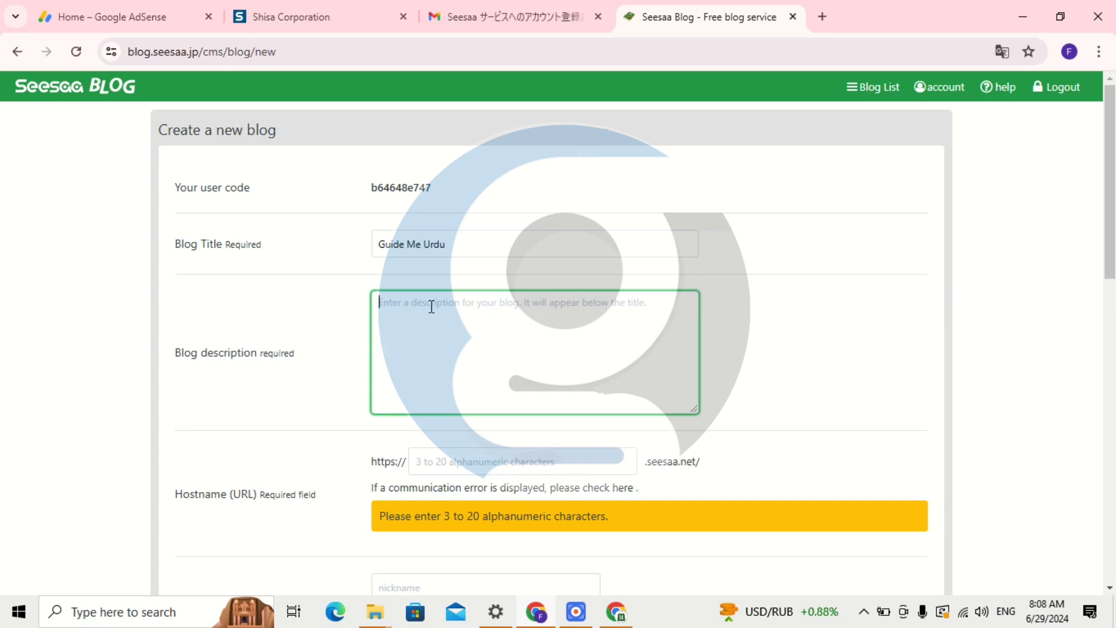
{"action": "type", "text": "Gu"}
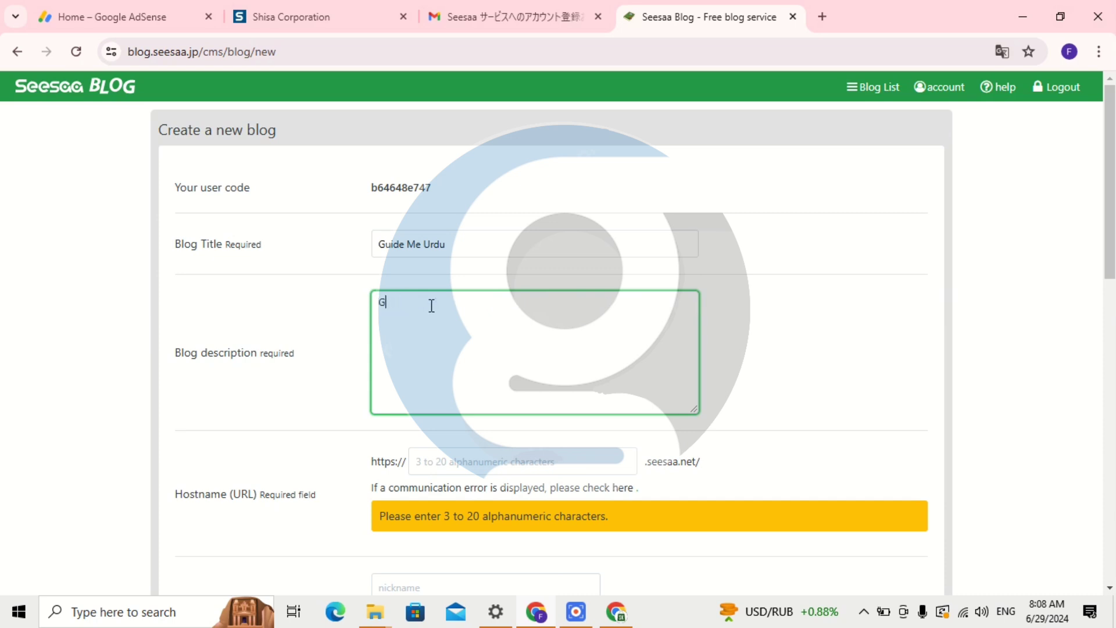
{"action": "key", "text": "BackSpace"}
{"action": "type", "text": "Wellcome To Guide Me Urdu Y"}
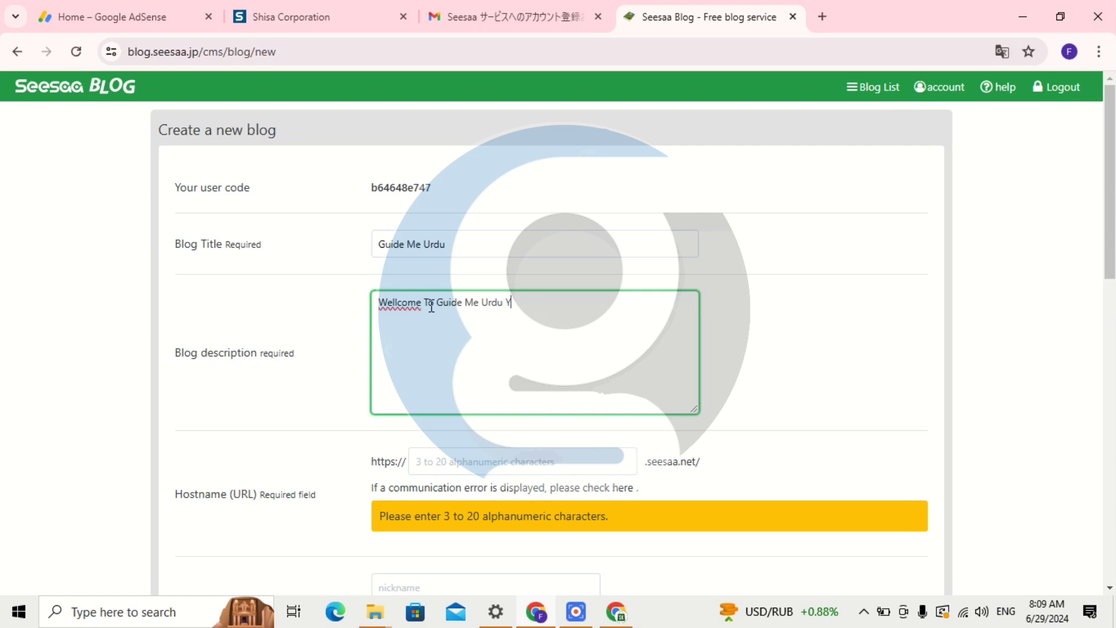
{"action": "type", "text": "outue"}
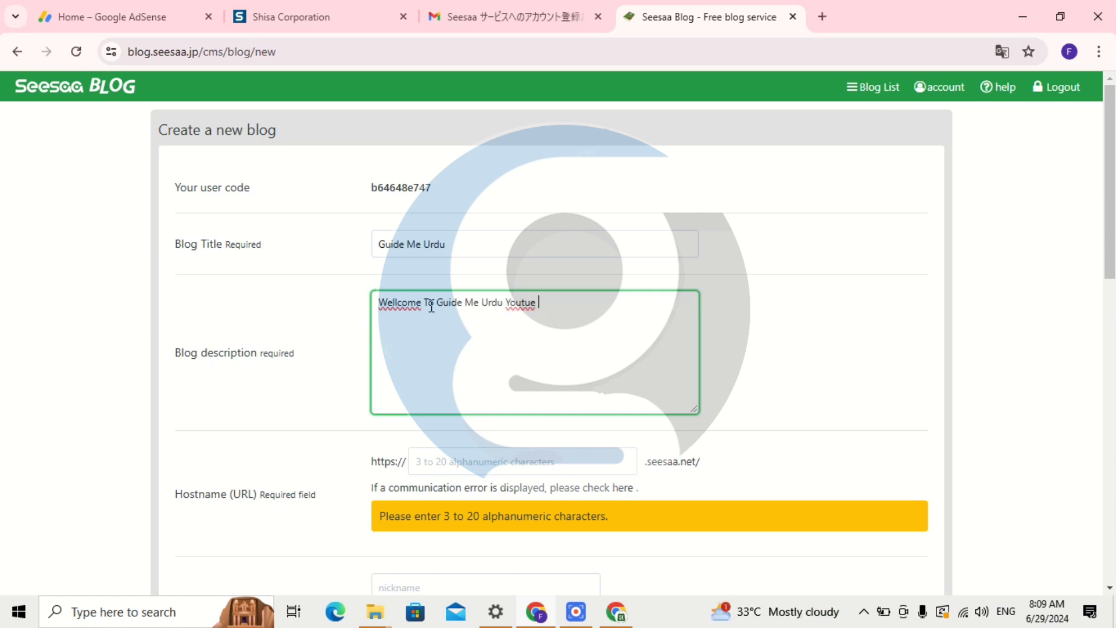
{"action": "key", "text": "BackSpace"}
{"action": "type", "text": "be Channel"}
Enter 'guidemeurdu' as the blog's hostname.
{"action": "scroll", "coordinate": [453, 396], "scroll_direction": "down", "scroll_amount": 1}
{"action": "left_click", "coordinate": [476, 379]}
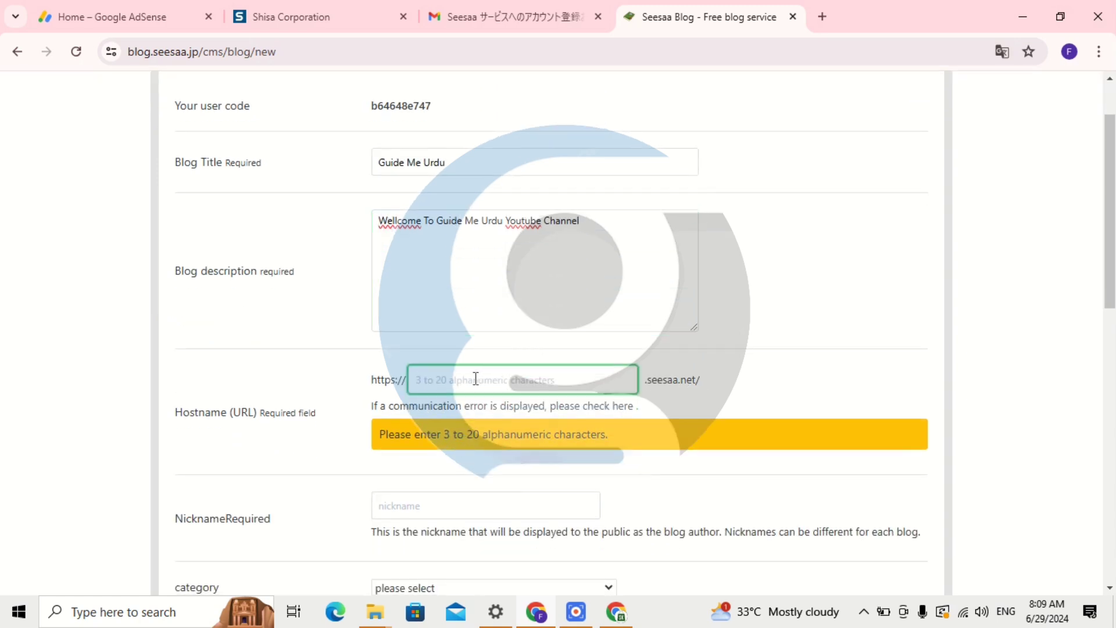
{"action": "type", "text": "guidem"}
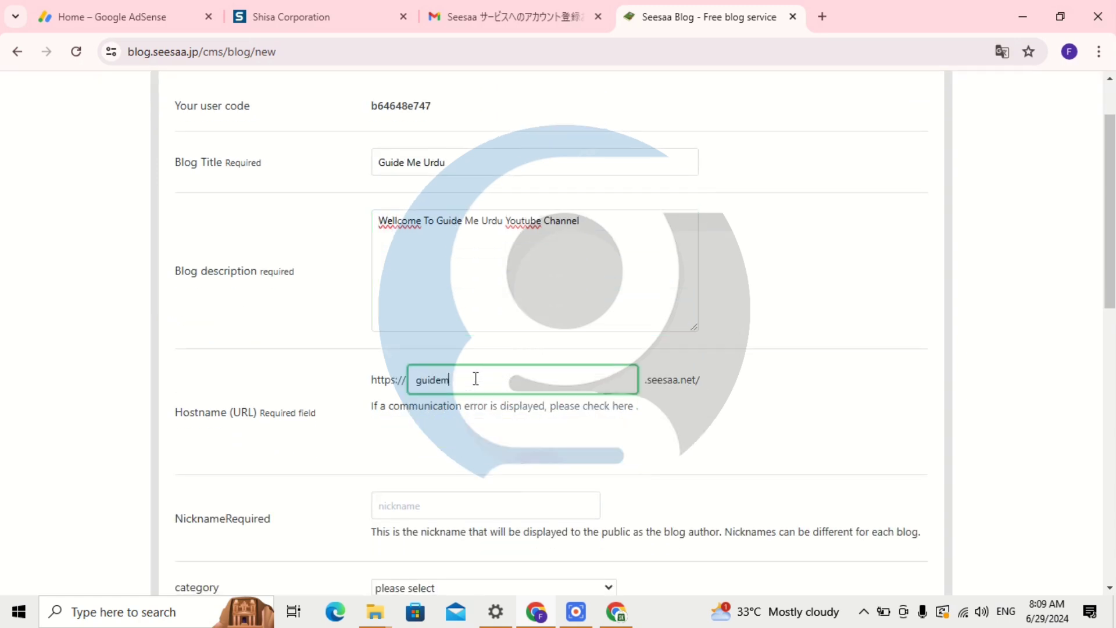
{"action": "type", "text": "eurdu"}
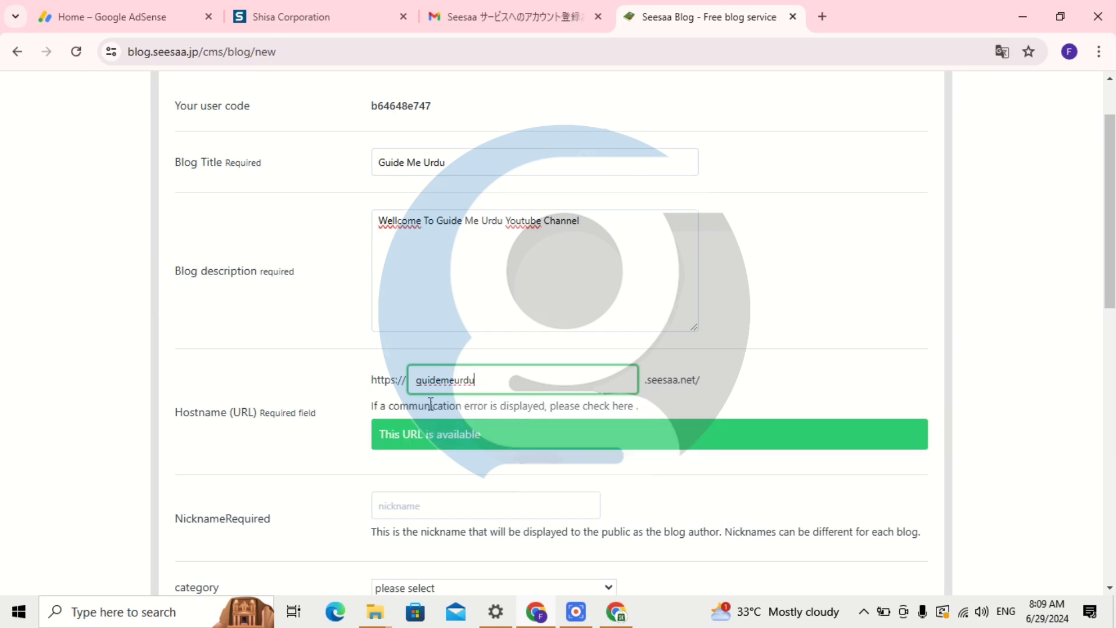
Enter 'guideme' as the author nickname.
{"action": "scroll", "coordinate": [499, 431], "scroll_direction": "down", "scroll_amount": 1}
{"action": "left_click", "coordinate": [431, 430]}
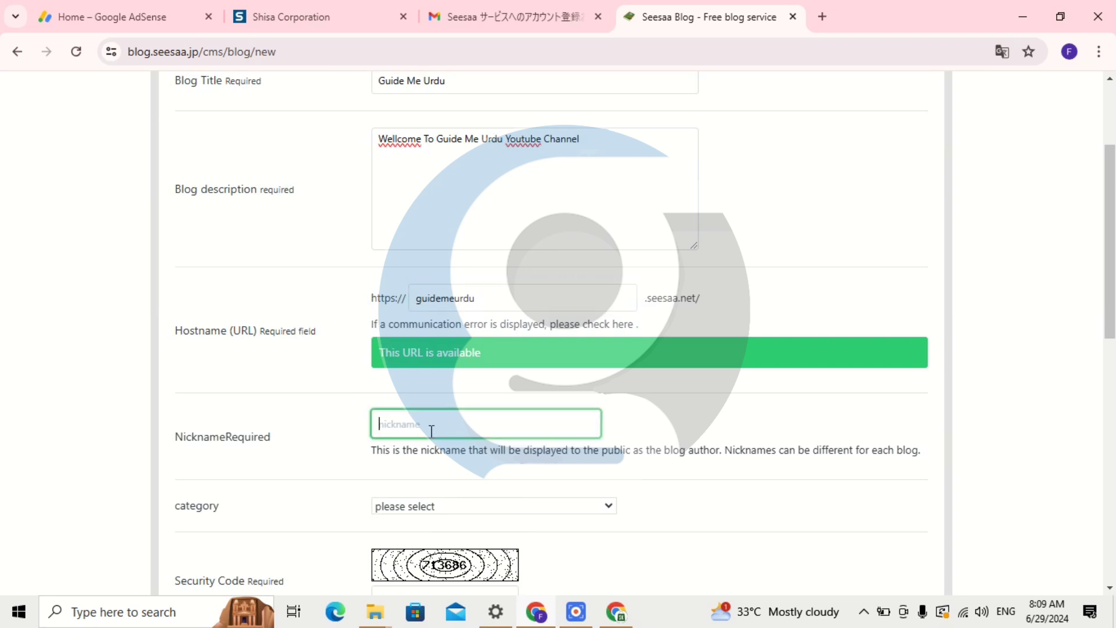
{"action": "type", "text": "guideme"}
Choose Technology/Science as the blog category and move to the security code field.
{"action": "scroll", "coordinate": [451, 483], "scroll_direction": "down", "scroll_amount": 1}
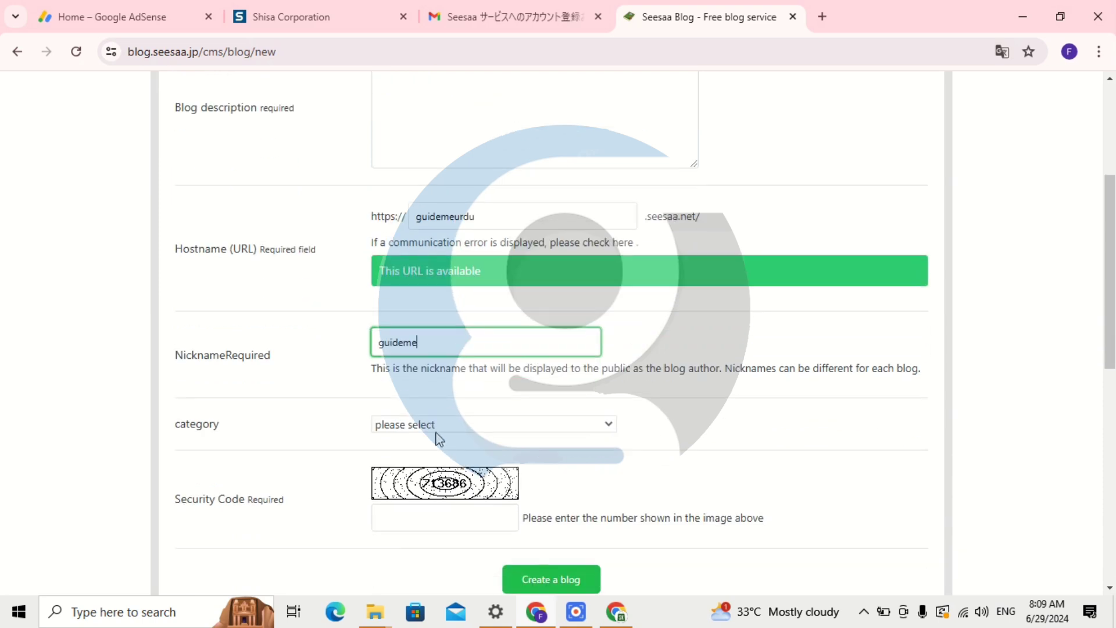
{"action": "left_click", "coordinate": [458, 436]}
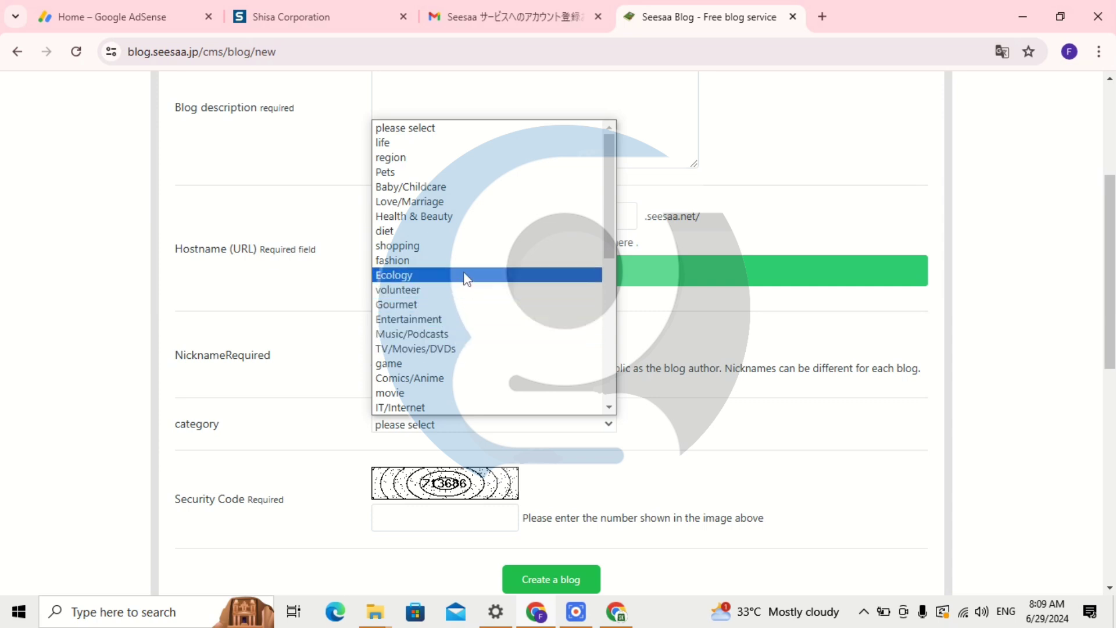
{"action": "scroll", "coordinate": [468, 288], "scroll_direction": "down", "scroll_amount": 5}
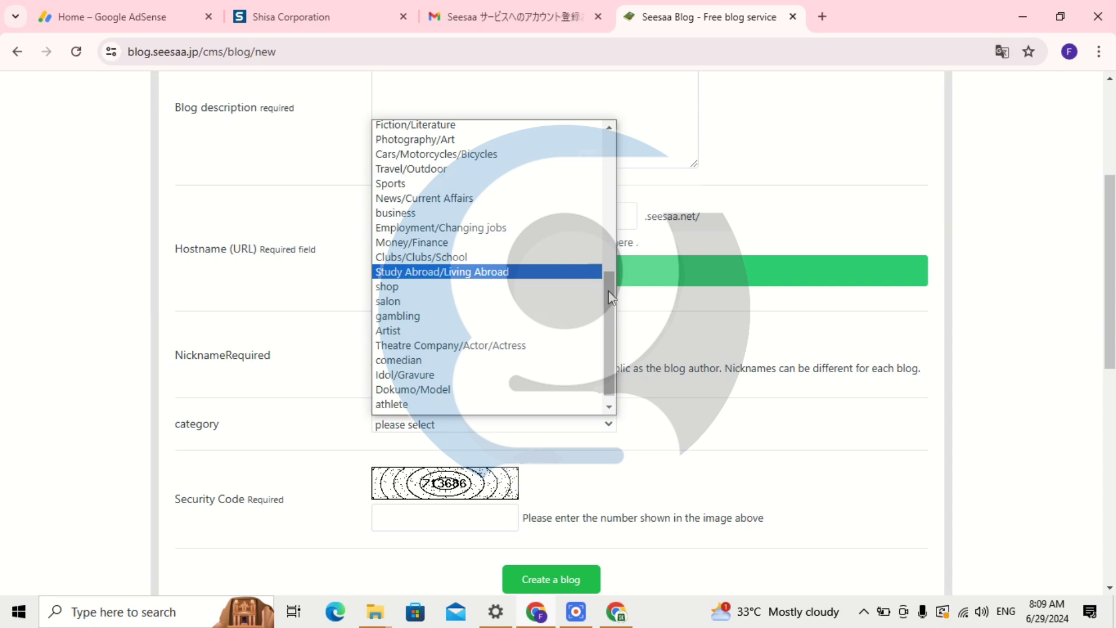
{"action": "scroll", "coordinate": [609, 288], "scroll_direction": "up", "scroll_amount": 2}
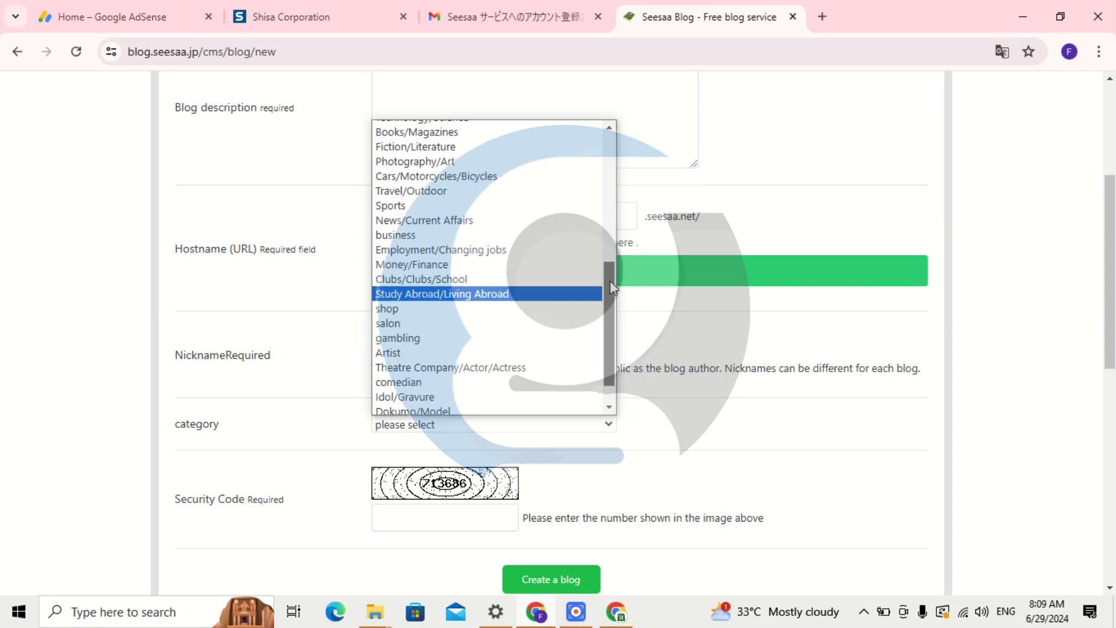
{"action": "left_click_drag", "start_coordinate": [609, 283], "coordinate": [610, 258]}
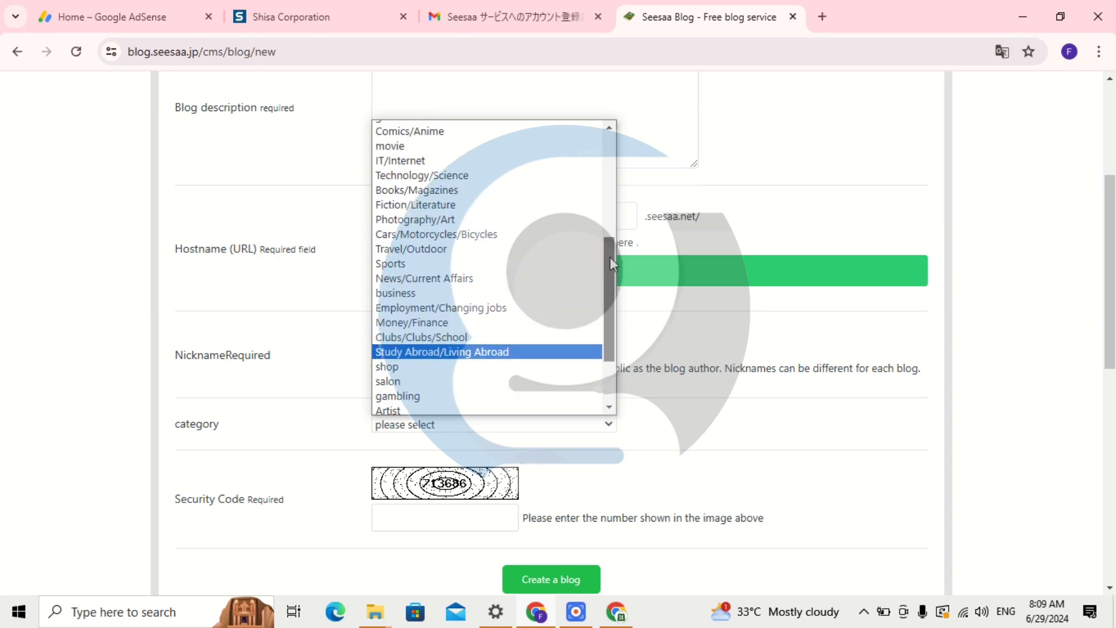
{"action": "left_click", "coordinate": [524, 177]}
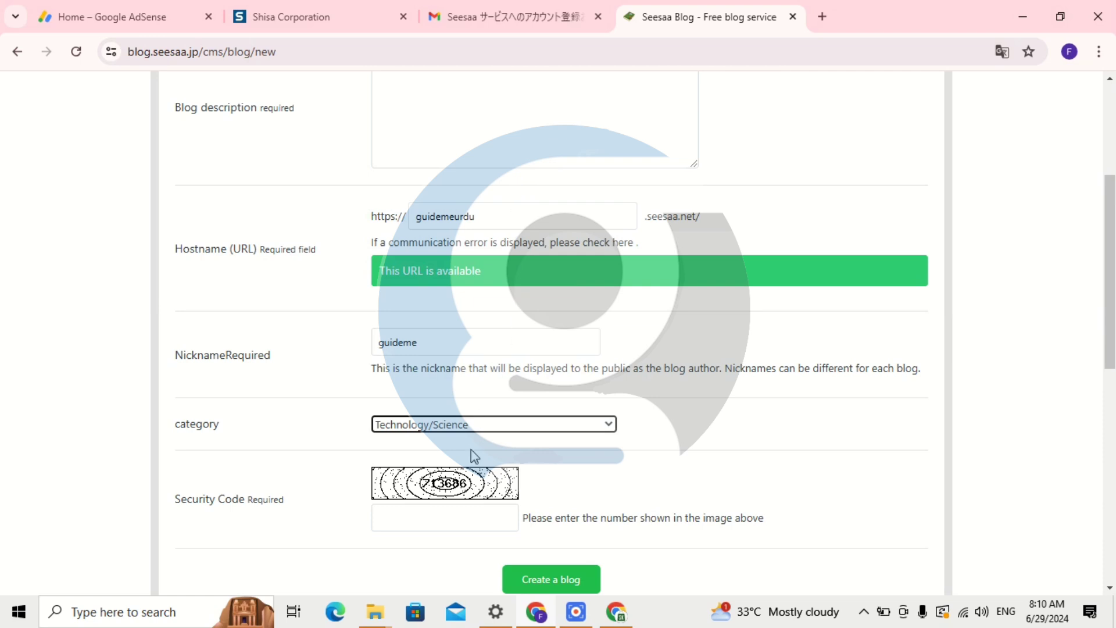
{"action": "scroll", "coordinate": [471, 452], "scroll_direction": "down", "scroll_amount": 3}
{"action": "left_click", "coordinate": [430, 360]}
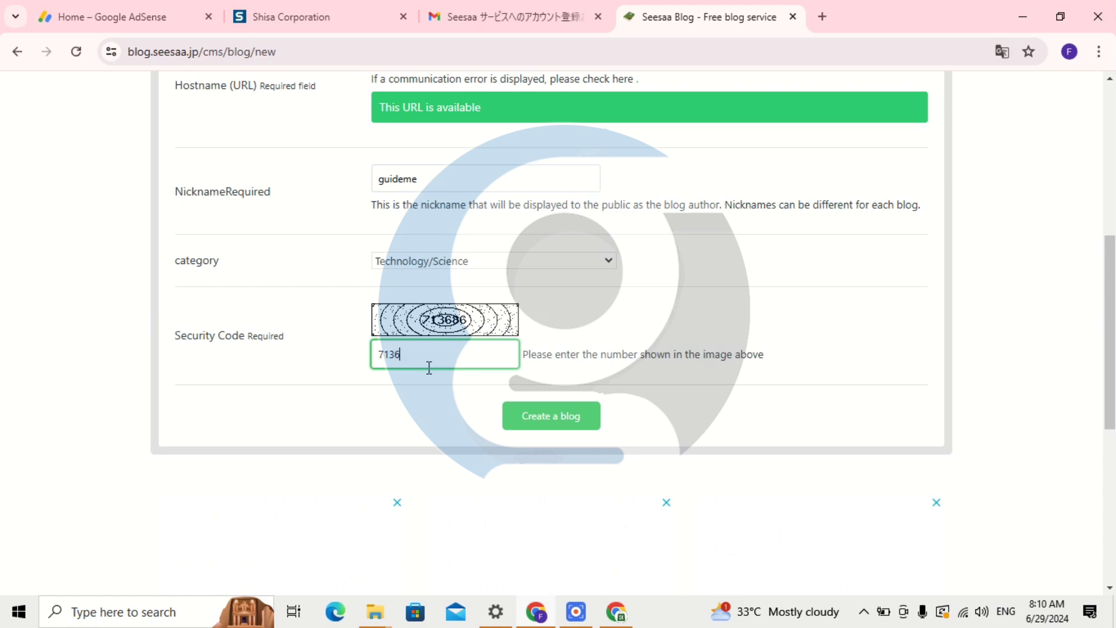
Enter the security code, create the blog, and translate the dashboard into English.
{"action": "type", "text": "713686"}
{"action": "left_click", "coordinate": [576, 419]}
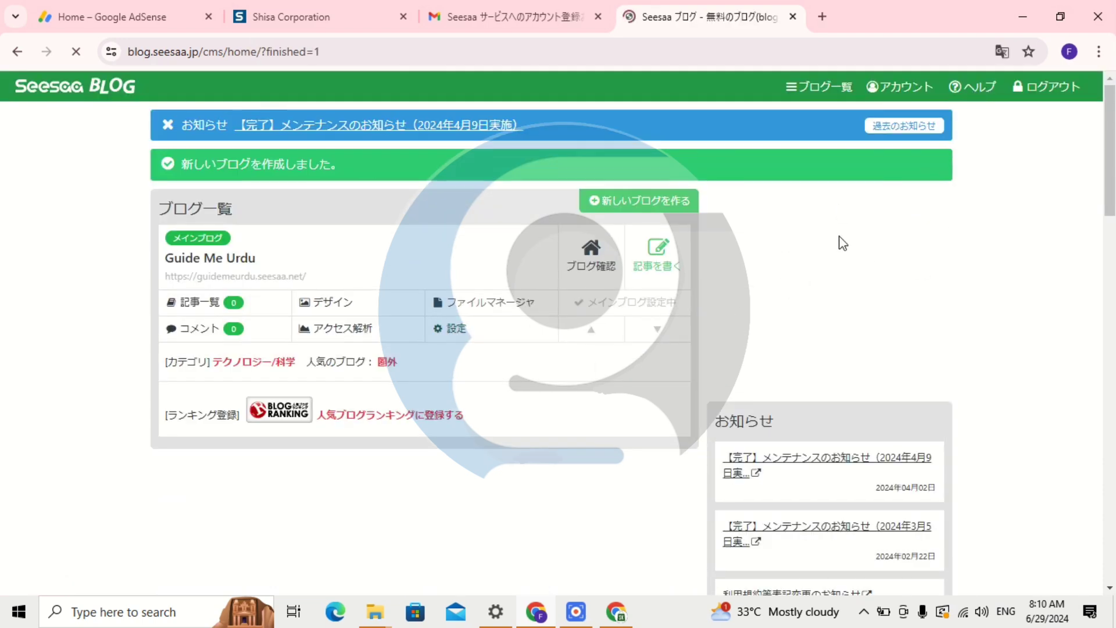
{"action": "left_click", "coordinate": [1001, 51]}
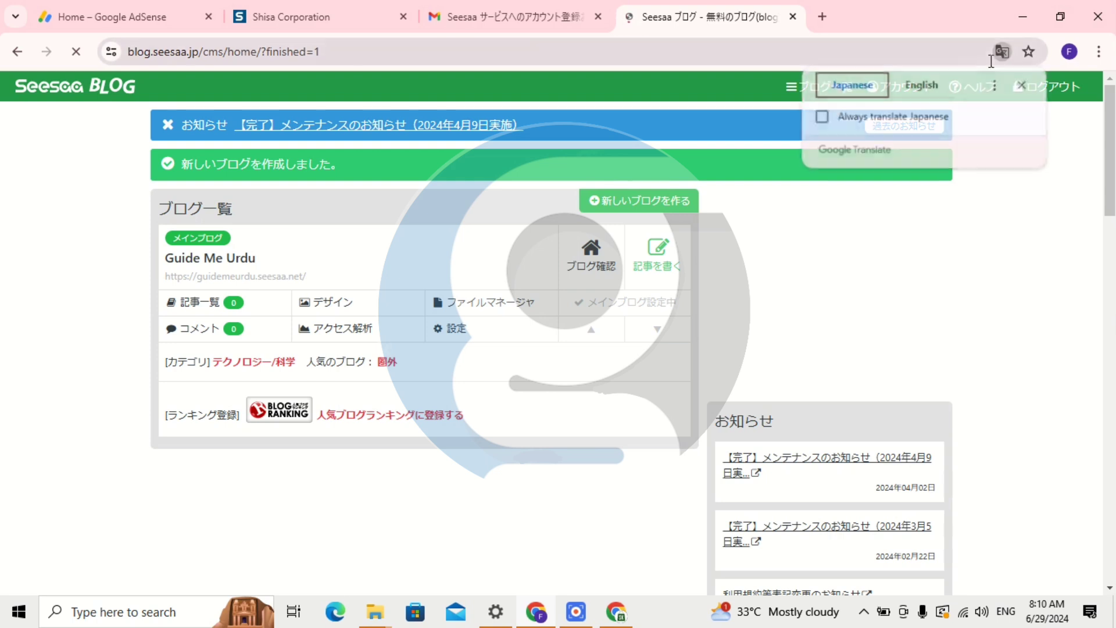
{"action": "left_click", "coordinate": [932, 86]}
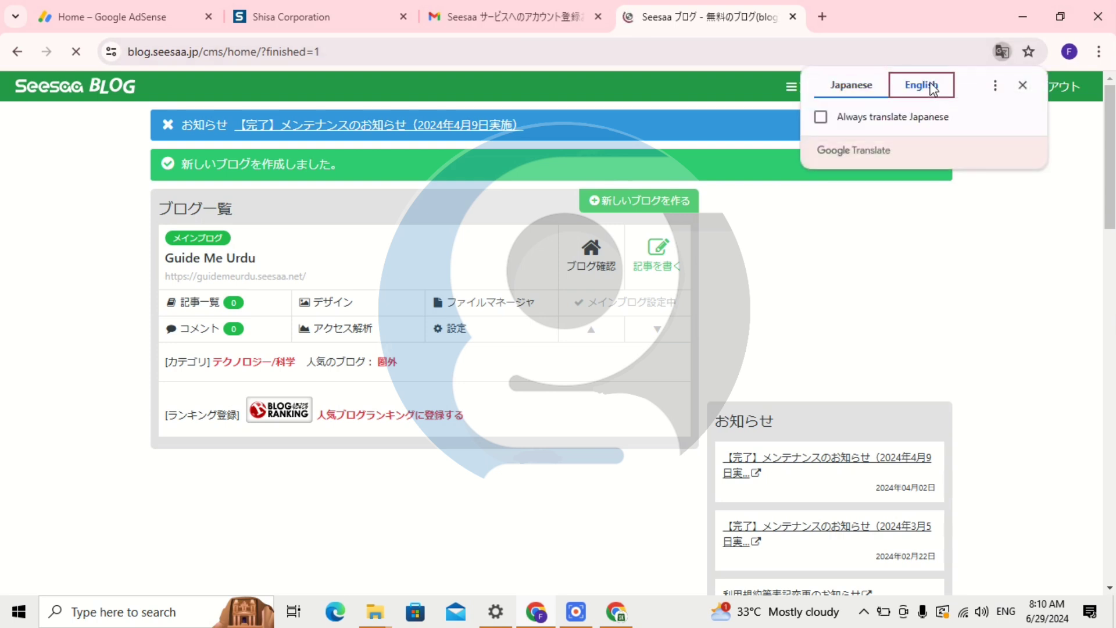
Close the translation popup over the English dashboard.
{"action": "left_click", "coordinate": [777, 264]}
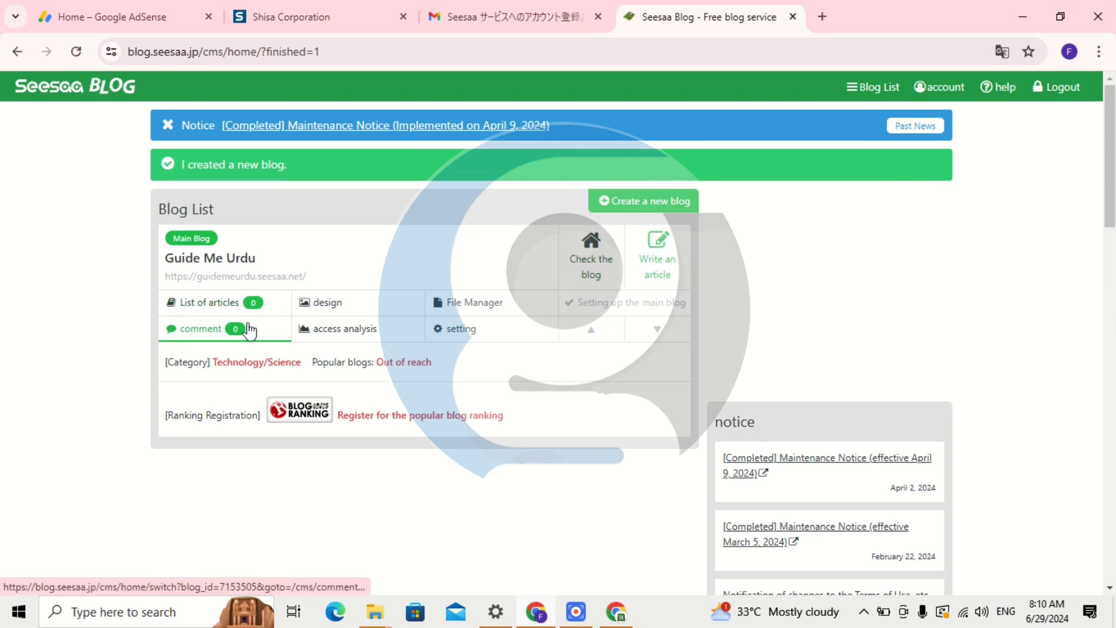
Open the blog's public page at guidemeurdu.seesaa.net in a new tab.
{"action": "left_click", "coordinate": [267, 283]}
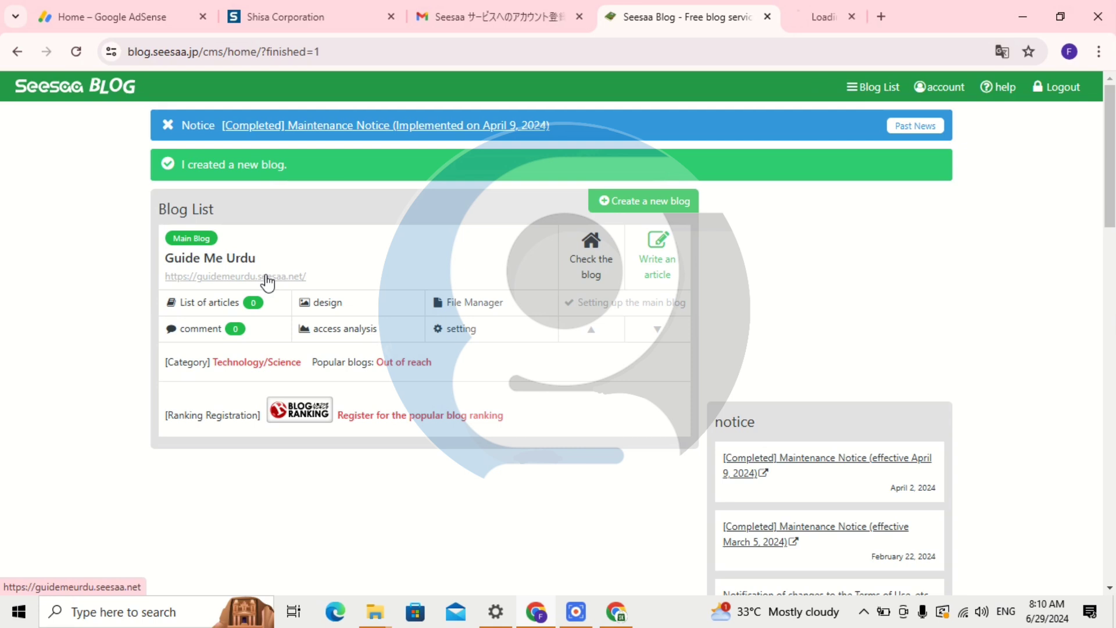
{"action": "left_click", "coordinate": [827, 13]}
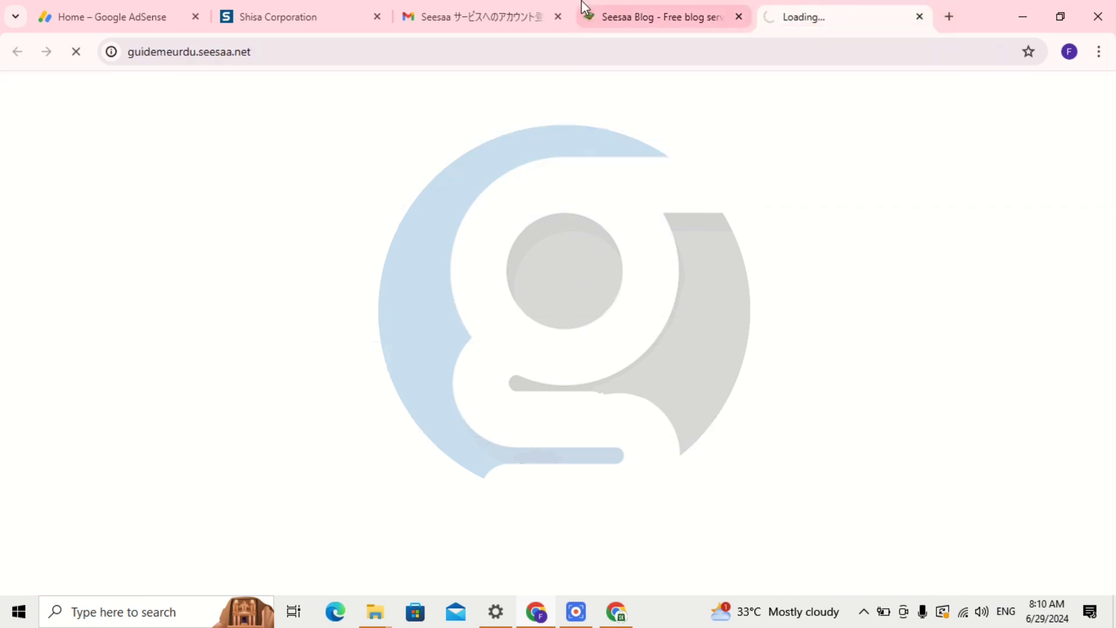
{"action": "left_click", "coordinate": [231, 51]}
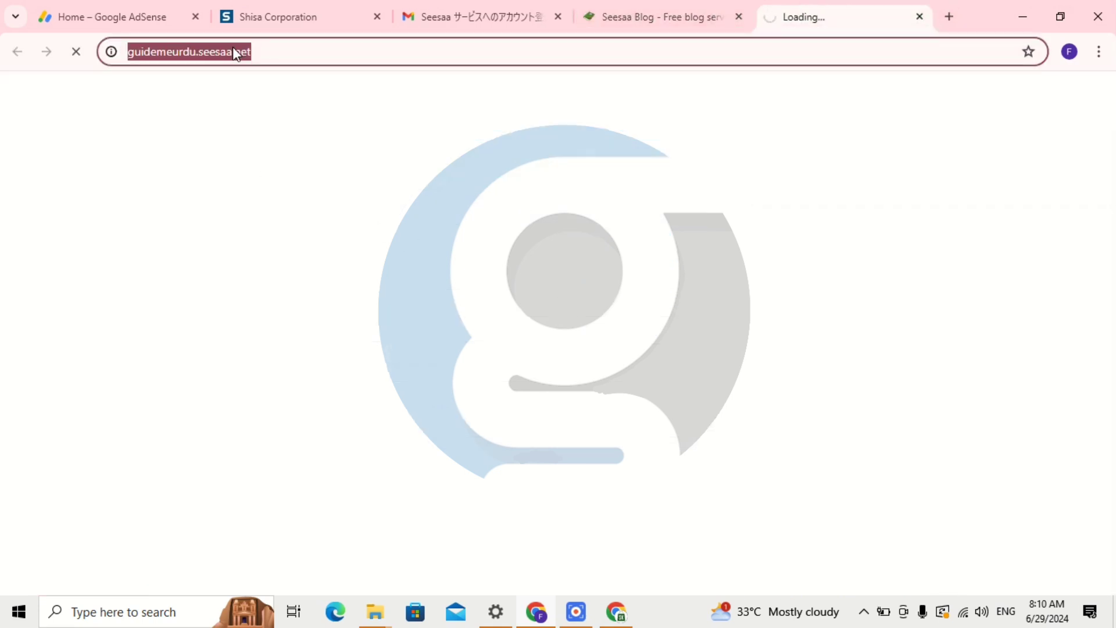
{"action": "left_click", "coordinate": [326, 182]}
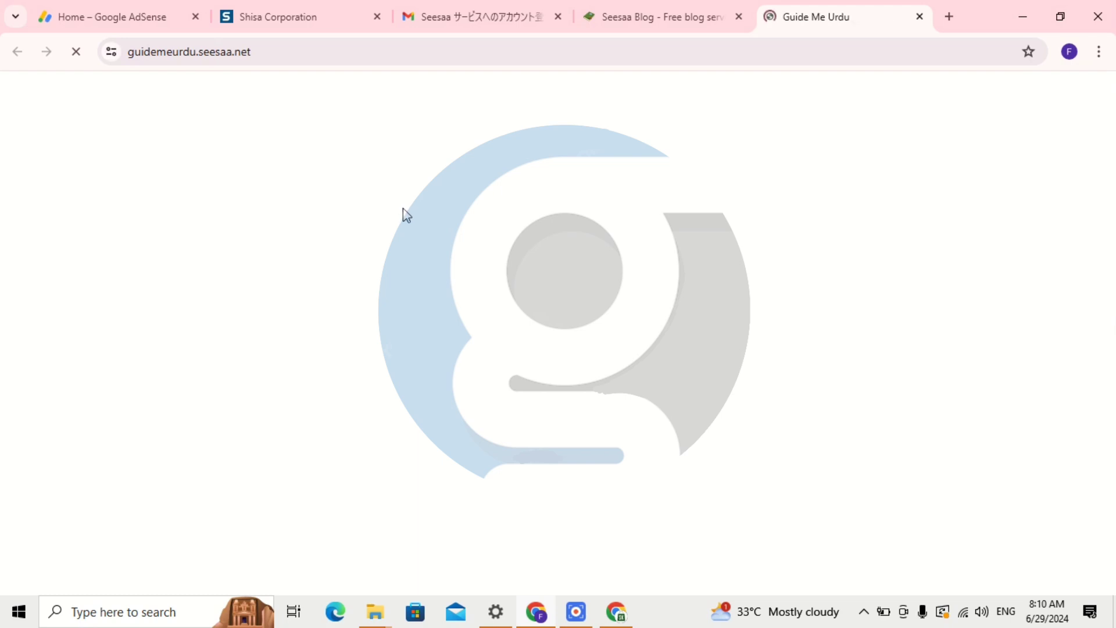
Translate the live blog into English, scroll through it, and return to the dashboard tab.
{"action": "scroll", "coordinate": [767, 279], "scroll_direction": "down", "scroll_amount": 3}
{"action": "scroll", "coordinate": [749, 272], "scroll_direction": "up", "scroll_amount": 2}
{"action": "scroll", "coordinate": [514, 255], "scroll_direction": "down", "scroll_amount": 1}
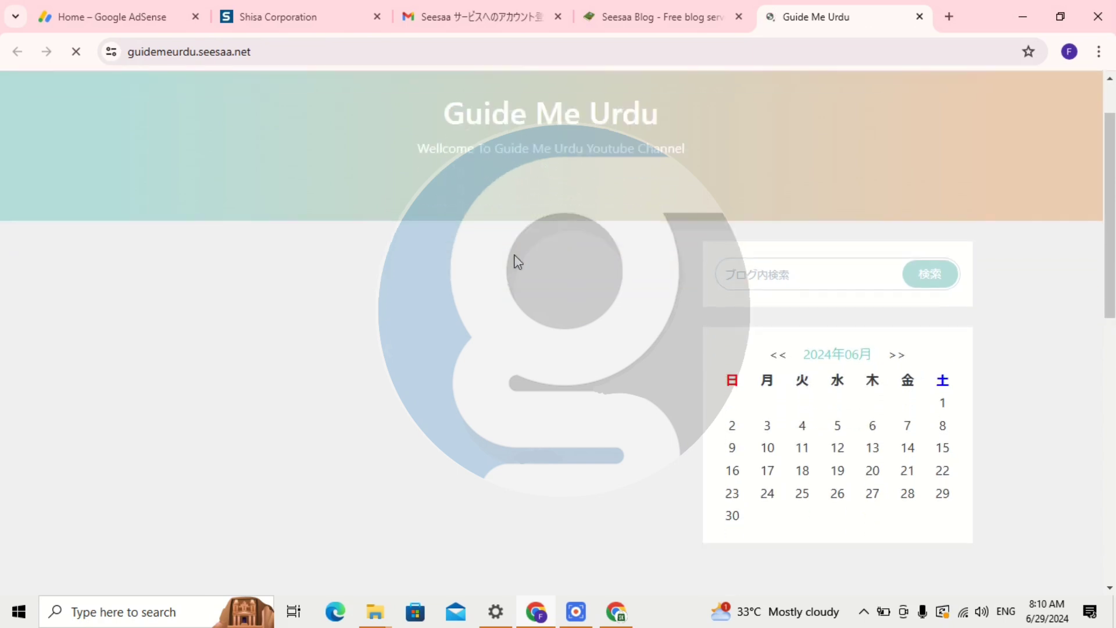
{"action": "scroll", "coordinate": [514, 255], "scroll_direction": "up", "scroll_amount": 1}
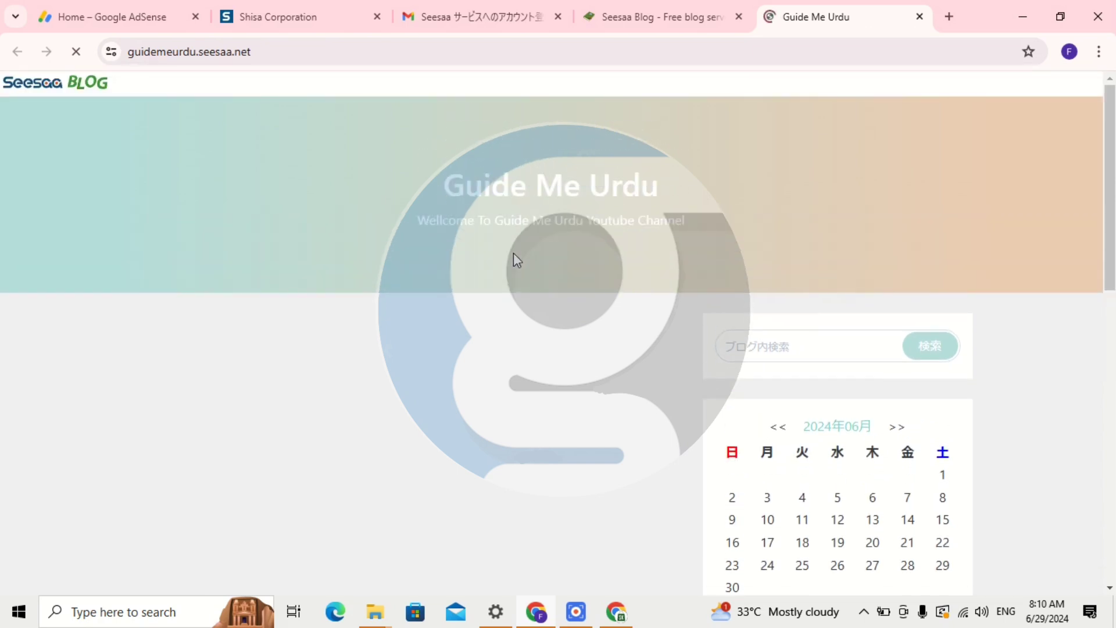
{"action": "scroll", "coordinate": [514, 256], "scroll_direction": "down", "scroll_amount": 10}
{"action": "scroll", "coordinate": [514, 252], "scroll_direction": "down", "scroll_amount": 2}
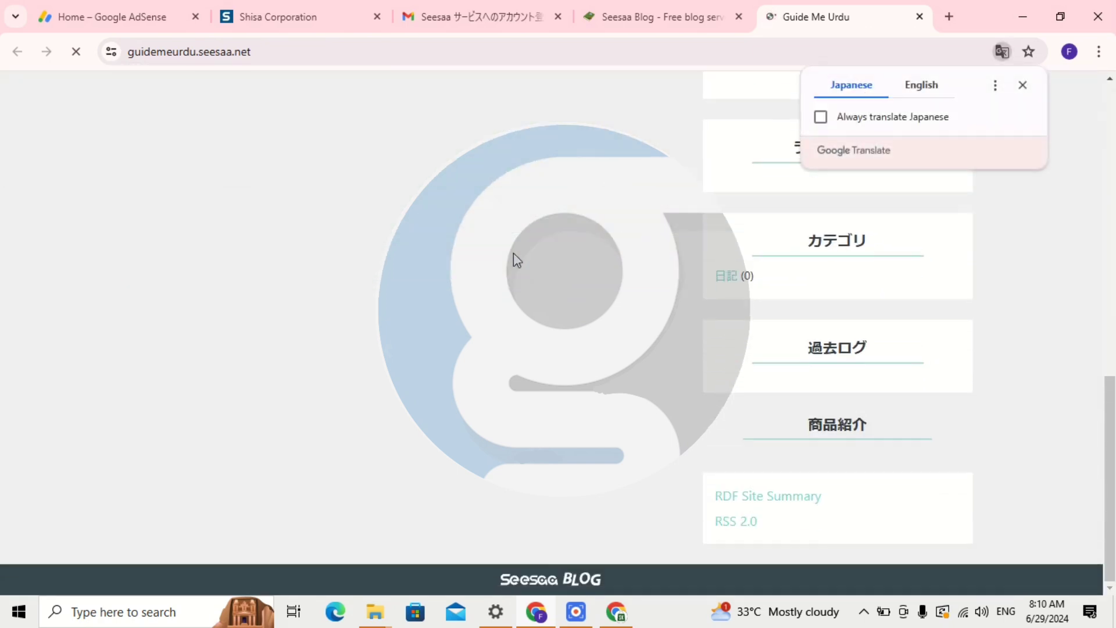
{"action": "left_click", "coordinate": [921, 87]}
{"action": "scroll", "coordinate": [491, 250], "scroll_direction": "up", "scroll_amount": 5}
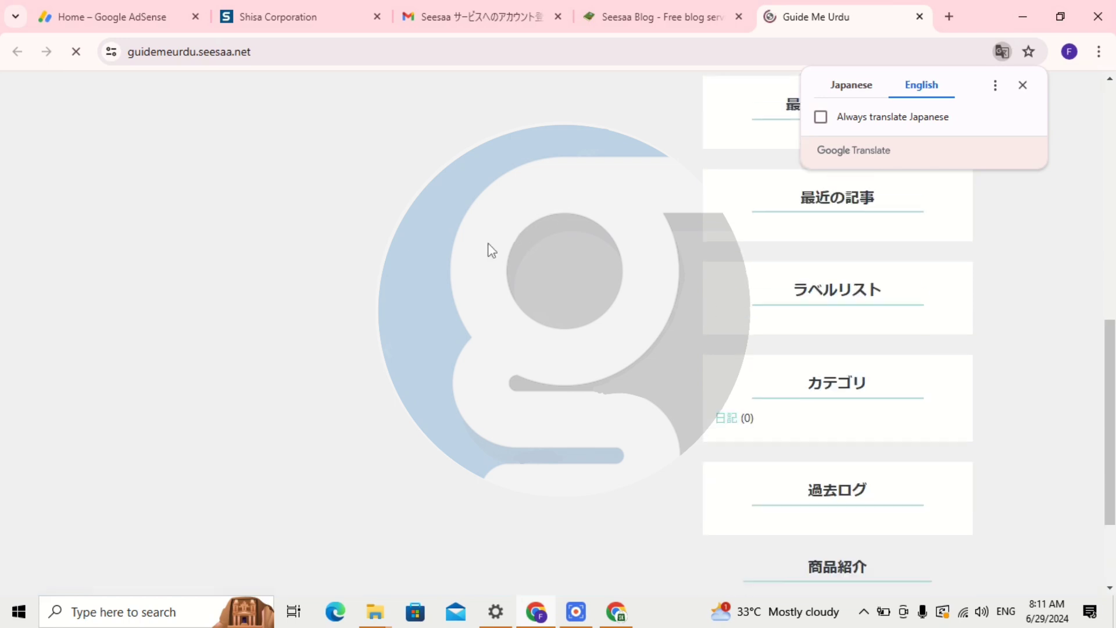
{"action": "scroll", "coordinate": [488, 243], "scroll_direction": "up", "scroll_amount": 6}
{"action": "scroll", "coordinate": [489, 247], "scroll_direction": "down", "scroll_amount": 10}
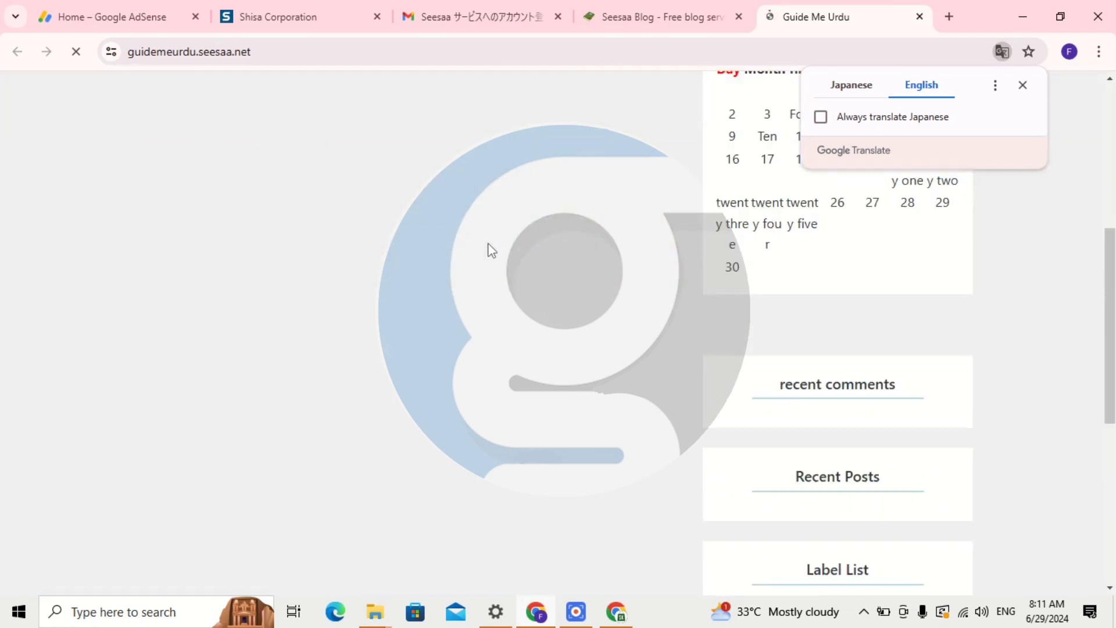
{"action": "scroll", "coordinate": [499, 262], "scroll_direction": "down", "scroll_amount": 1}
{"action": "scroll", "coordinate": [499, 262], "scroll_direction": "up", "scroll_amount": 1}
{"action": "scroll", "coordinate": [498, 262], "scroll_direction": "down", "scroll_amount": 1}
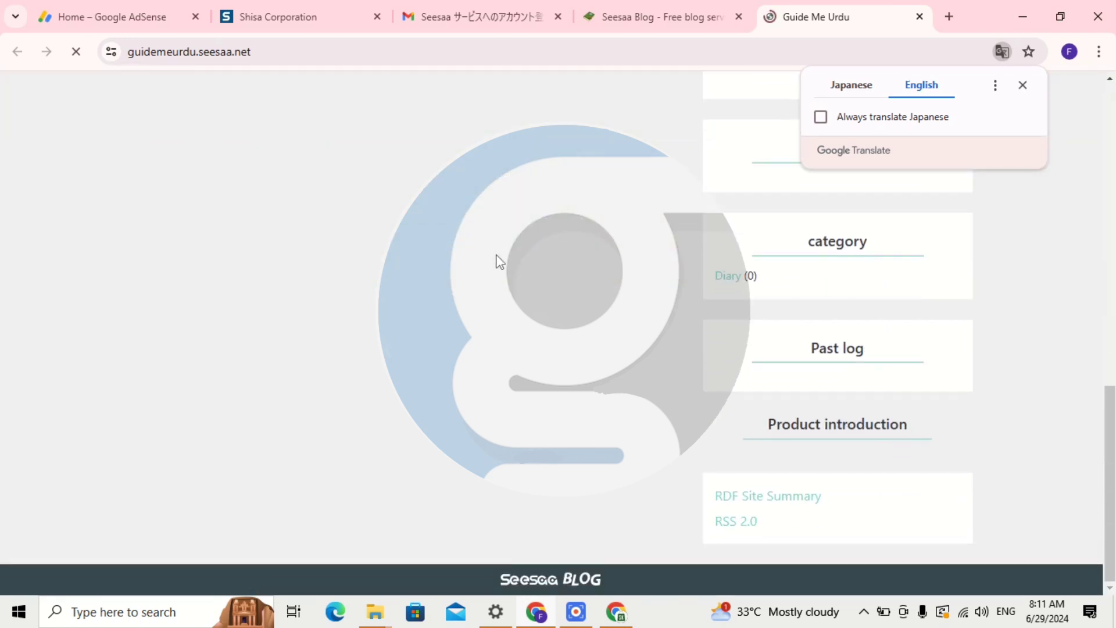
{"action": "scroll", "coordinate": [498, 262], "scroll_direction": "up", "scroll_amount": 10}
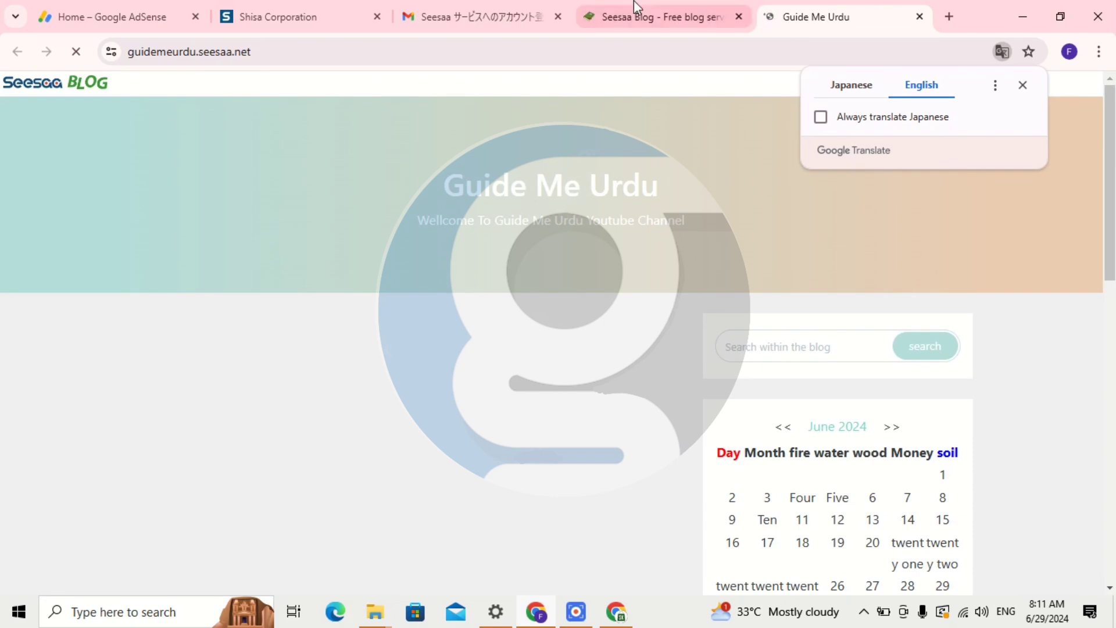
{"action": "left_click", "coordinate": [638, 9]}
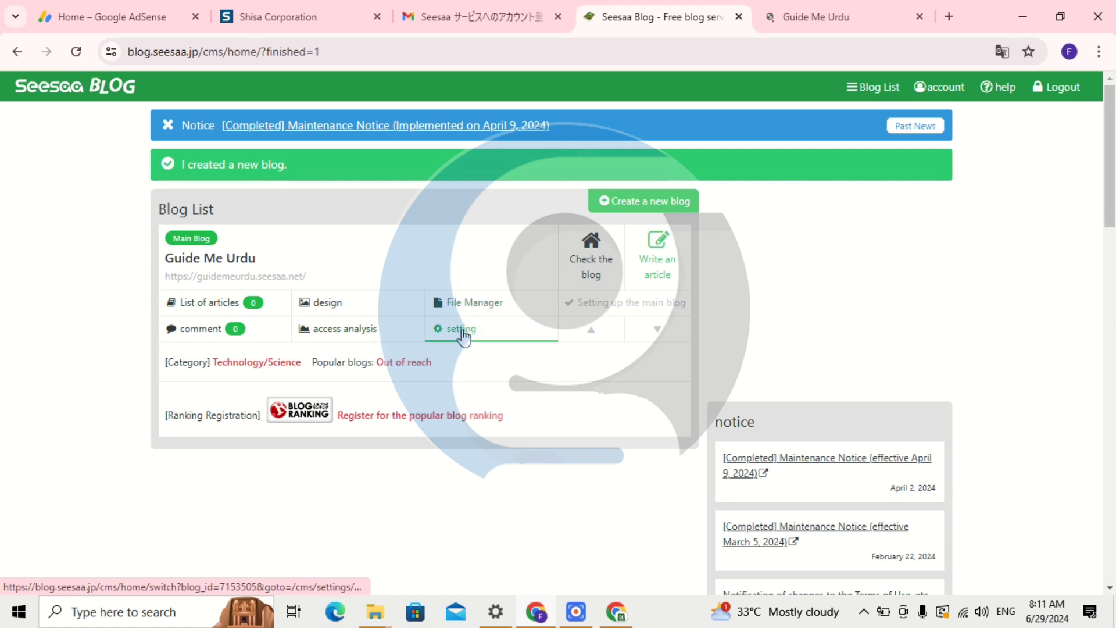
Open the blog's settings in a new tab and translate them into English.
{"action": "middle_click", "coordinate": [463, 331]}
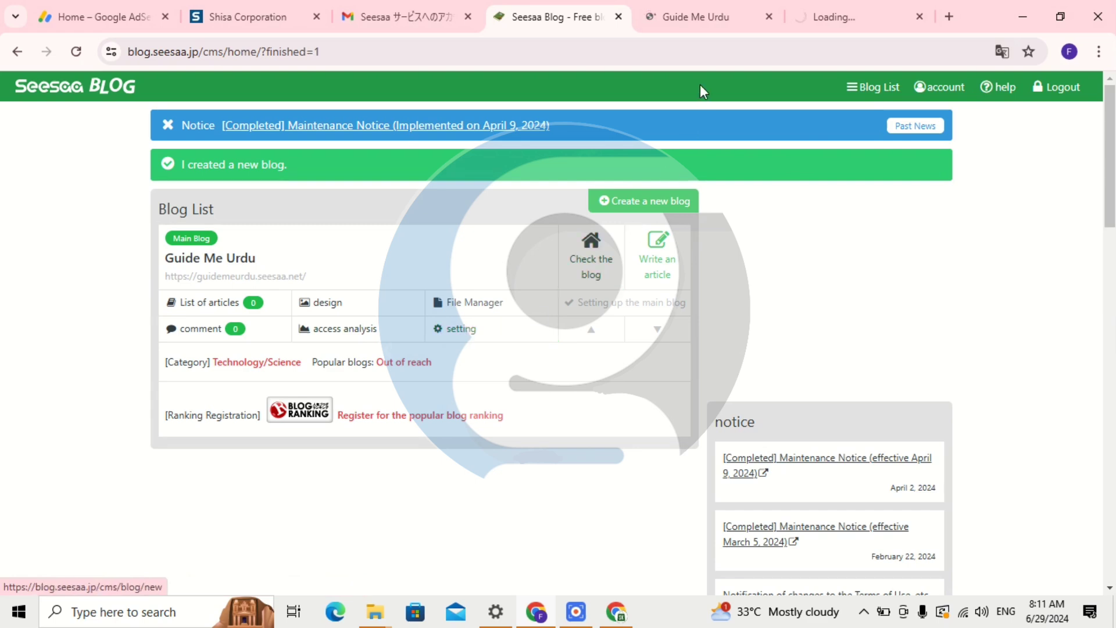
{"action": "left_click", "coordinate": [834, 16]}
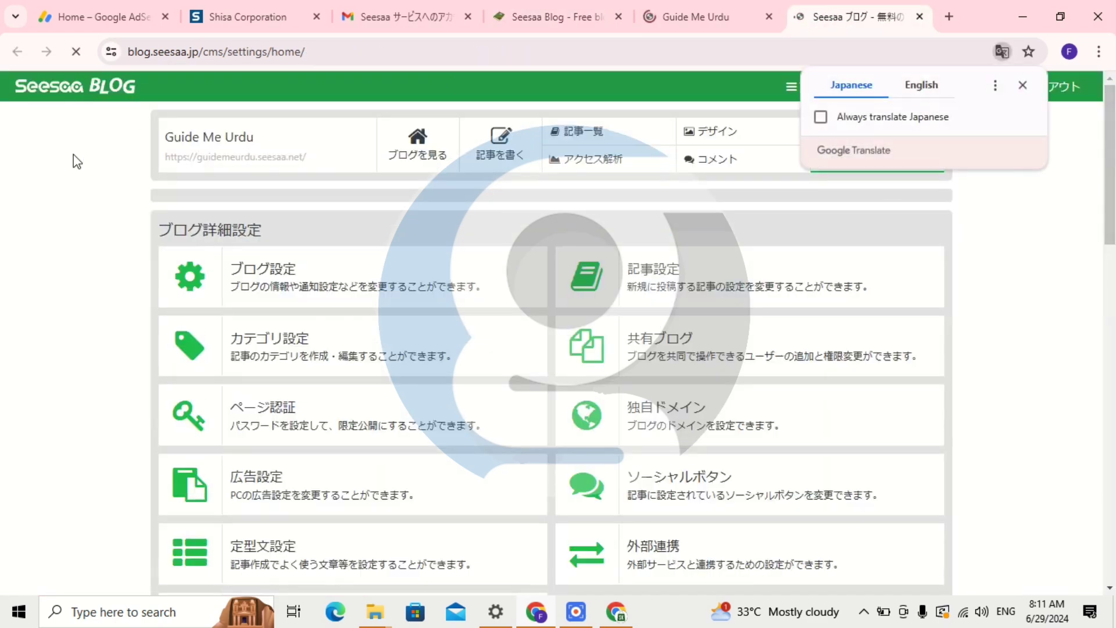
{"action": "left_click", "coordinate": [927, 93]}
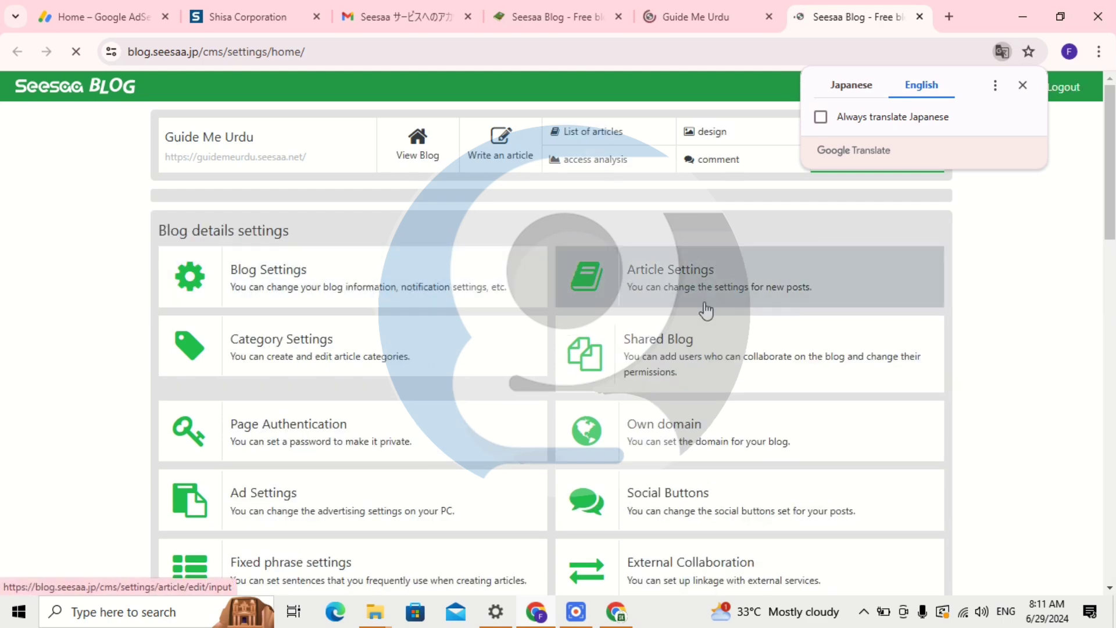
Scroll down to the Ads.txt settings, then return to the blog list dashboard.
{"action": "scroll", "coordinate": [765, 311], "scroll_direction": "down", "scroll_amount": 1}
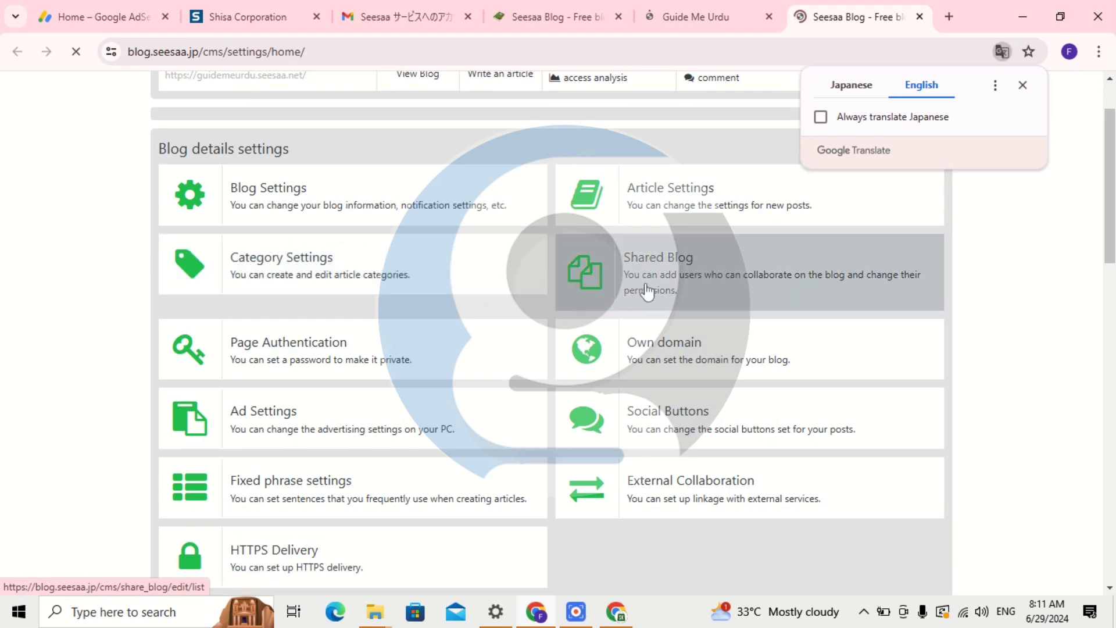
{"action": "scroll", "coordinate": [647, 292], "scroll_direction": "down", "scroll_amount": 2}
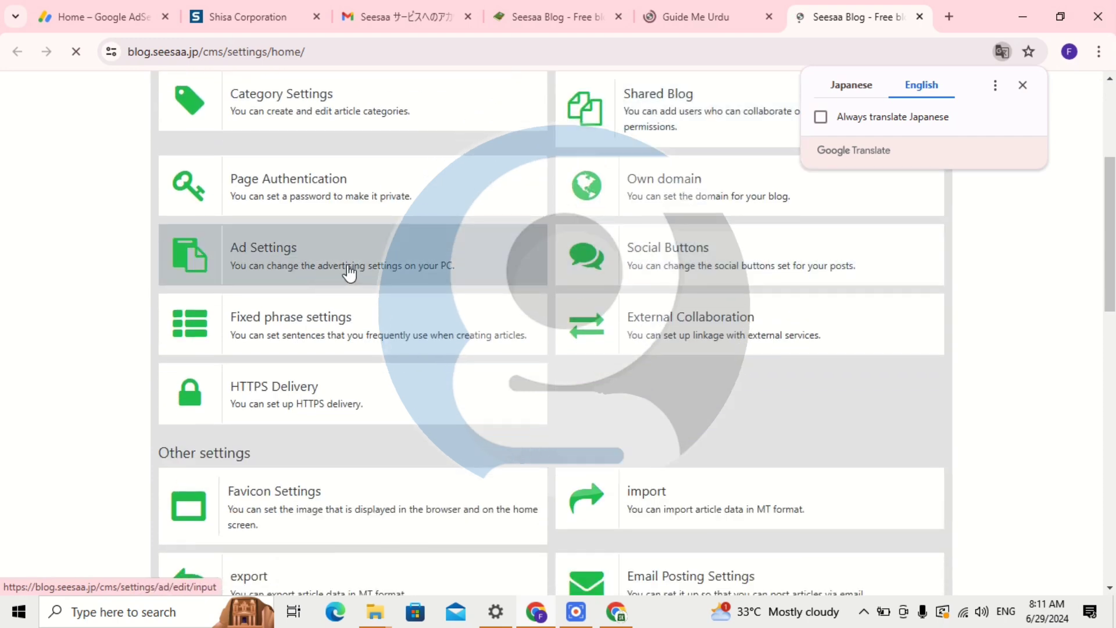
{"action": "scroll", "coordinate": [515, 270], "scroll_direction": "down", "scroll_amount": 5}
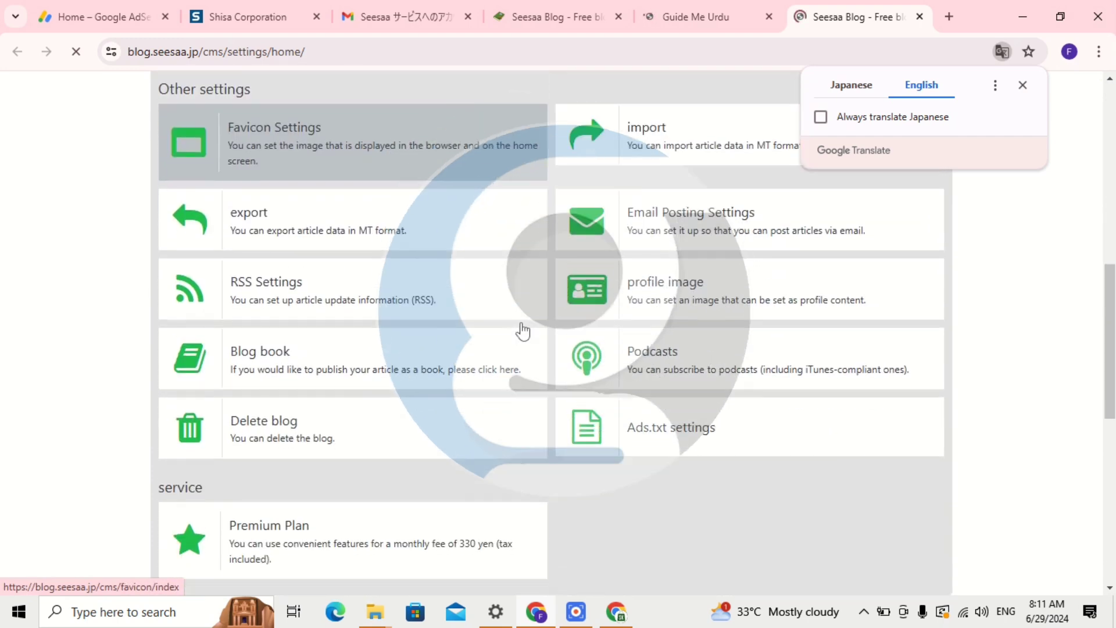
{"action": "scroll", "coordinate": [523, 332], "scroll_direction": "down", "scroll_amount": 3}
{"action": "scroll", "coordinate": [494, 324], "scroll_direction": "up", "scroll_amount": 4}
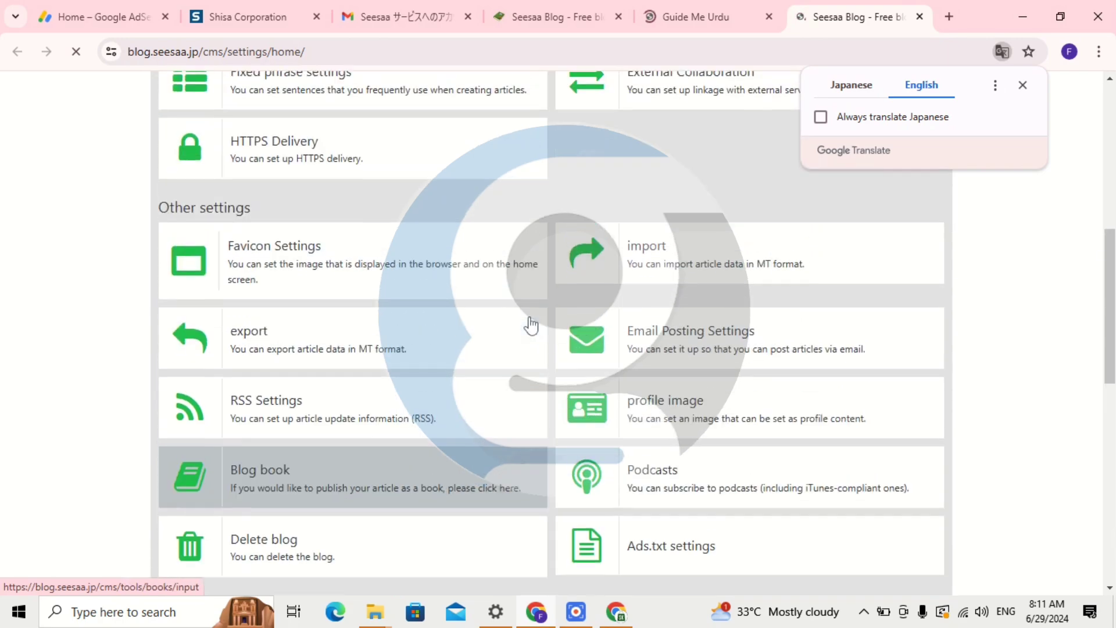
{"action": "scroll", "coordinate": [558, 320], "scroll_direction": "up", "scroll_amount": 2}
{"action": "scroll", "coordinate": [573, 311], "scroll_direction": "down", "scroll_amount": 1}
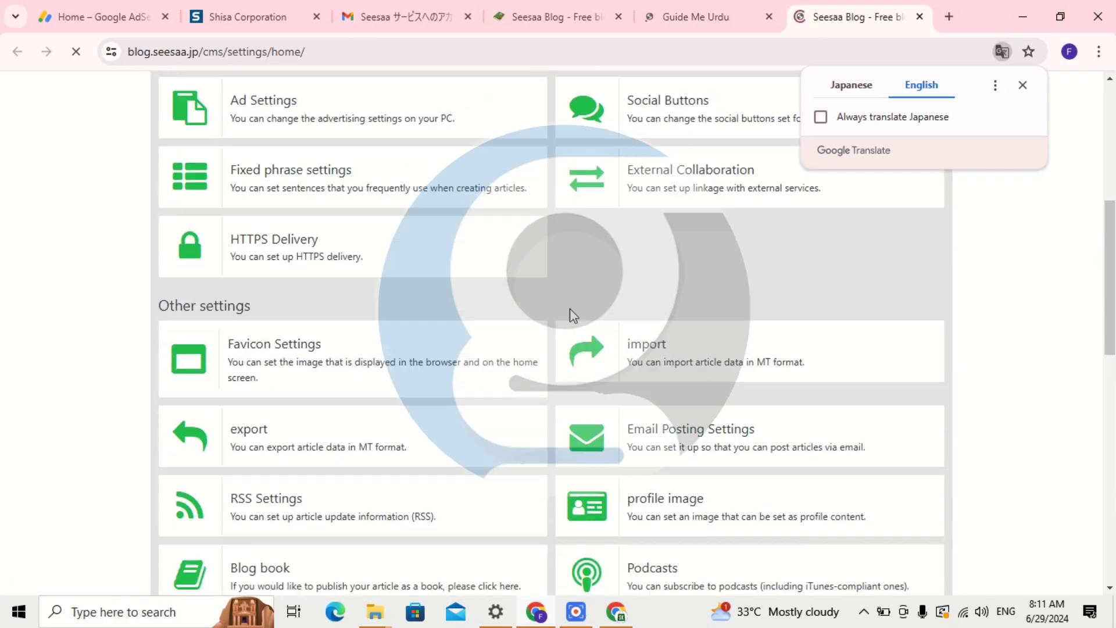
{"action": "scroll", "coordinate": [572, 315], "scroll_direction": "down", "scroll_amount": 4}
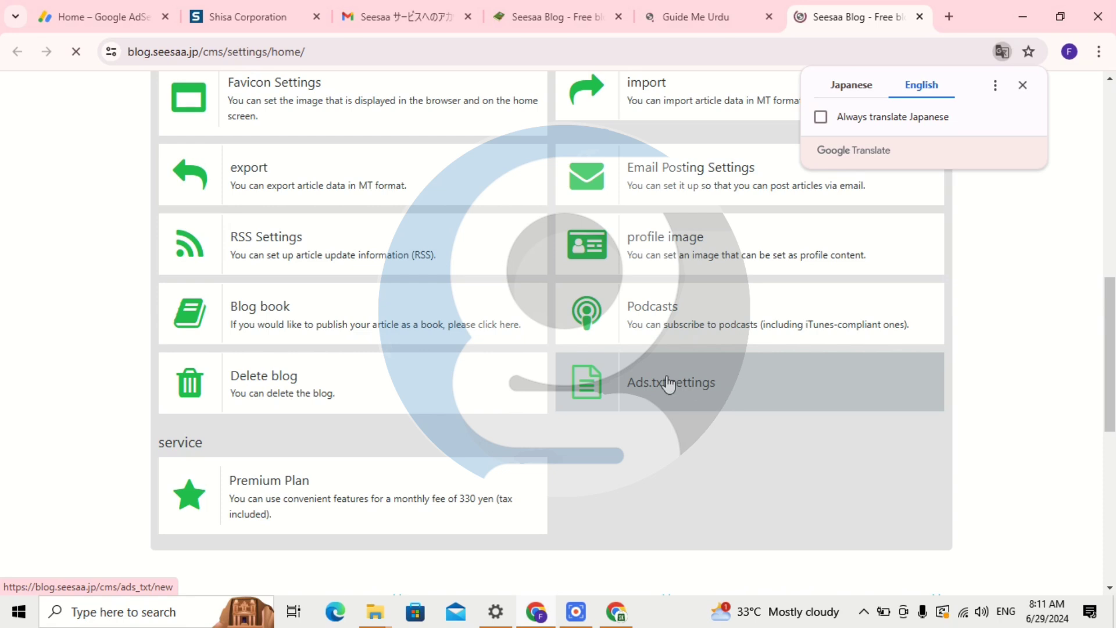
{"action": "left_click", "coordinate": [690, 26]}
{"action": "left_click", "coordinate": [579, 14]}
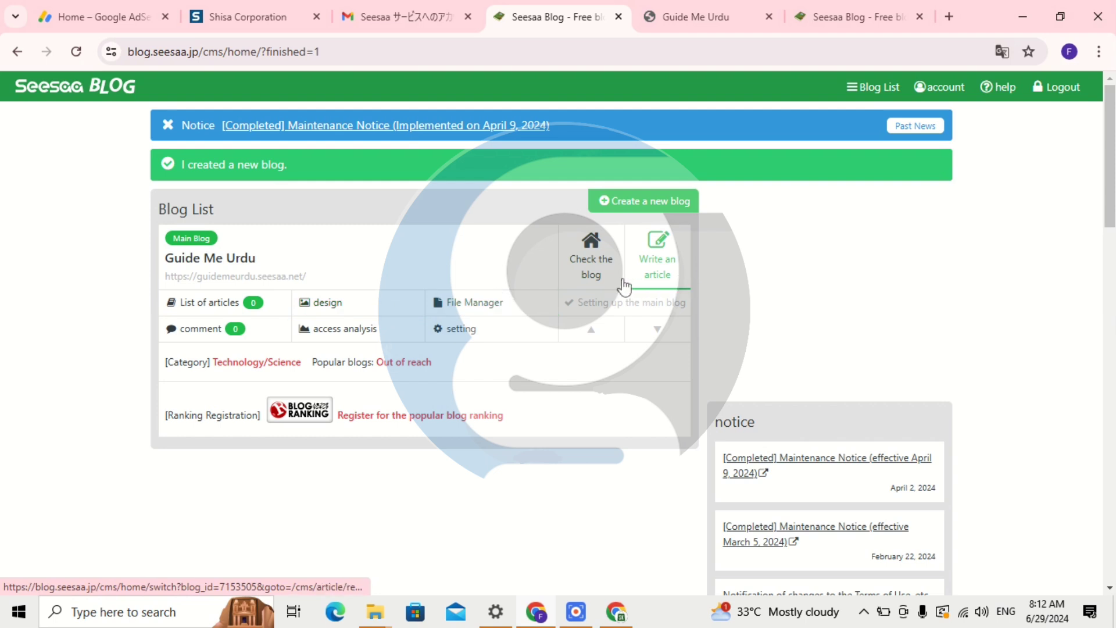
Start a new article and translate the article editor into English.
{"action": "left_click", "coordinate": [657, 278]}
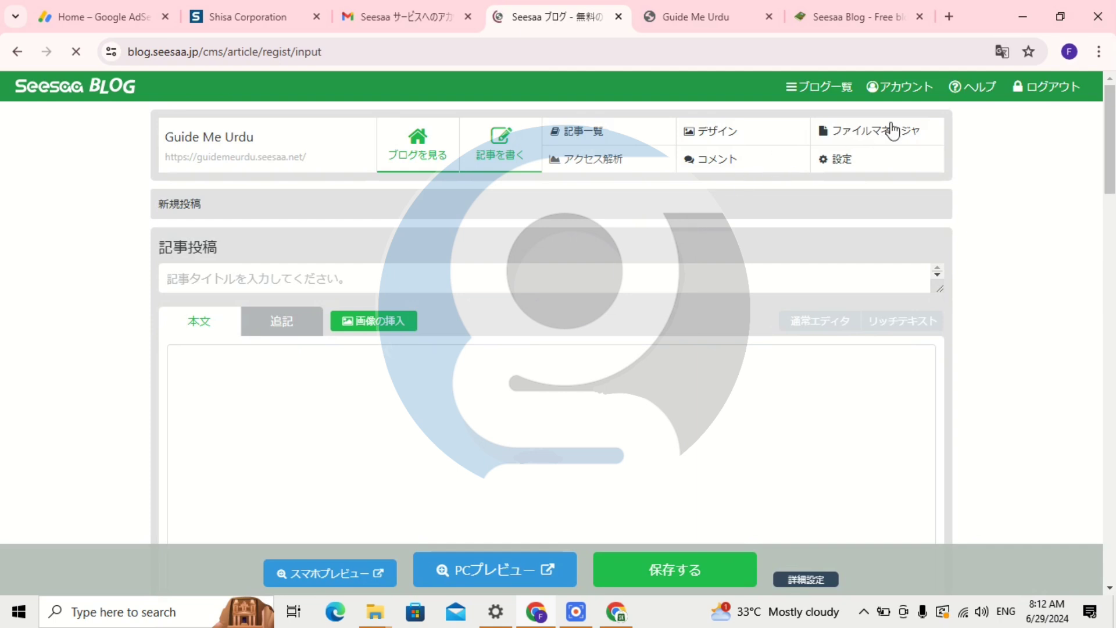
{"action": "left_click", "coordinate": [1002, 51]}
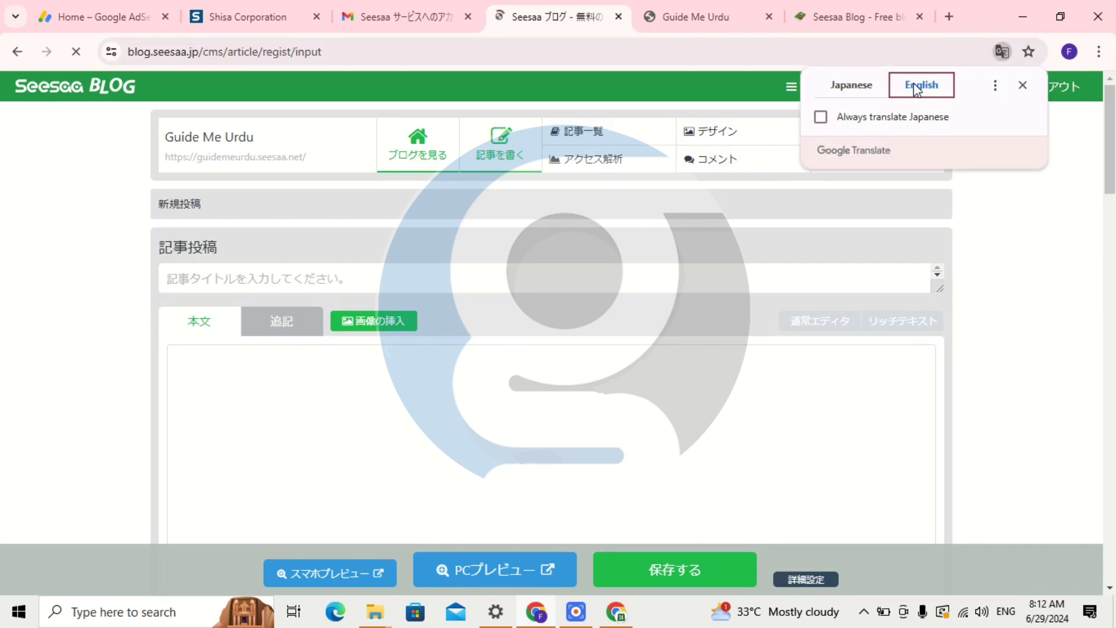
{"action": "left_click", "coordinate": [778, 389]}
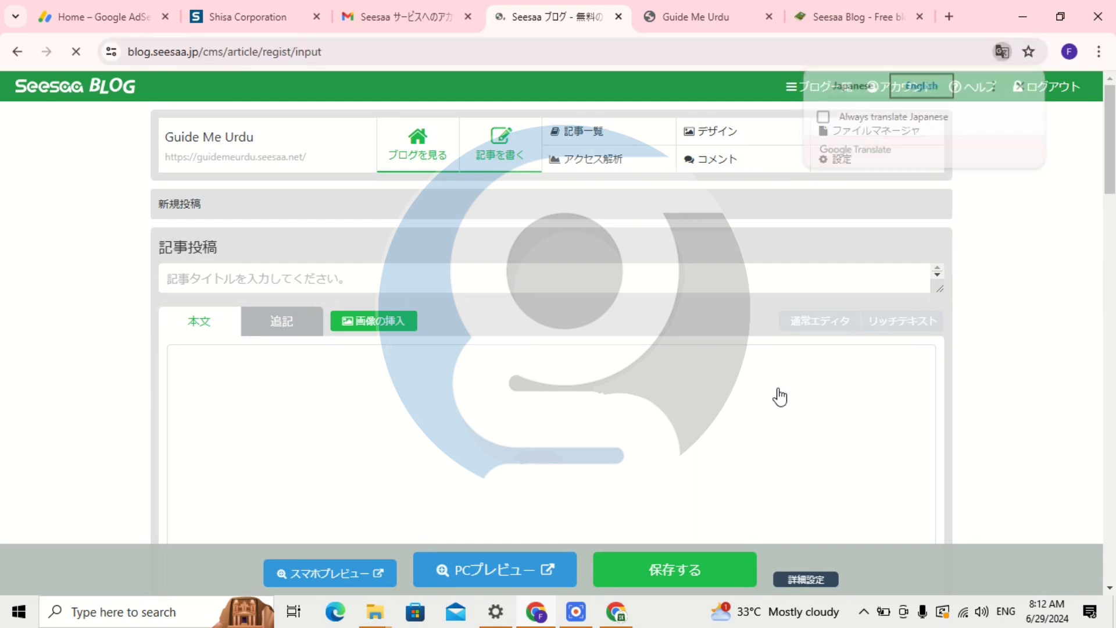
{"action": "left_click", "coordinate": [1002, 51]}
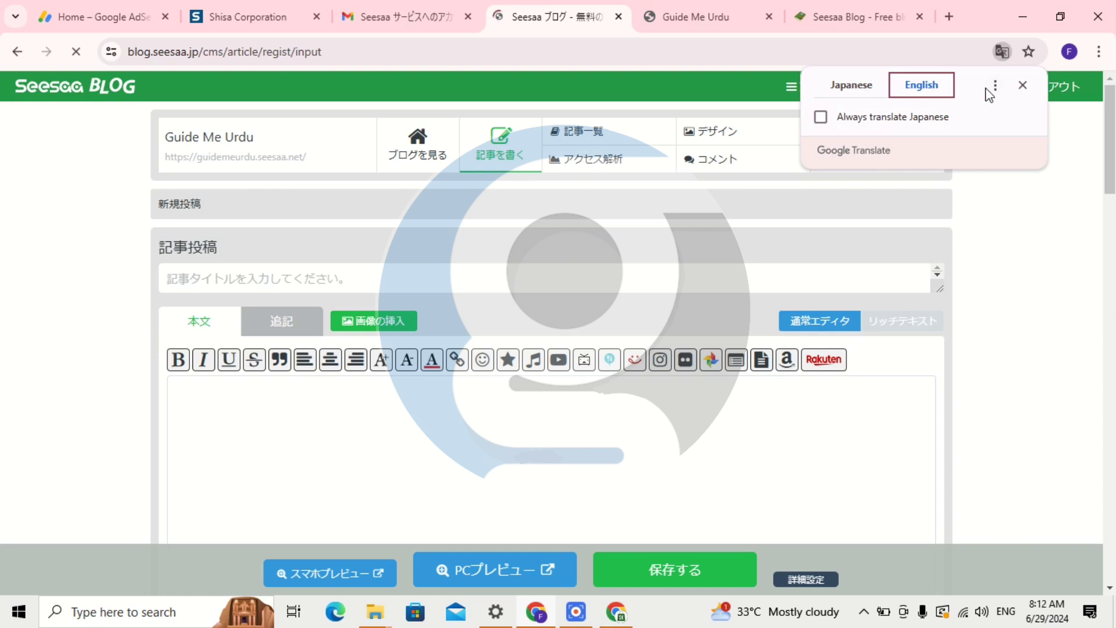
{"action": "left_click", "coordinate": [995, 87]}
{"action": "left_click", "coordinate": [967, 289]}
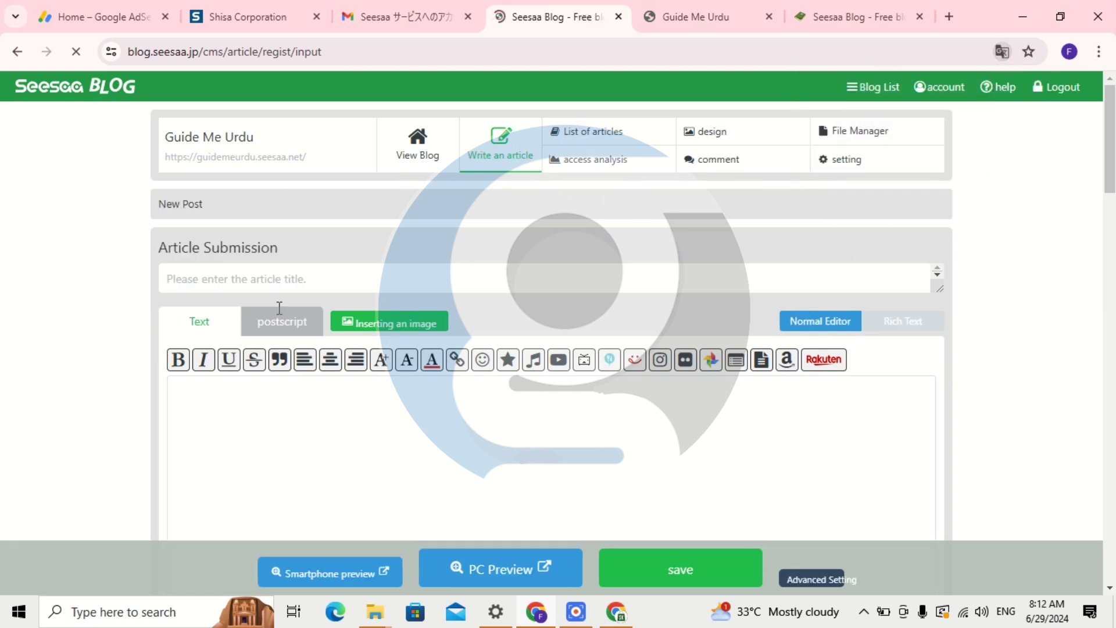
Place the cursor in the article title, then in the article body.
{"action": "left_click", "coordinate": [235, 279]}
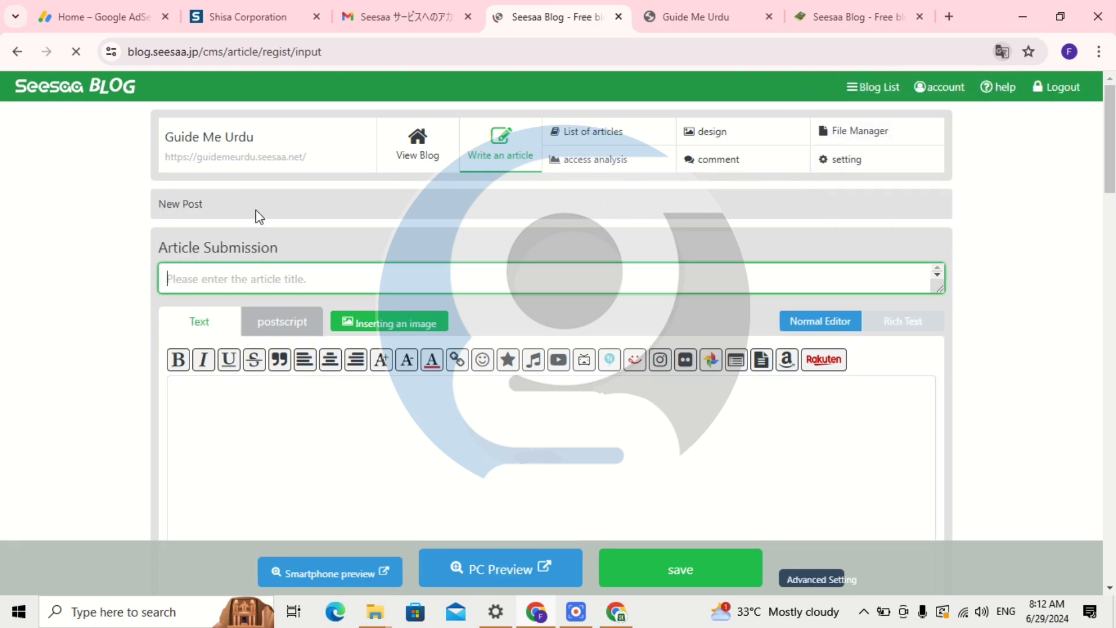
{"action": "scroll", "coordinate": [300, 430], "scroll_direction": "down", "scroll_amount": 3}
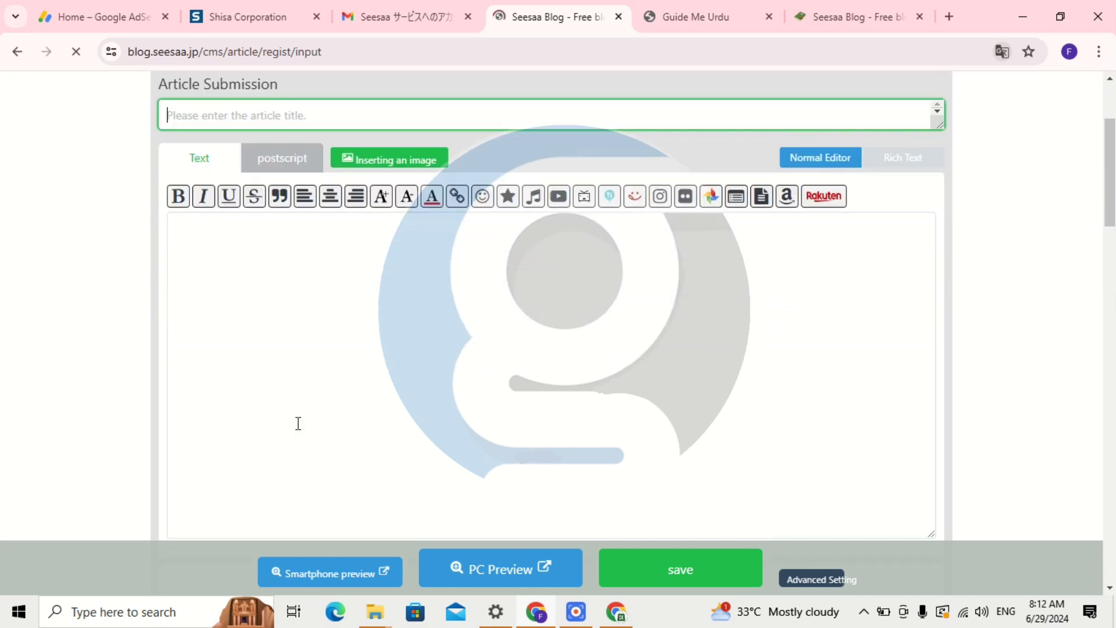
{"action": "left_click", "coordinate": [282, 267]}
{"action": "scroll", "coordinate": [301, 264], "scroll_direction": "down", "scroll_amount": 1}
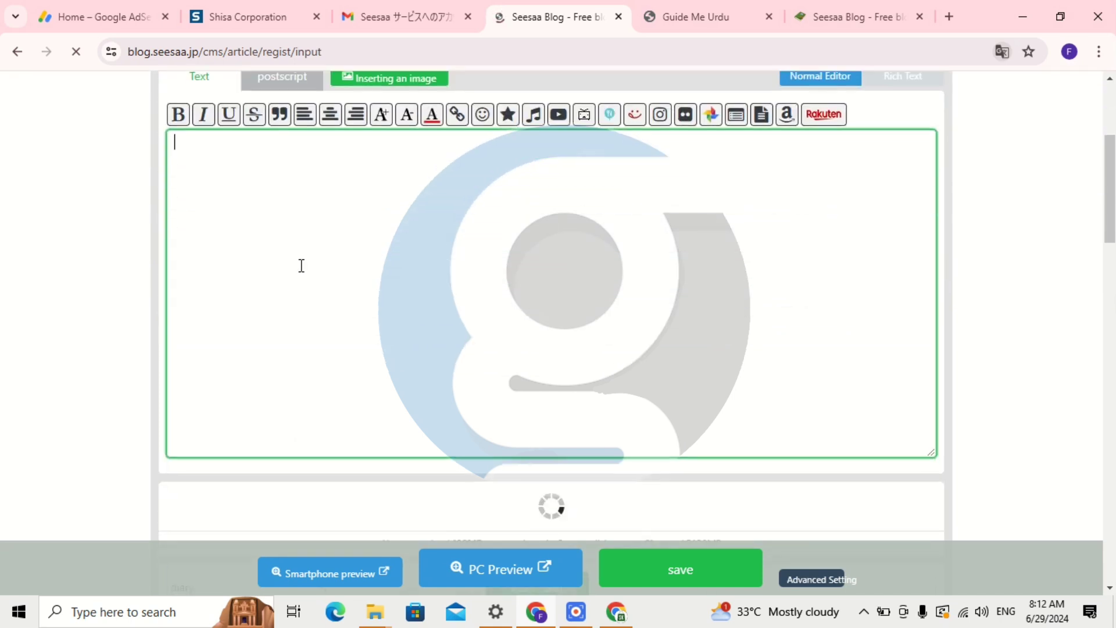
{"action": "scroll", "coordinate": [326, 221], "scroll_direction": "up", "scroll_amount": 1}
{"action": "left_click", "coordinate": [368, 163]}
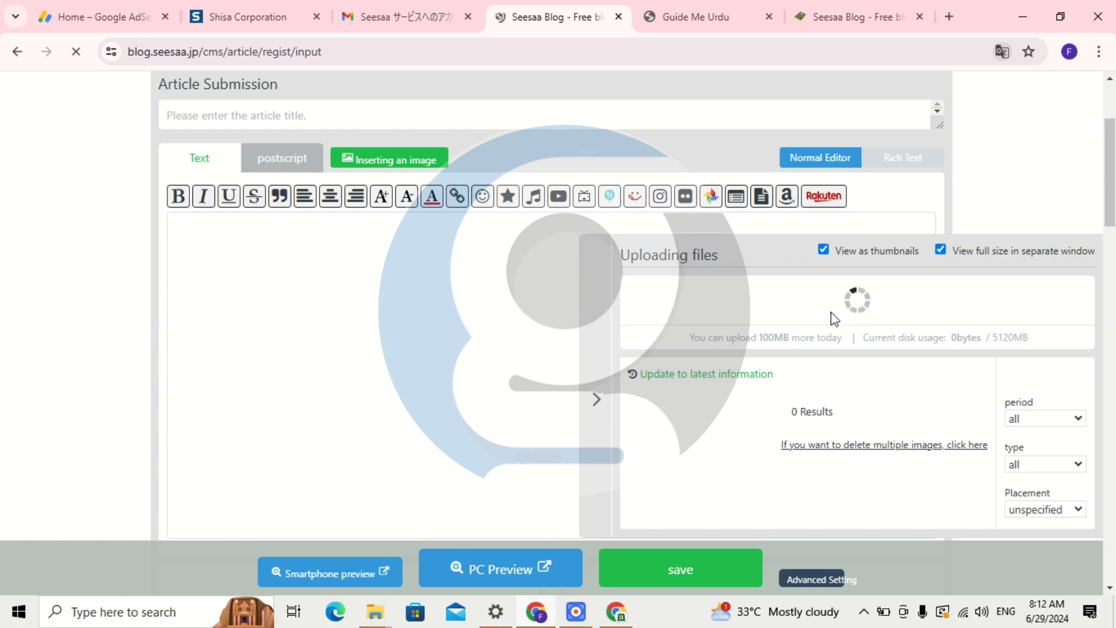
{"action": "scroll", "coordinate": [528, 410], "scroll_direction": "down", "scroll_amount": 1}
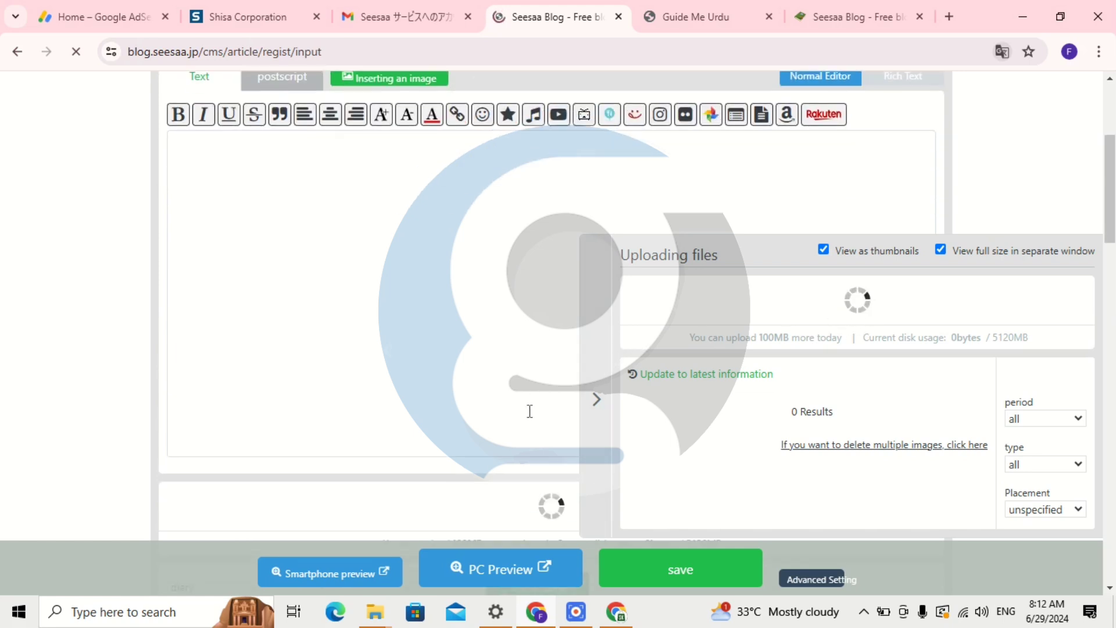
{"action": "scroll", "coordinate": [530, 411], "scroll_direction": "up", "scroll_amount": 2}
{"action": "scroll", "coordinate": [680, 199], "scroll_direction": "up", "scroll_amount": 1}
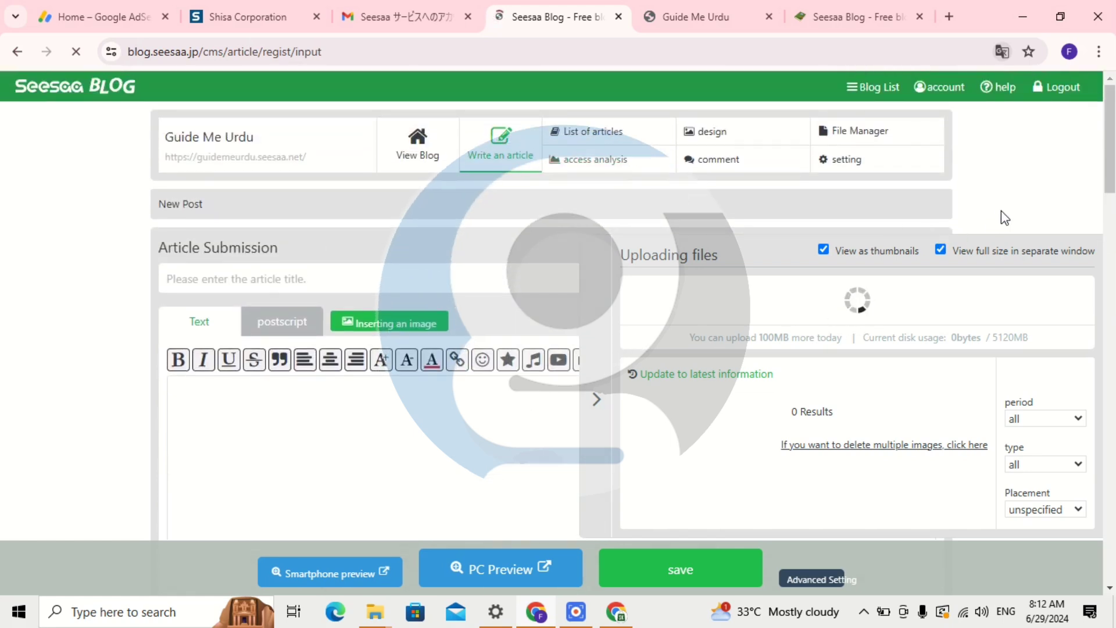
{"action": "scroll", "coordinate": [322, 344], "scroll_direction": "down", "scroll_amount": 6}
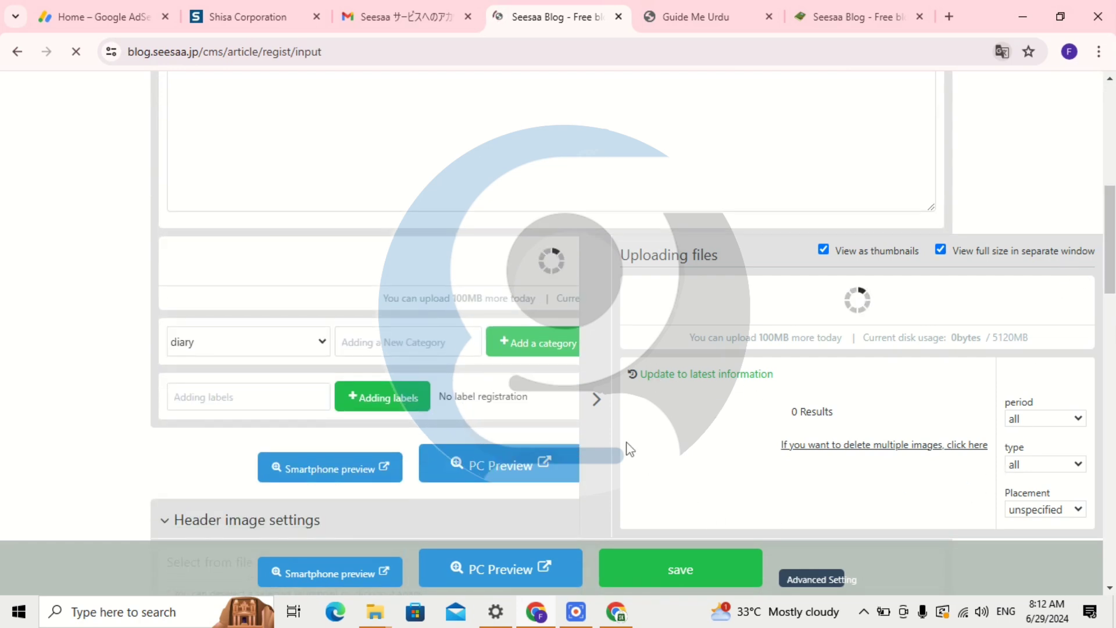
{"action": "left_click", "coordinate": [596, 399]}
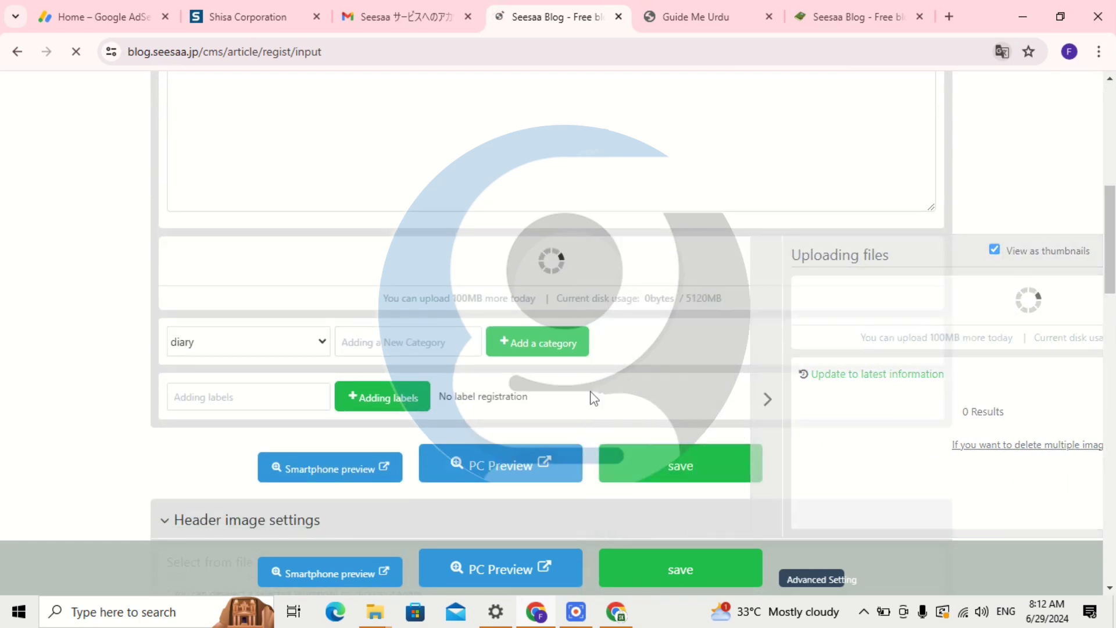
{"action": "left_click", "coordinate": [194, 346]}
{"action": "left_click", "coordinate": [193, 344]}
{"action": "left_click", "coordinate": [455, 349]}
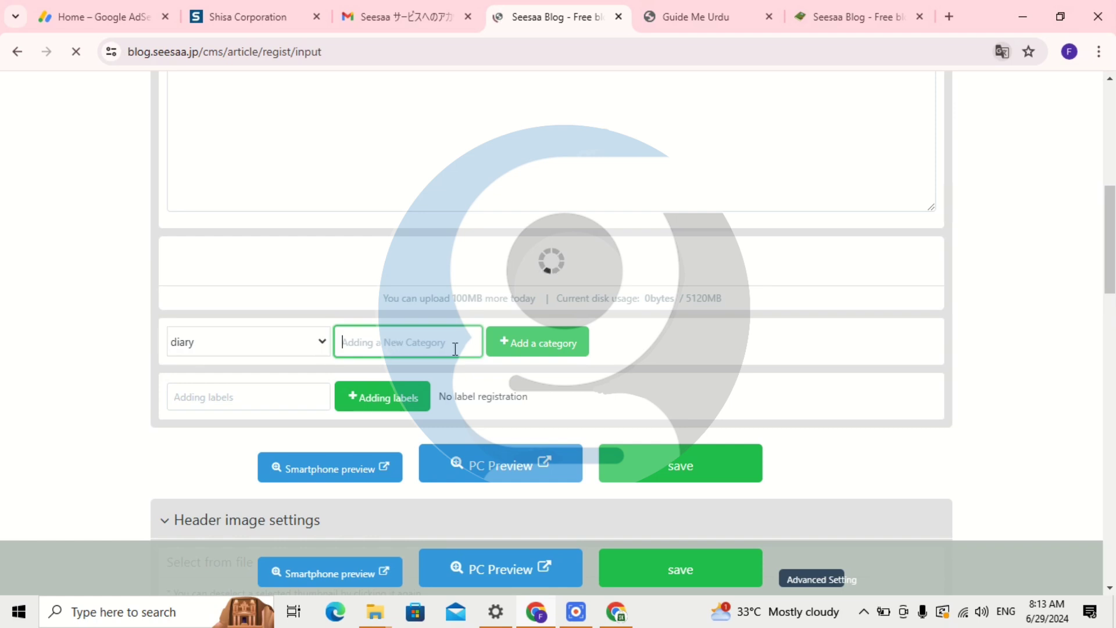
{"action": "left_click", "coordinate": [254, 396]}
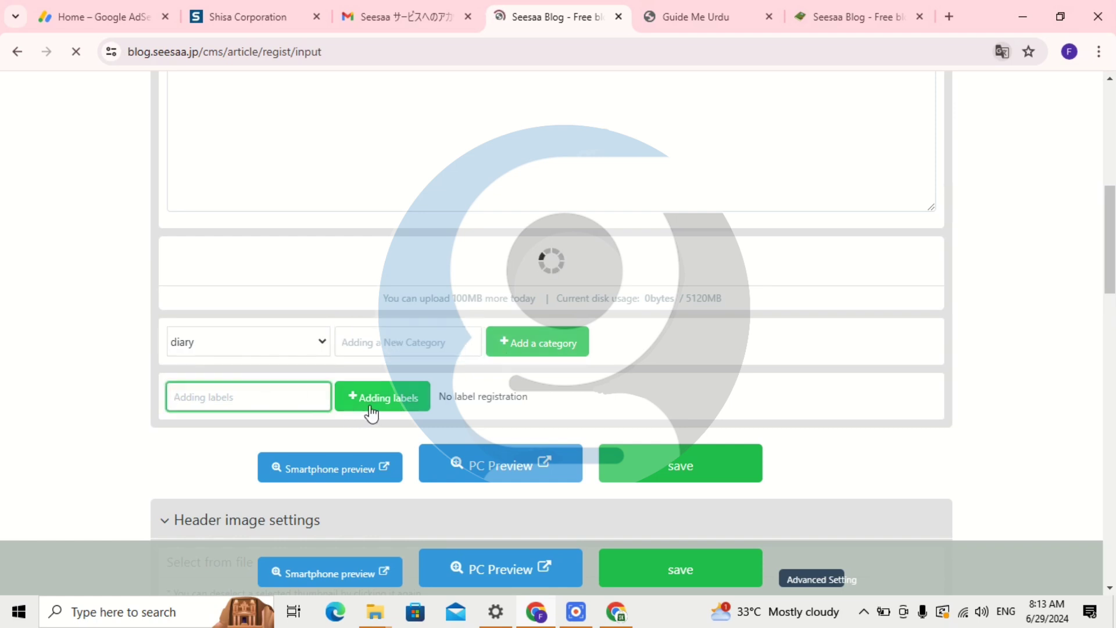
{"action": "scroll", "coordinate": [371, 414], "scroll_direction": "down", "scroll_amount": 3}
{"action": "scroll", "coordinate": [349, 378], "scroll_direction": "down", "scroll_amount": 1}
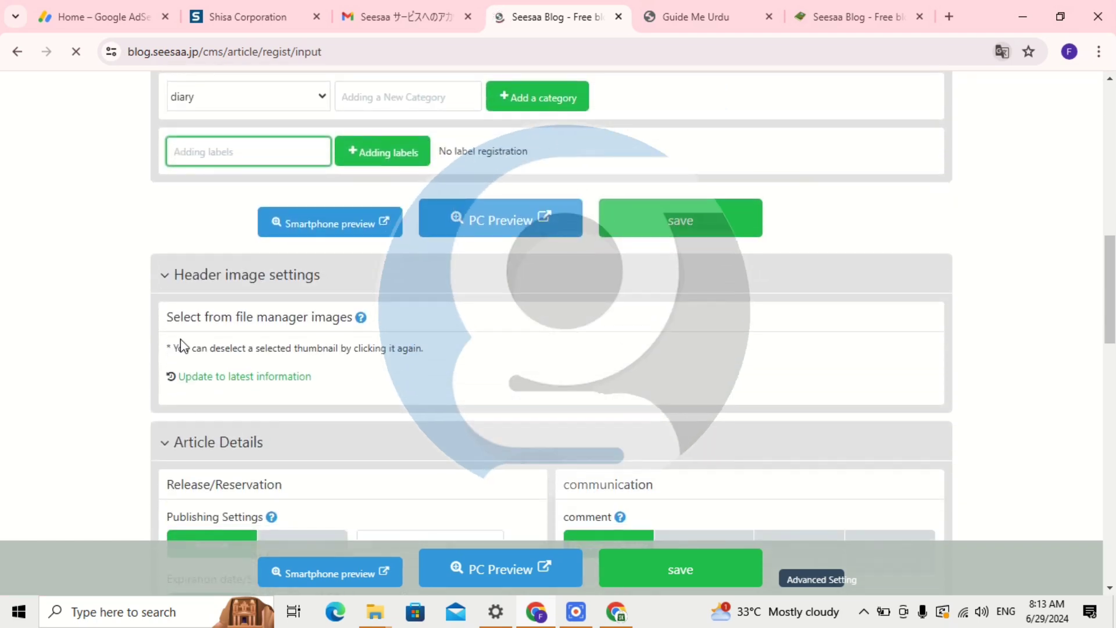
{"action": "left_click", "coordinate": [182, 345]}
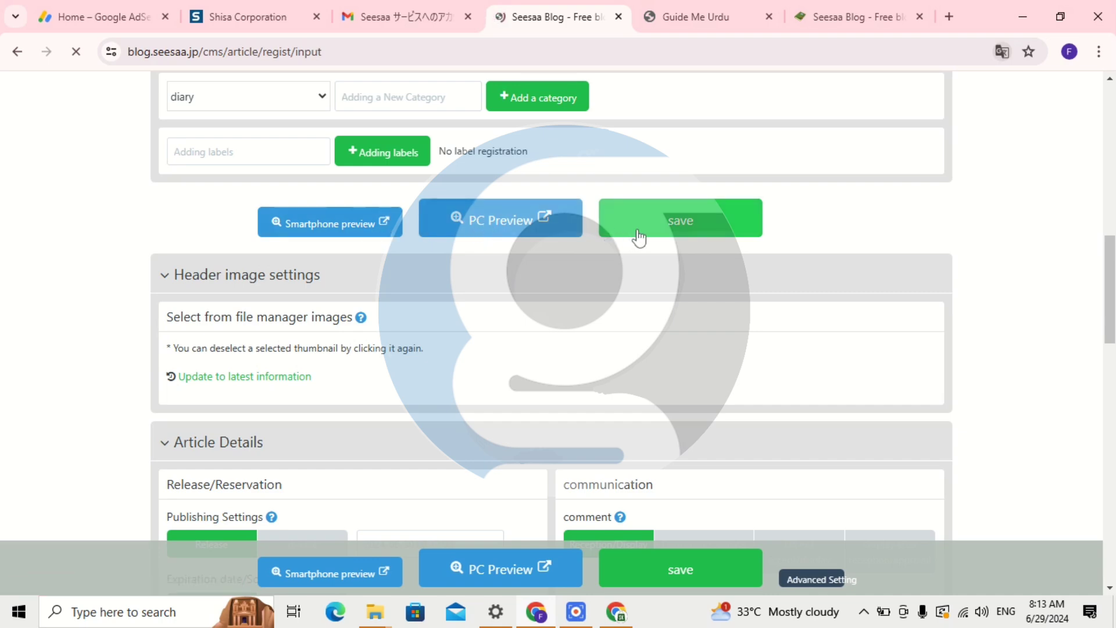
{"action": "scroll", "coordinate": [610, 324], "scroll_direction": "down", "scroll_amount": 3}
Open Guide Me Urdu's design page and browse the PC templates such as Standard 2018 PC.
{"action": "scroll", "coordinate": [348, 401], "scroll_direction": "down", "scroll_amount": 4}
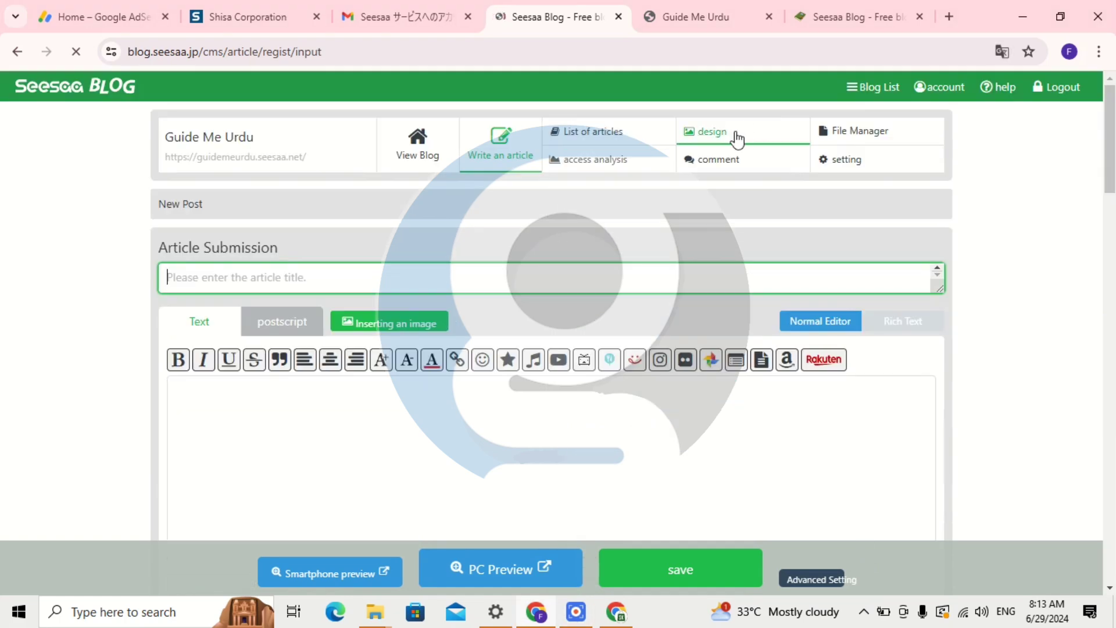
{"action": "left_click", "coordinate": [736, 139]}
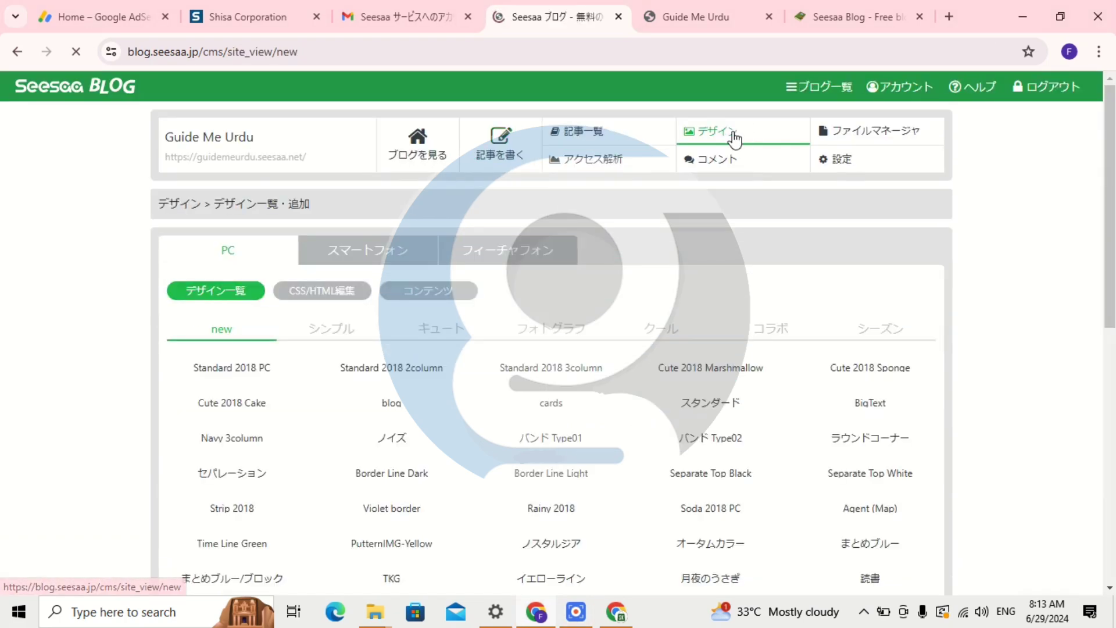
{"action": "scroll", "coordinate": [721, 342], "scroll_direction": "down", "scroll_amount": 4}
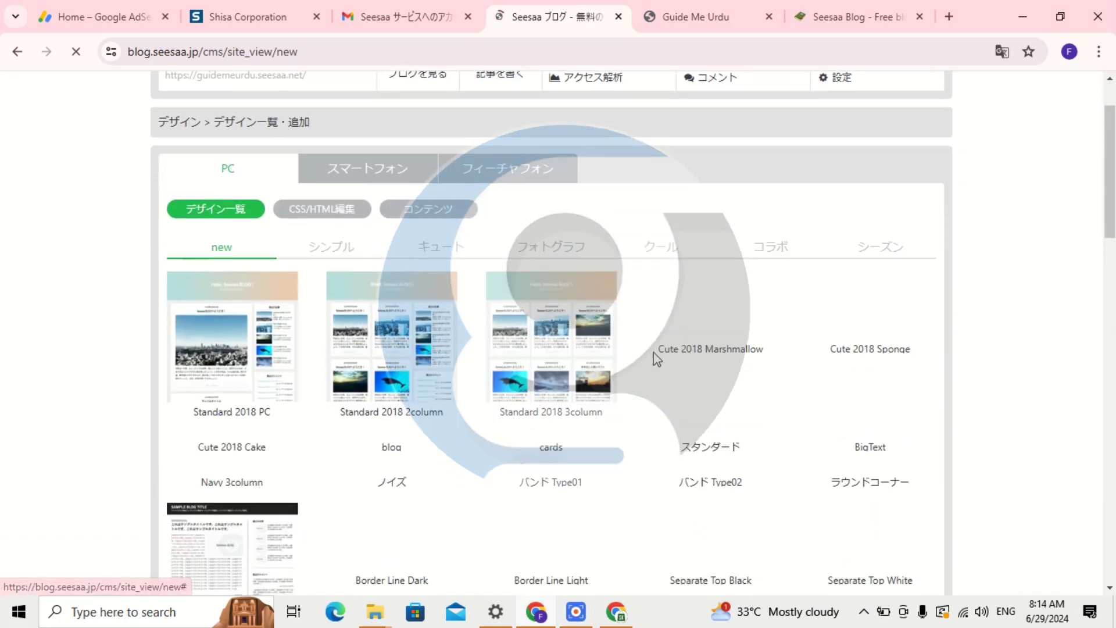
{"action": "scroll", "coordinate": [661, 324], "scroll_direction": "down", "scroll_amount": 5}
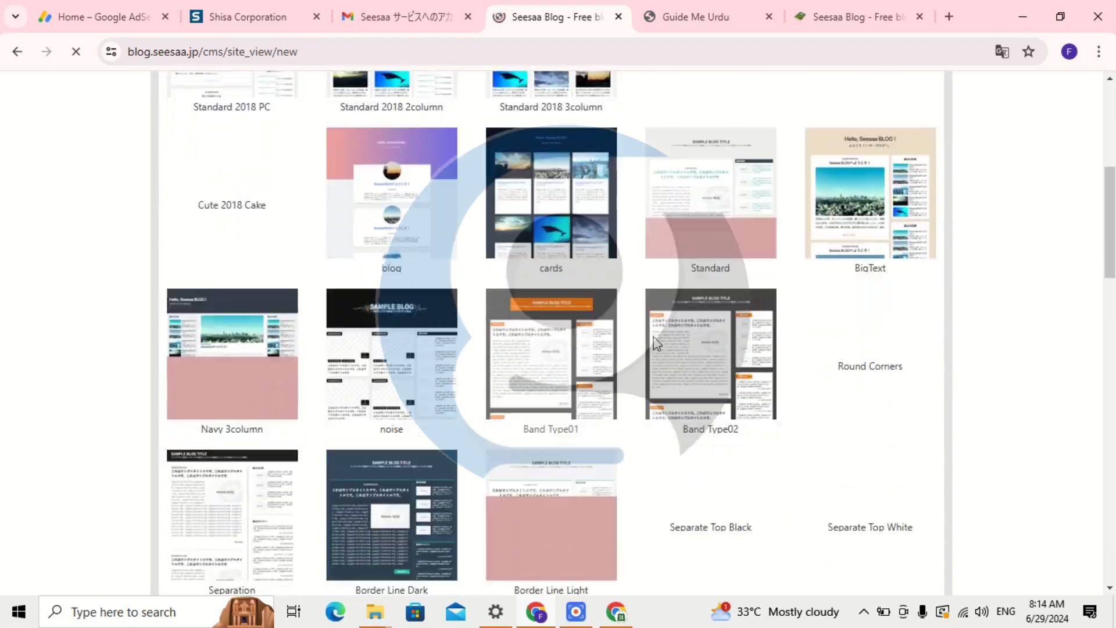
{"action": "scroll", "coordinate": [532, 320], "scroll_direction": "down", "scroll_amount": 2}
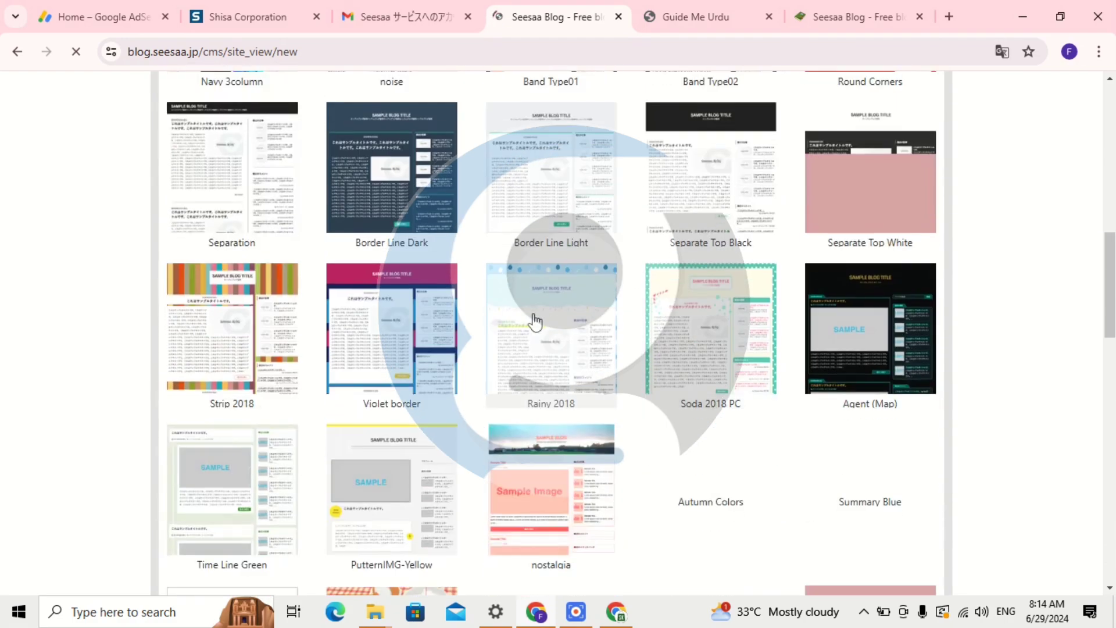
{"action": "scroll", "coordinate": [522, 344], "scroll_direction": "down", "scroll_amount": 4}
{"action": "scroll", "coordinate": [536, 356], "scroll_direction": "down", "scroll_amount": 2}
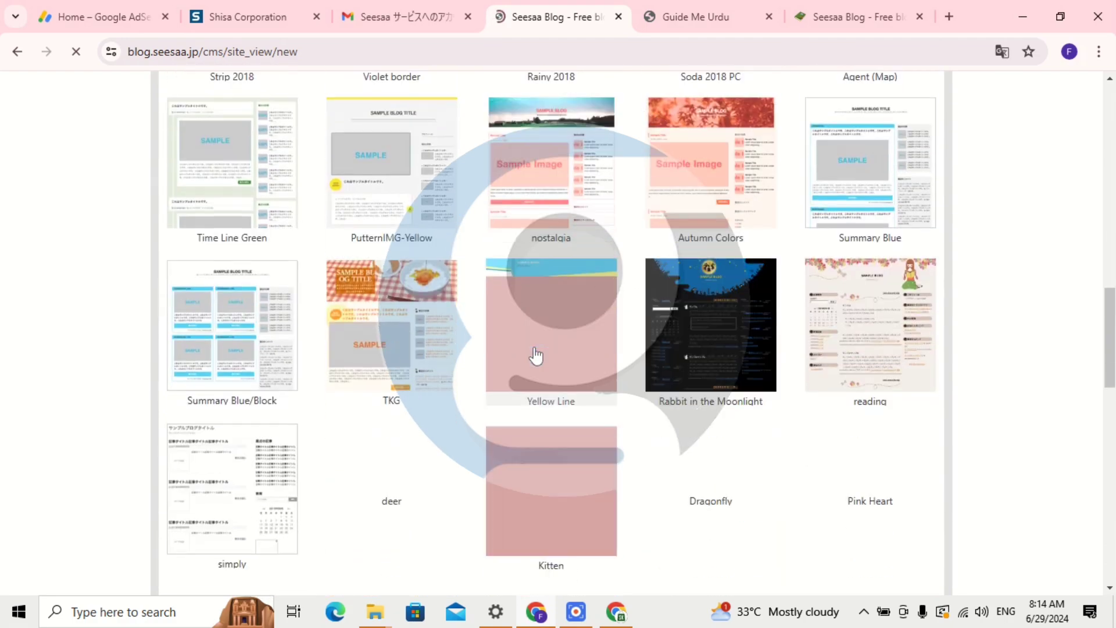
{"action": "scroll", "coordinate": [536, 356], "scroll_direction": "down", "scroll_amount": 5}
{"action": "scroll", "coordinate": [536, 355], "scroll_direction": "down", "scroll_amount": 3}
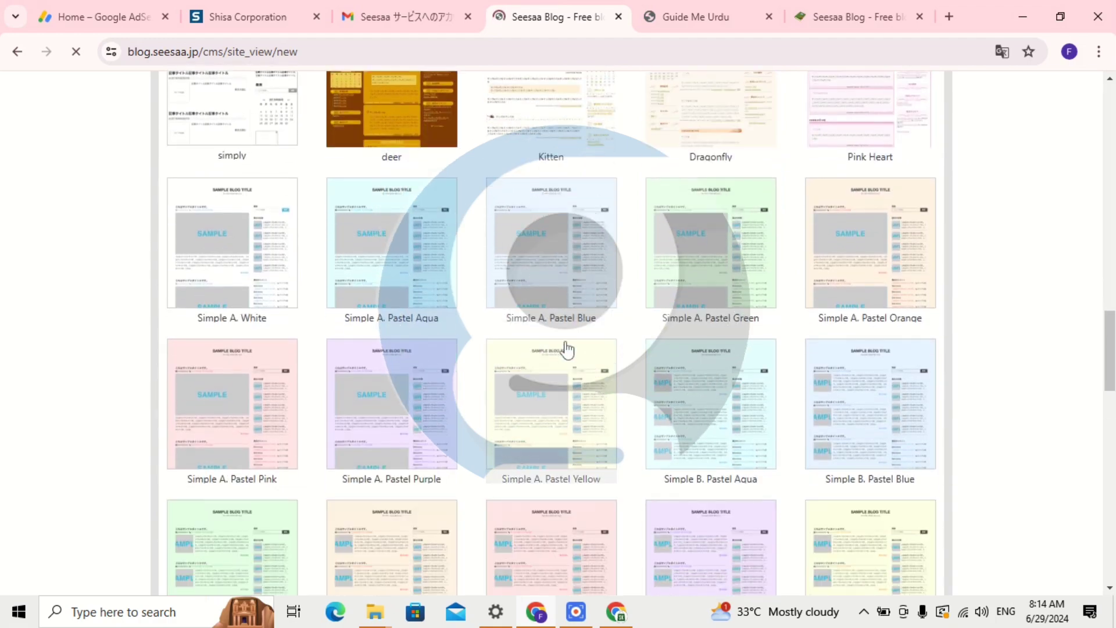
{"action": "scroll", "coordinate": [633, 344], "scroll_direction": "down", "scroll_amount": 5}
{"action": "scroll", "coordinate": [633, 347], "scroll_direction": "down", "scroll_amount": 15}
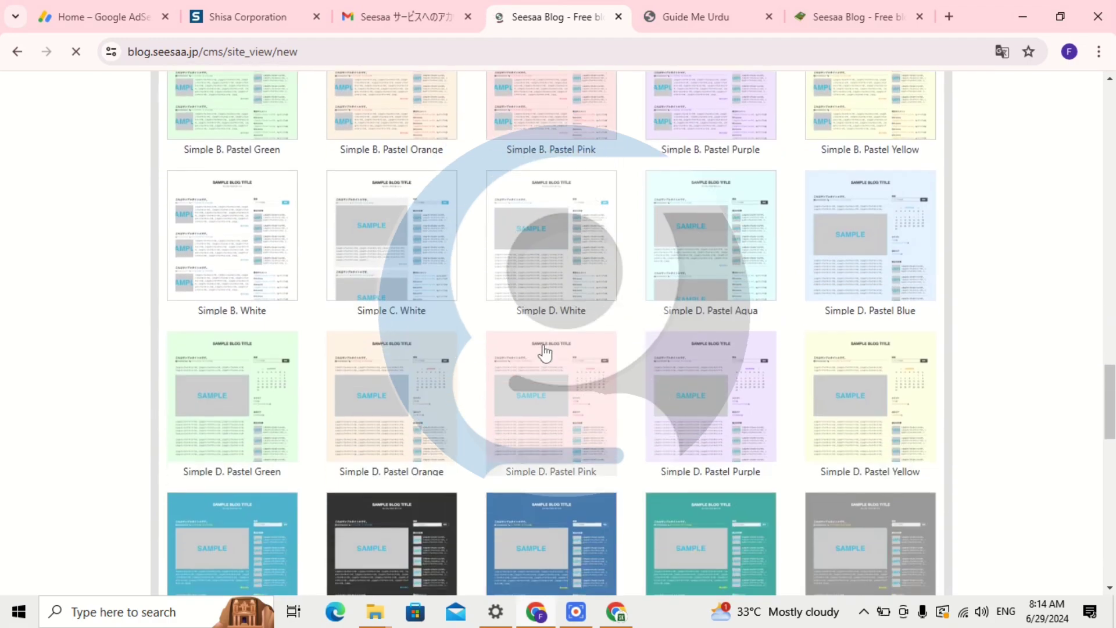
{"action": "scroll", "coordinate": [584, 363], "scroll_direction": "up", "scroll_amount": 20}
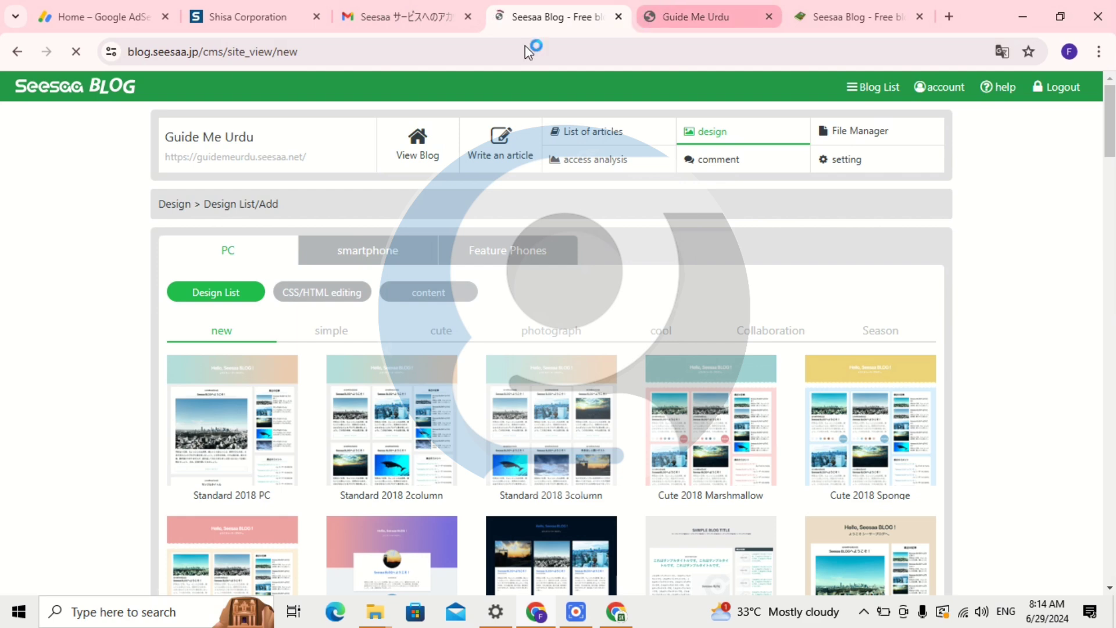
Open guidemeurdu.seesaa.net in a new tab, copy its address, and go back to AdSense.
{"action": "left_click", "coordinate": [225, 166]}
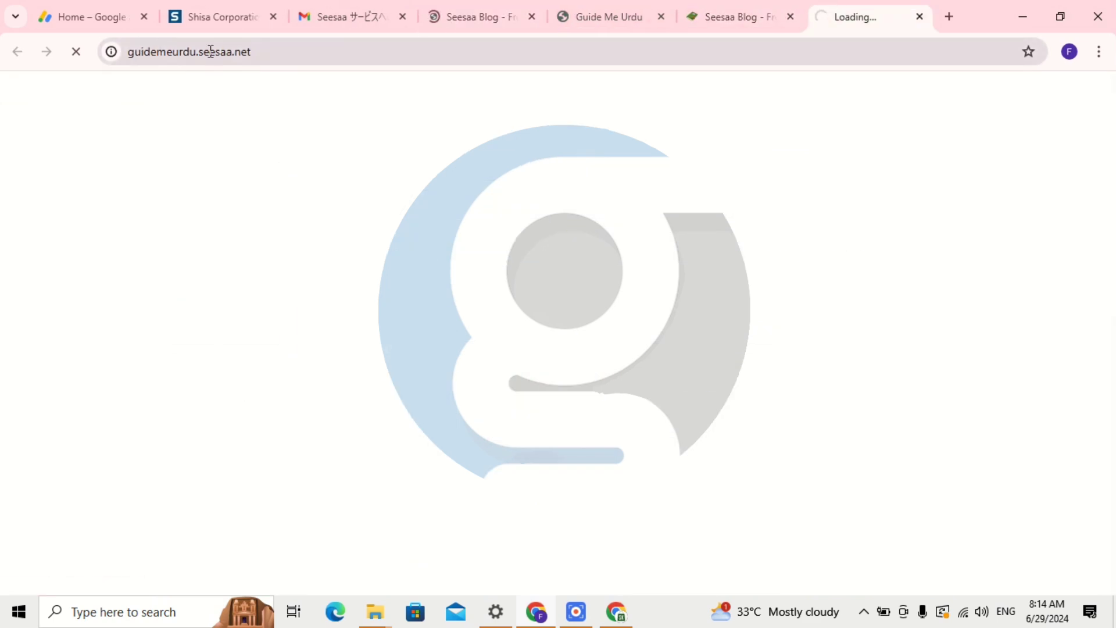
{"action": "triple_click", "coordinate": [211, 51]}
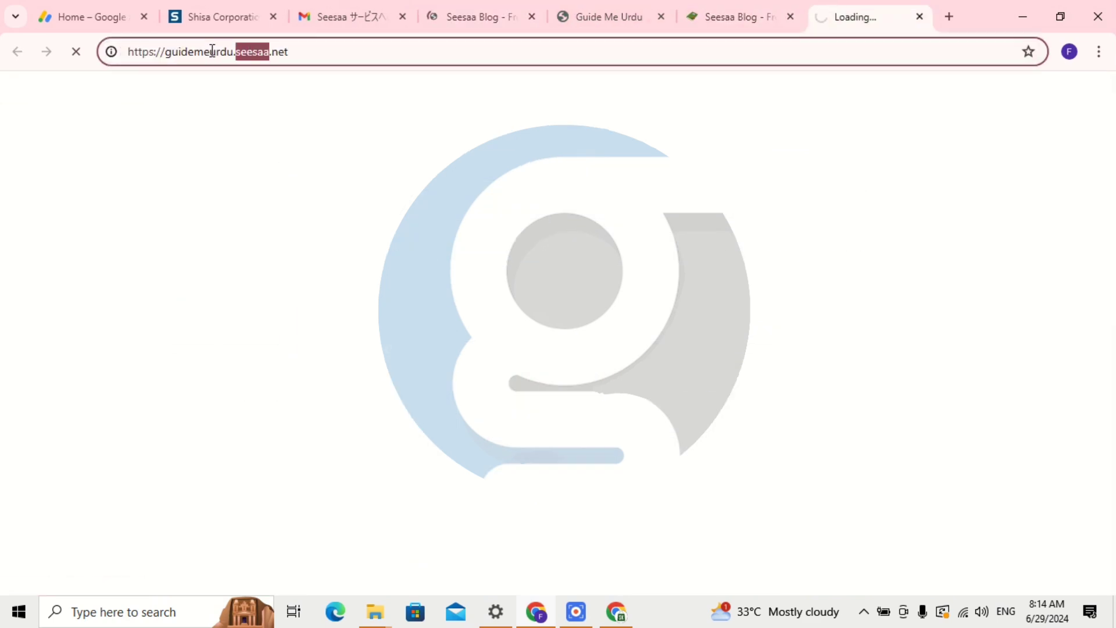
{"action": "right_click", "coordinate": [209, 51]}
{"action": "left_click", "coordinate": [259, 171]}
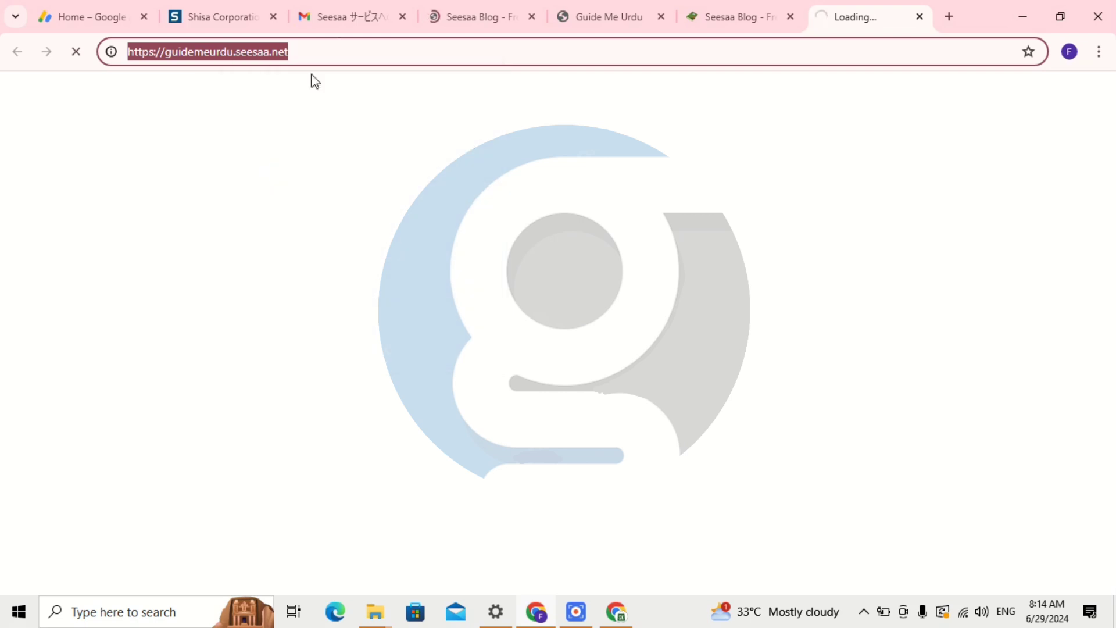
{"action": "left_click", "coordinate": [134, 13]}
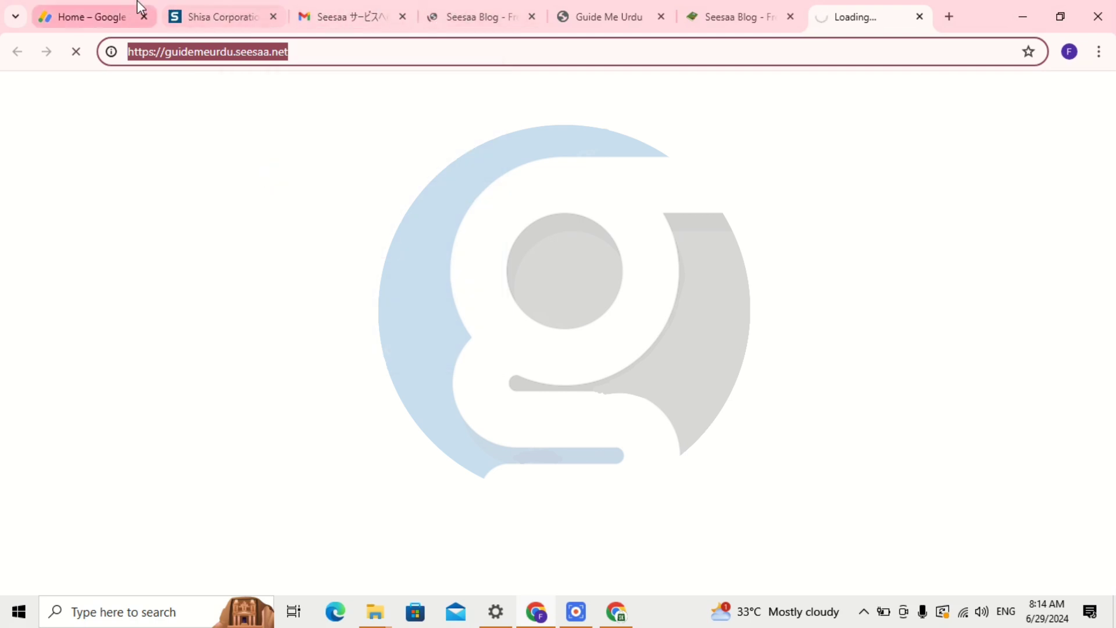
Add guidemeurdu.seesaa.net as an AdSense site and open its setup page with Let's go.
{"action": "left_click", "coordinate": [686, 321]}
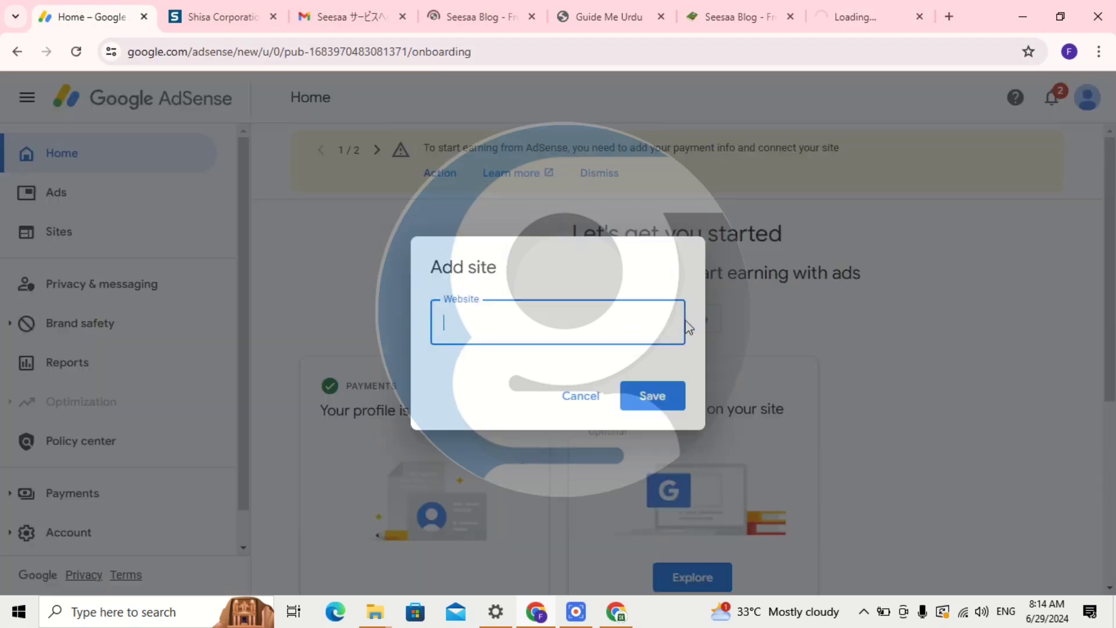
{"action": "key", "text": "ctrl+v"}
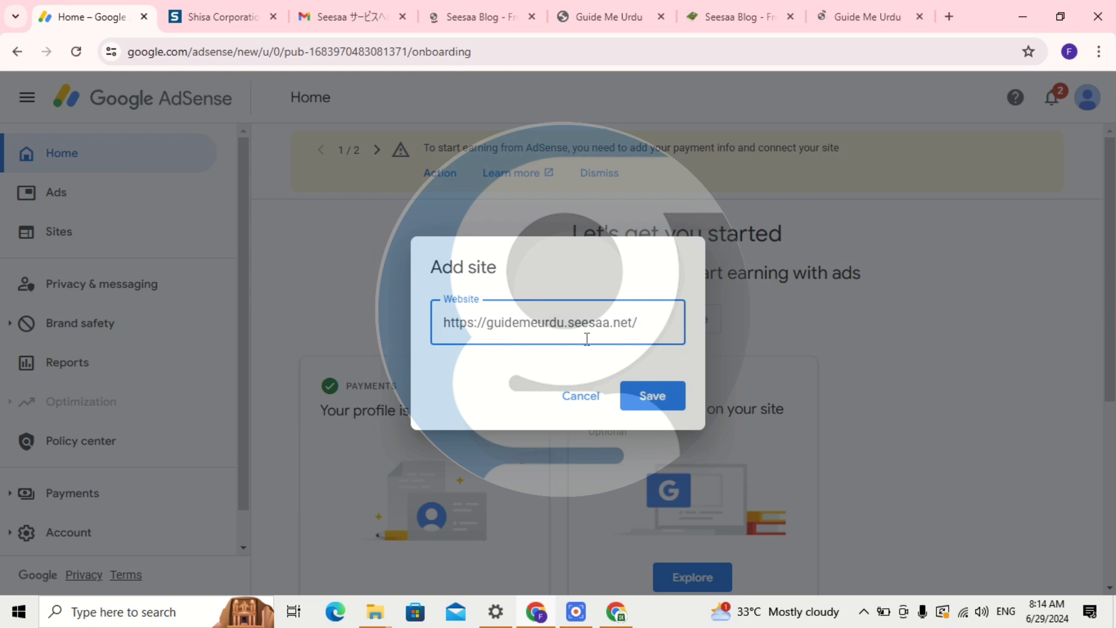
{"action": "left_click", "coordinate": [649, 404]}
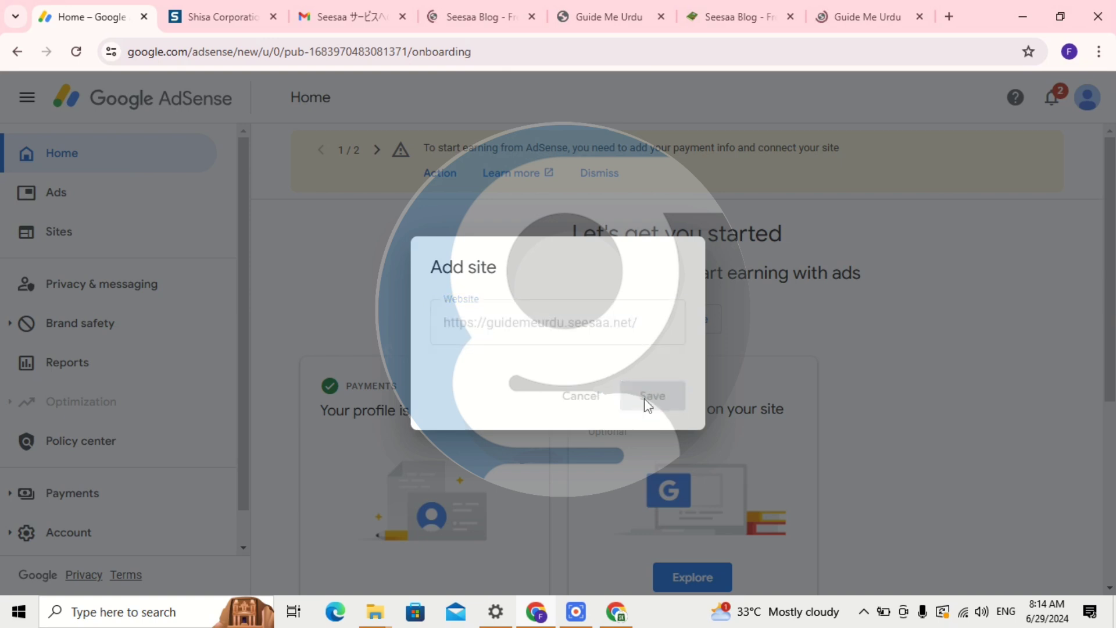
{"action": "scroll", "coordinate": [721, 344], "scroll_direction": "down", "scroll_amount": 2}
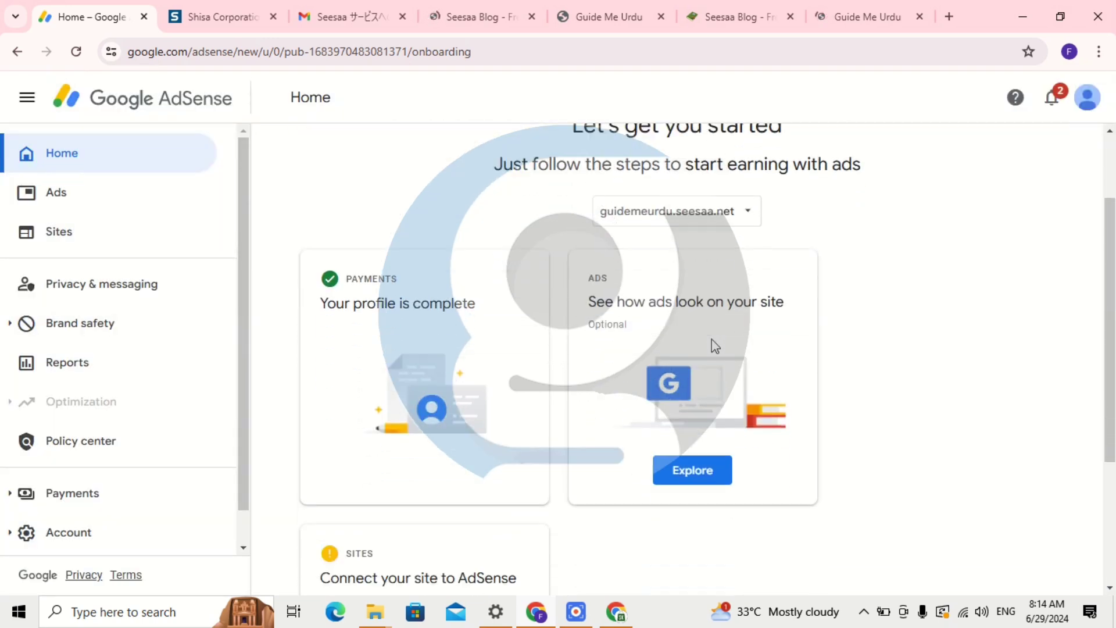
{"action": "scroll", "coordinate": [698, 349], "scroll_direction": "down", "scroll_amount": 4}
{"action": "left_click", "coordinate": [410, 542]}
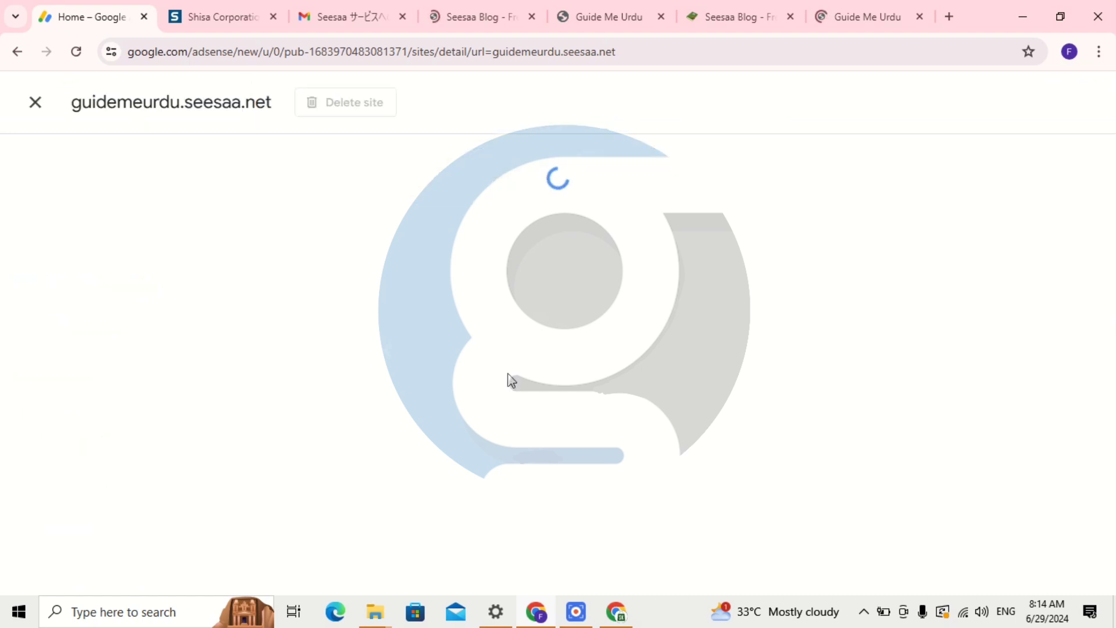
Copy the AdSense code snippet under Verify site ownership for guidemeurdu.seesaa.net.
{"action": "scroll", "coordinate": [433, 381], "scroll_direction": "down", "scroll_amount": 3}
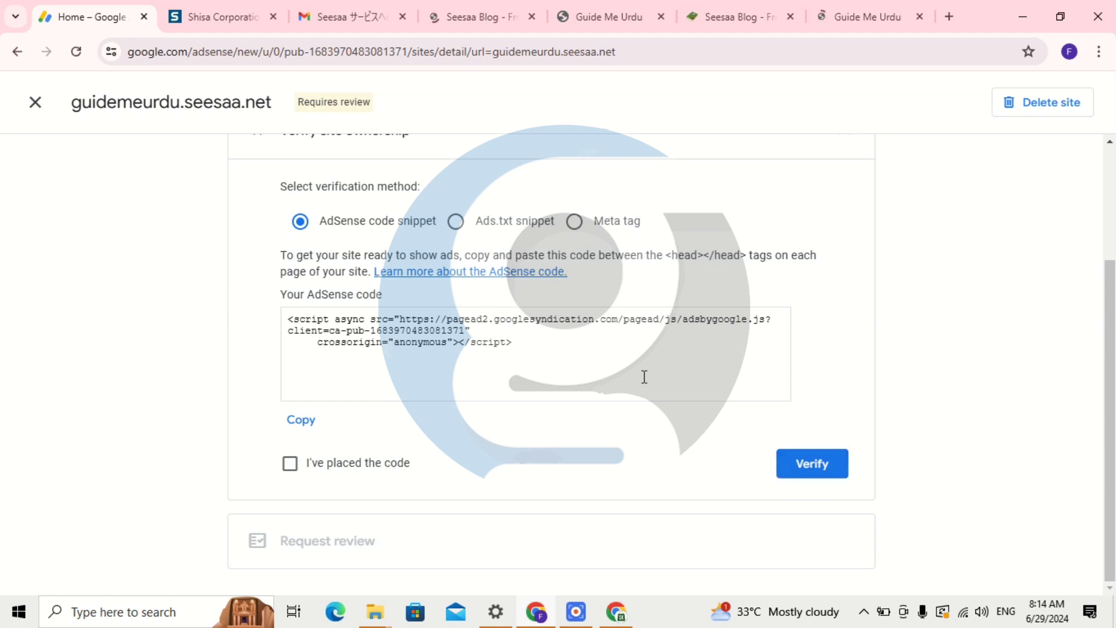
{"action": "left_click", "coordinate": [301, 421]}
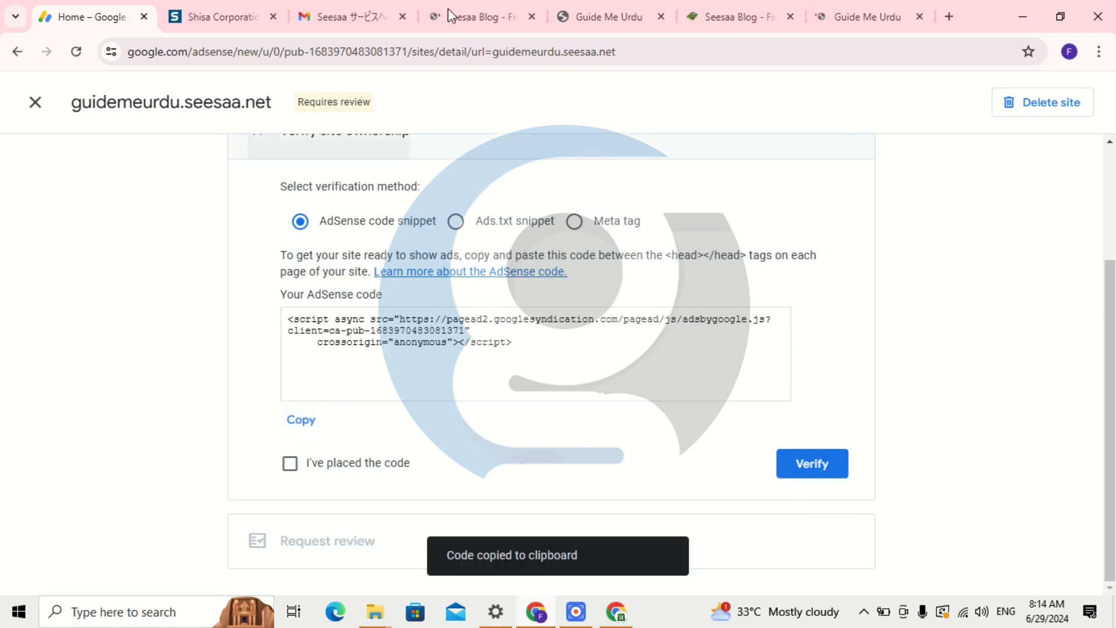
{"action": "left_click", "coordinate": [372, 8]}
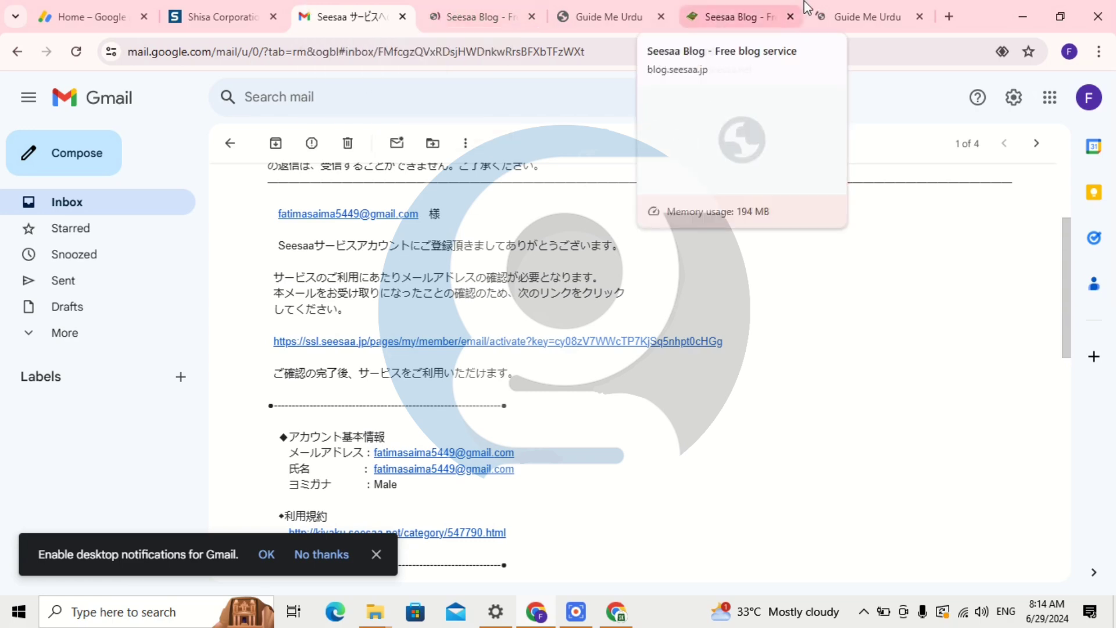
Go through the Guide Me Urdu and Seesaa tabs to reach the Design List/Add page.
{"action": "left_click", "coordinate": [651, 2]}
{"action": "left_click", "coordinate": [705, 14]}
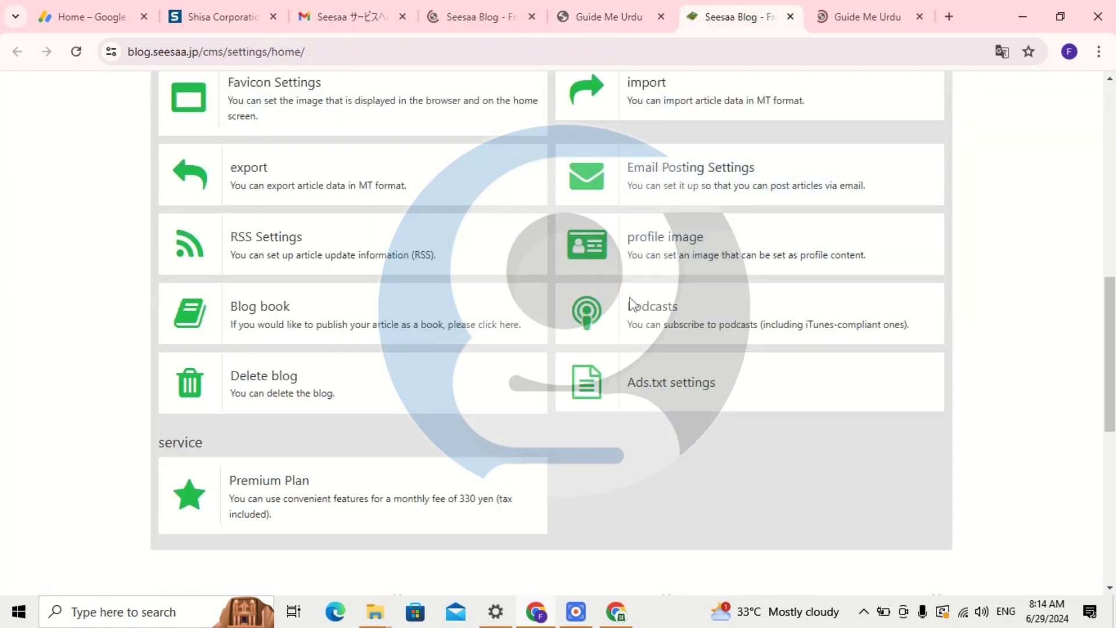
{"action": "left_click", "coordinate": [465, 8]}
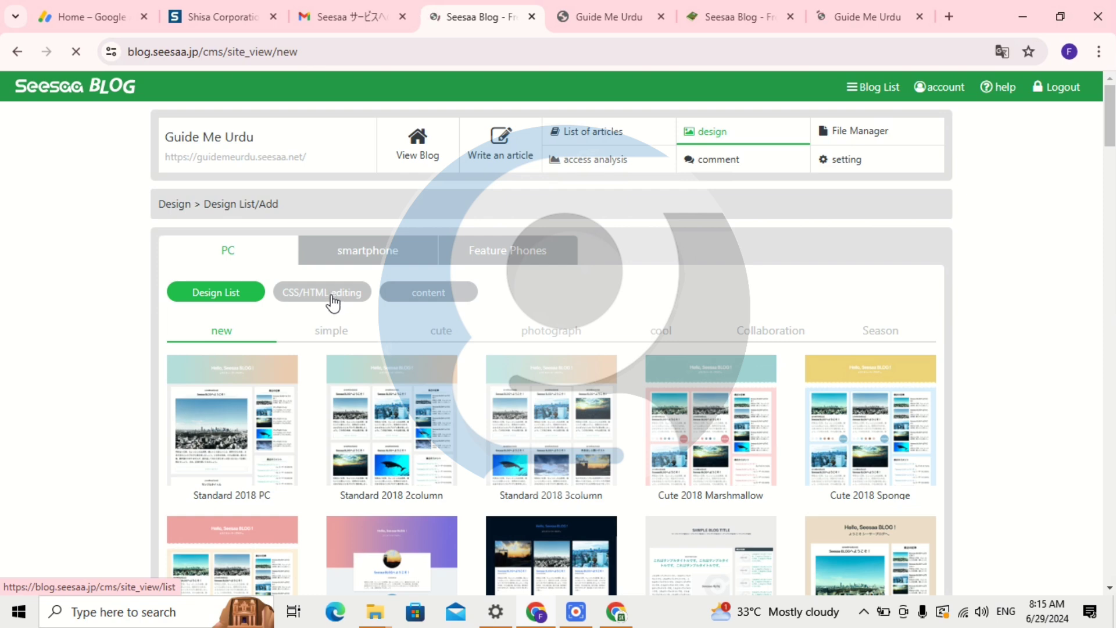
Open the Standard_2018_PC design from the CSS/HTML editing list and browse its code.
{"action": "left_click", "coordinate": [331, 297]}
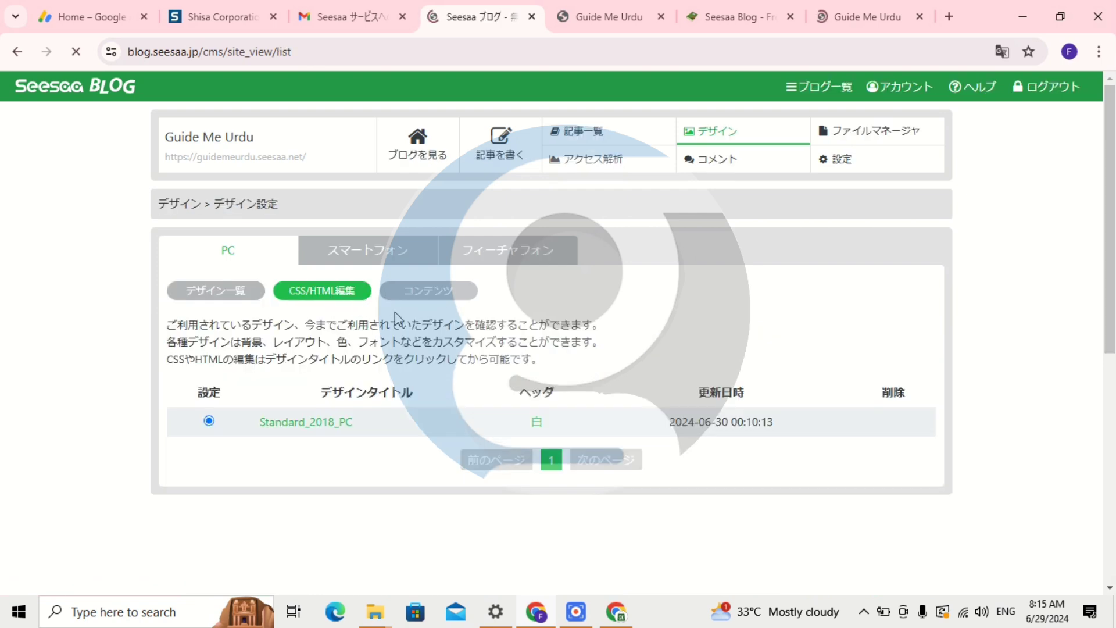
{"action": "scroll", "coordinate": [487, 369], "scroll_direction": "up", "scroll_amount": 2}
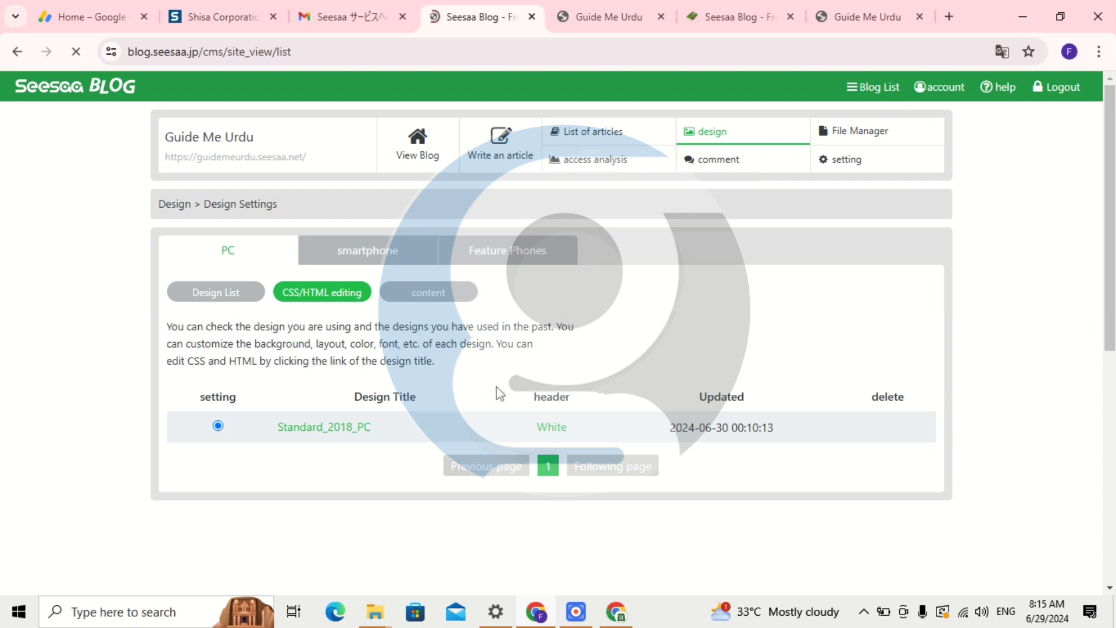
{"action": "left_click", "coordinate": [337, 427]}
{"action": "scroll", "coordinate": [343, 442], "scroll_direction": "down", "scroll_amount": 1}
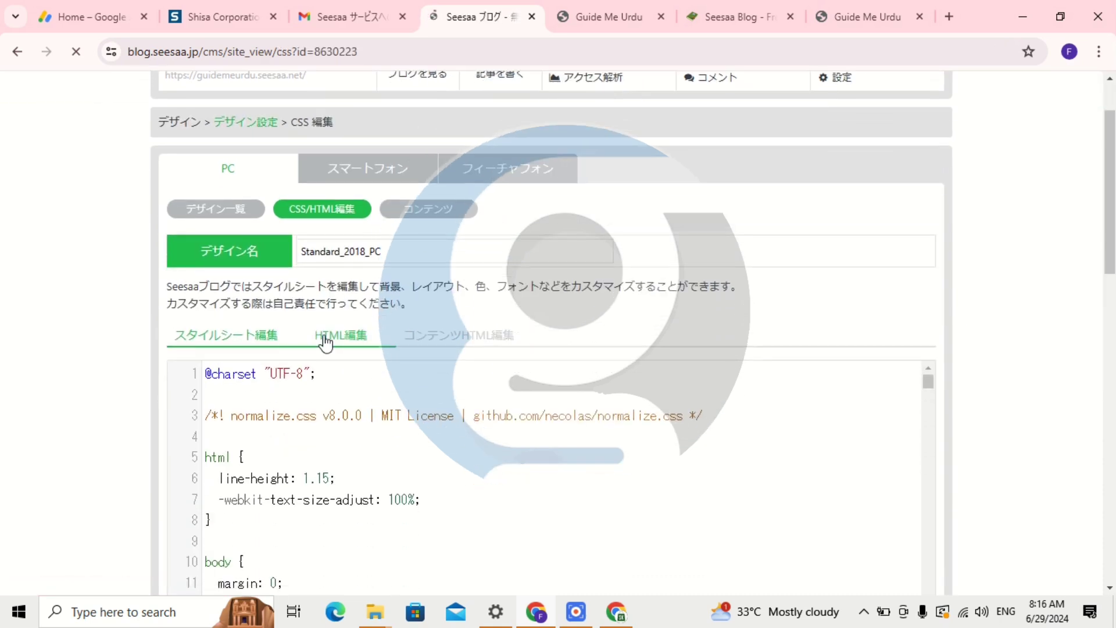
{"action": "scroll", "coordinate": [582, 438], "scroll_direction": "up", "scroll_amount": 1}
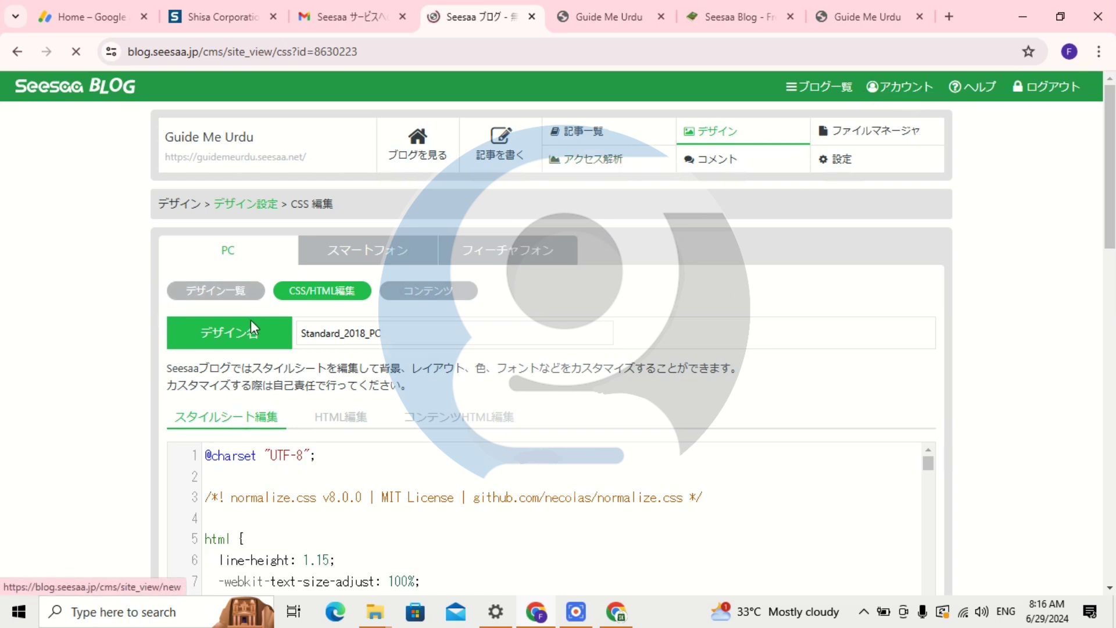
{"action": "scroll", "coordinate": [372, 323], "scroll_direction": "down", "scroll_amount": 1}
{"action": "scroll", "coordinate": [381, 323], "scroll_direction": "up", "scroll_amount": 1}
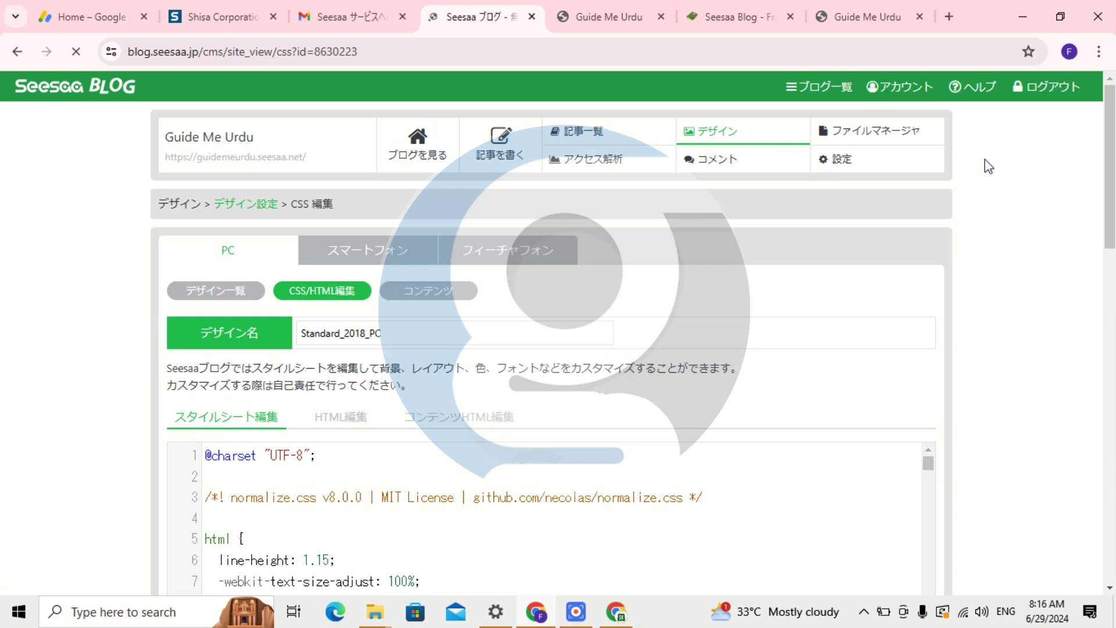
{"action": "scroll", "coordinate": [506, 224], "scroll_direction": "down", "scroll_amount": 3}
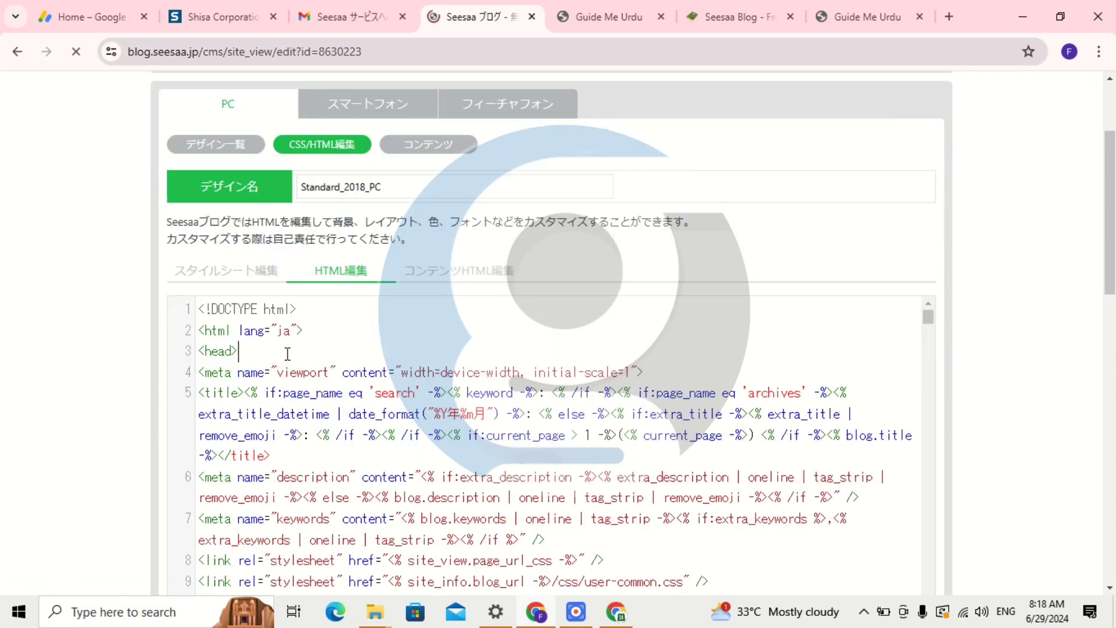
Paste the AdSense script on a new line after <head> and save the Standard_2018_PC template.
{"action": "key", "text": "Return"}
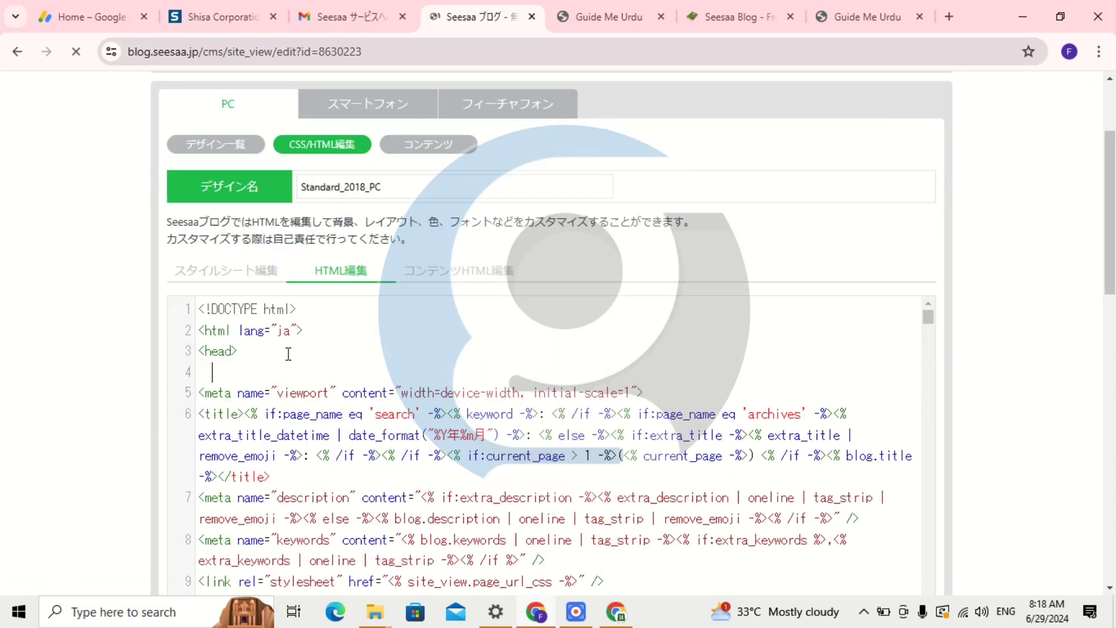
{"action": "key", "text": "ctrl+v"}
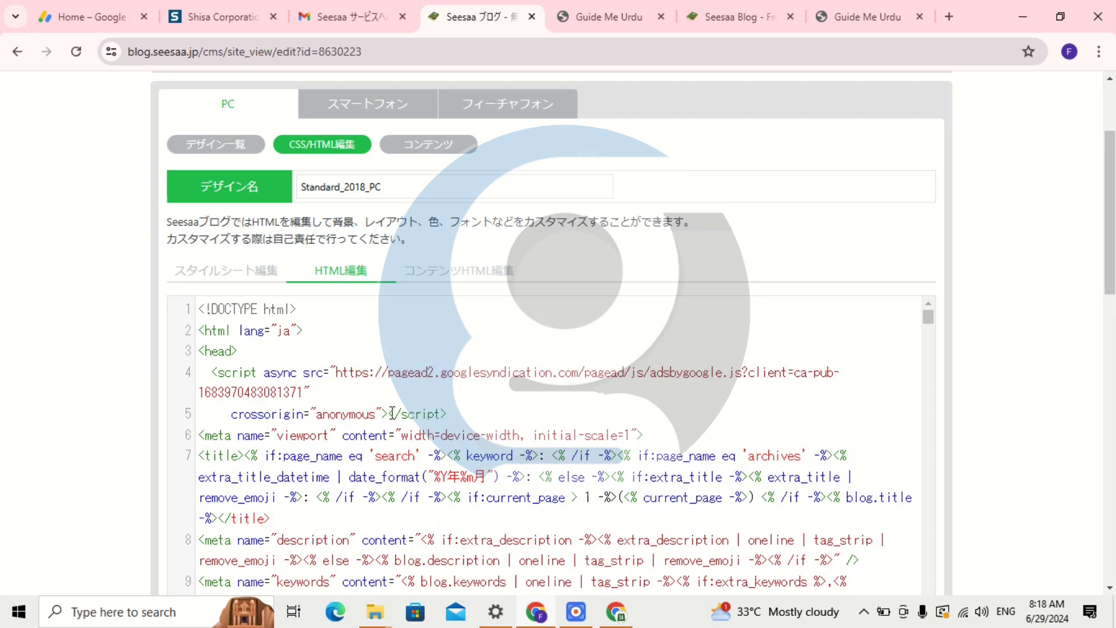
{"action": "left_click_drag", "start_coordinate": [1109, 257], "coordinate": [1100, 468]}
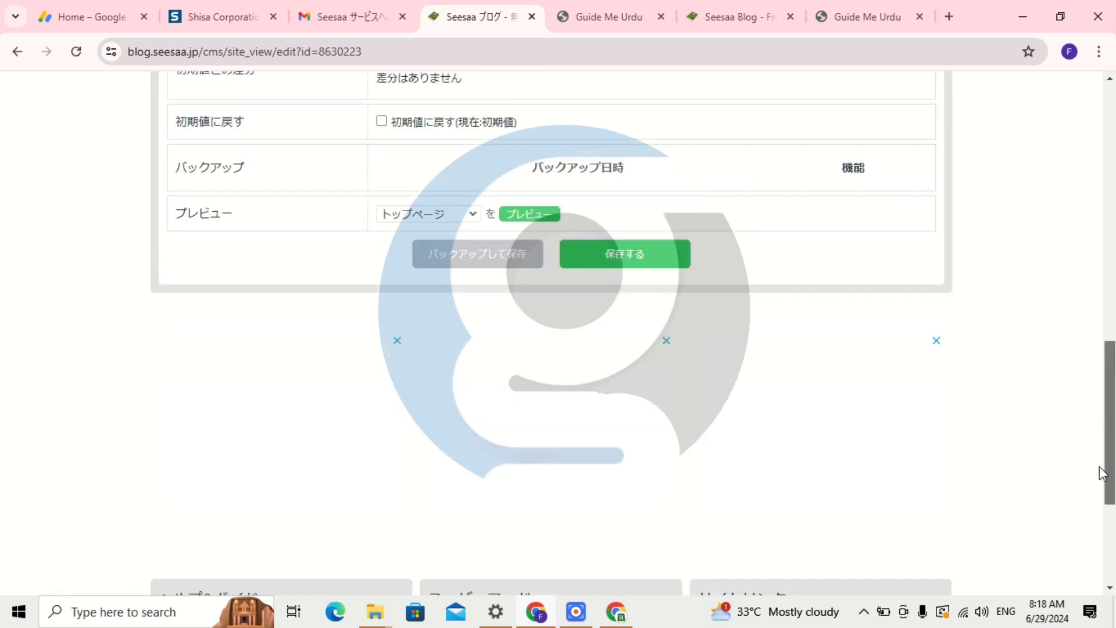
{"action": "left_click", "coordinate": [611, 261]}
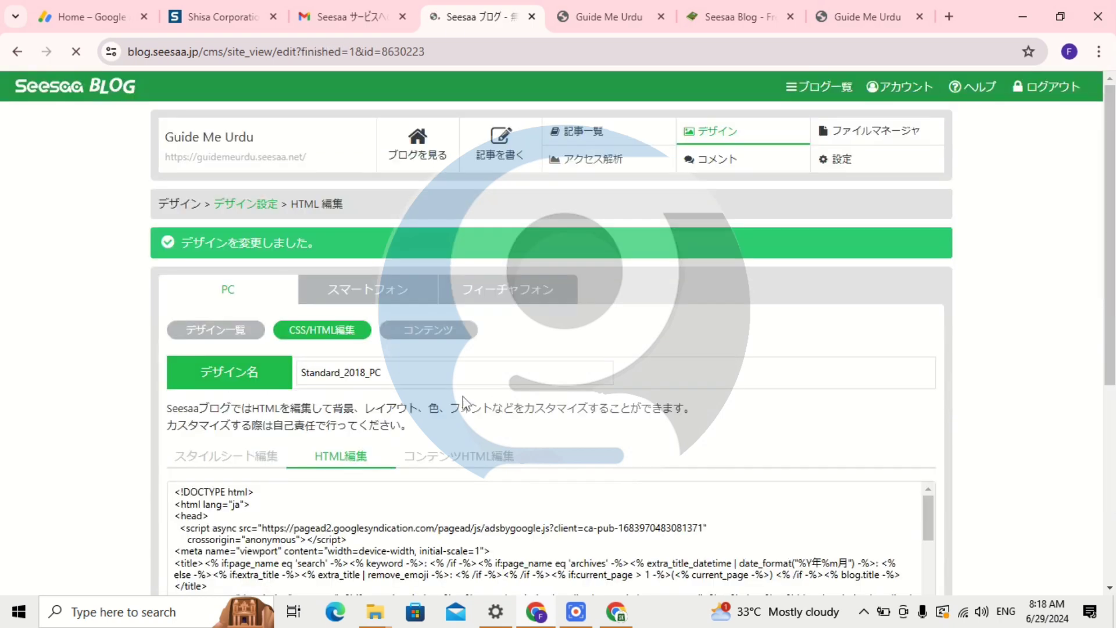
Translate the Seesaa design-saved page into English with Chrome's translation.
{"action": "left_click", "coordinate": [1099, 51]}
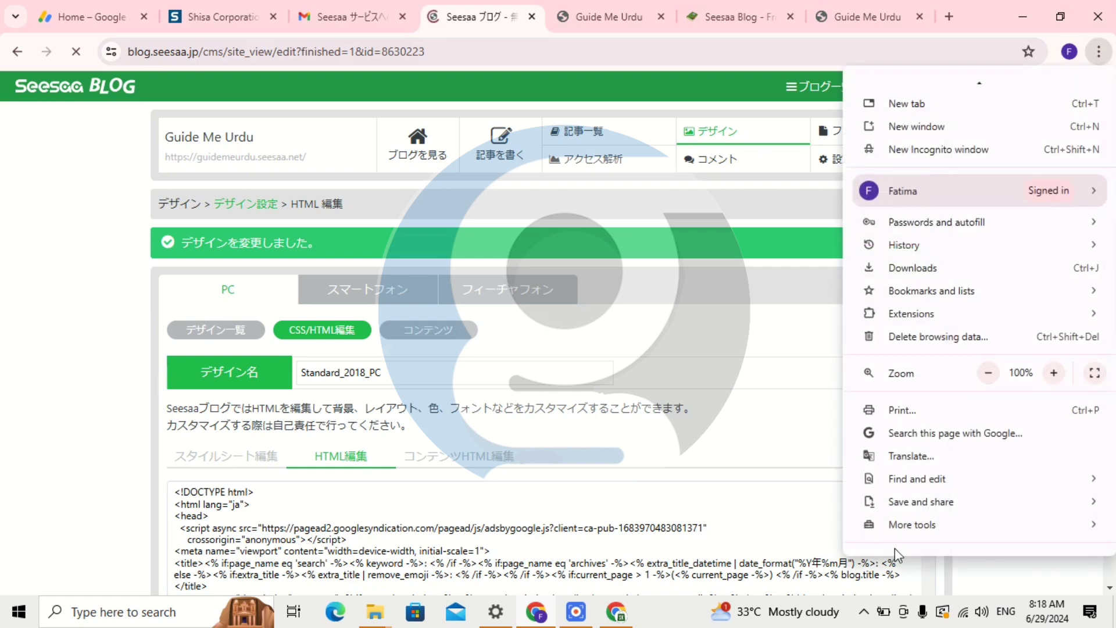
{"action": "left_click", "coordinate": [927, 458]}
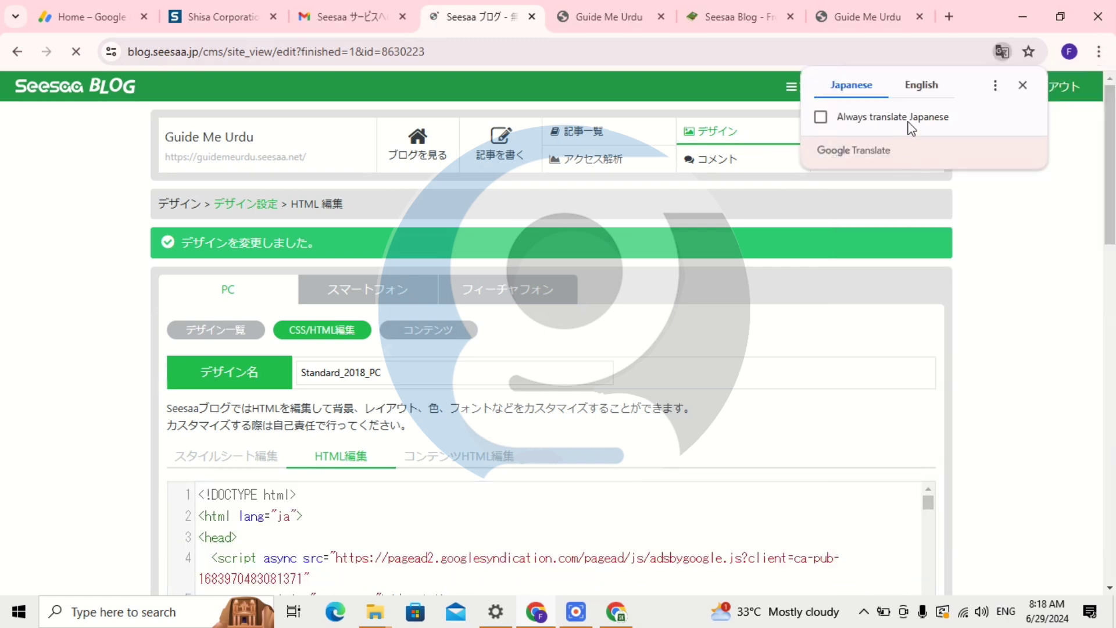
{"action": "left_click", "coordinate": [936, 87]}
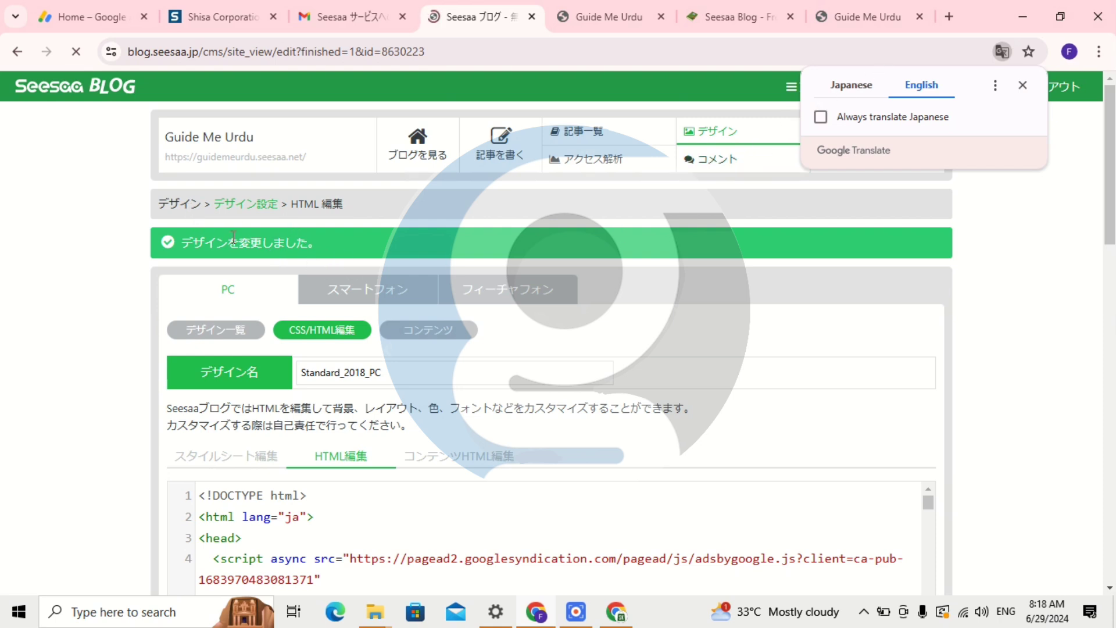
{"action": "left_click_drag", "start_coordinate": [234, 237], "coordinate": [342, 245]}
{"action": "left_click", "coordinate": [348, 231]}
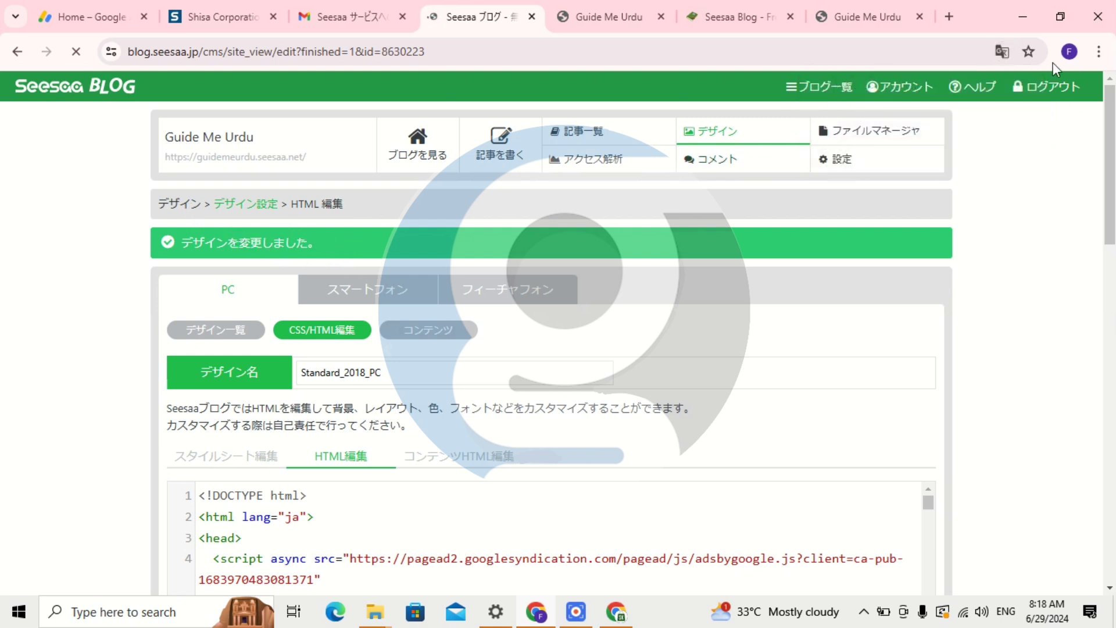
{"action": "left_click", "coordinate": [1003, 51]}
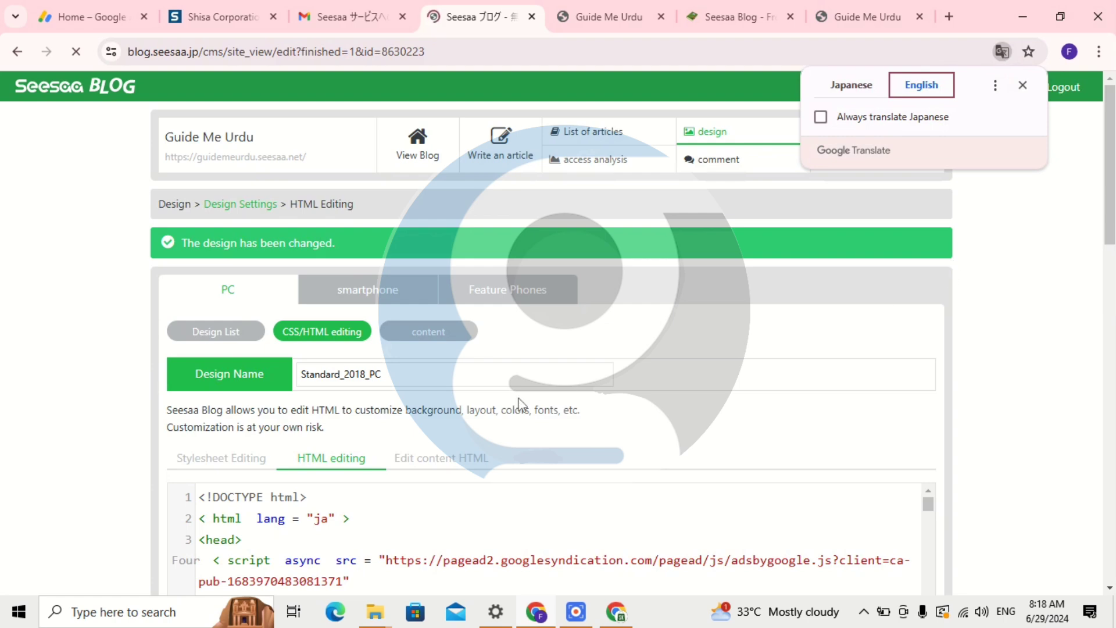
{"action": "left_click", "coordinate": [530, 325]}
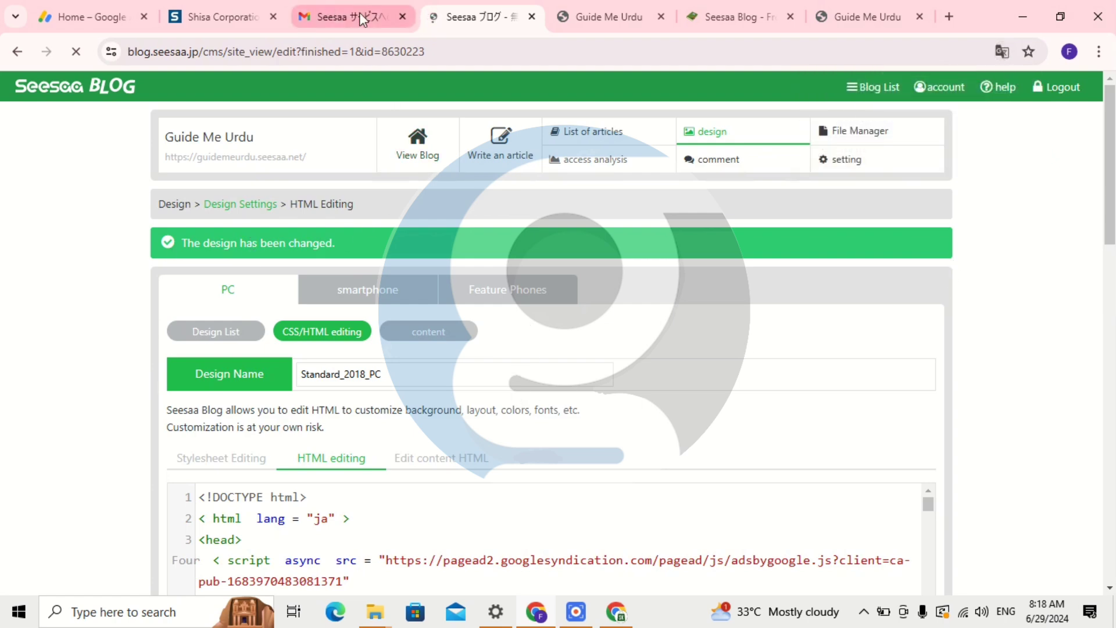
Copy the Ads.txt snippet from AdSense site verification and return to Seesaa.
{"action": "left_click", "coordinate": [140, 7]}
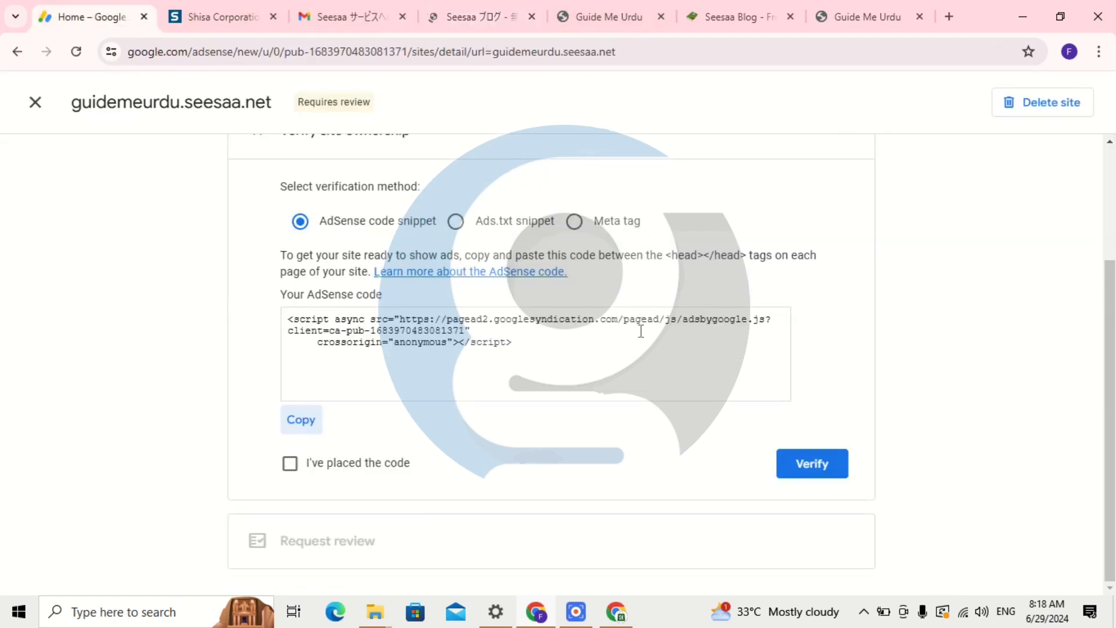
{"action": "left_click", "coordinate": [526, 221]}
{"action": "left_click", "coordinate": [778, 415]}
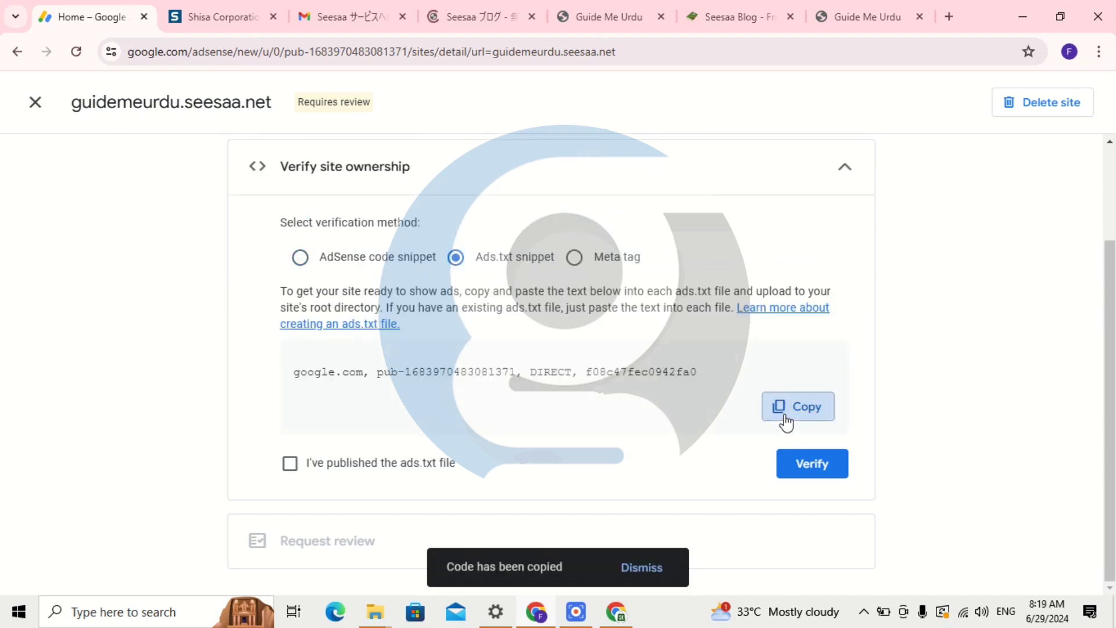
{"action": "left_click", "coordinate": [441, 5]}
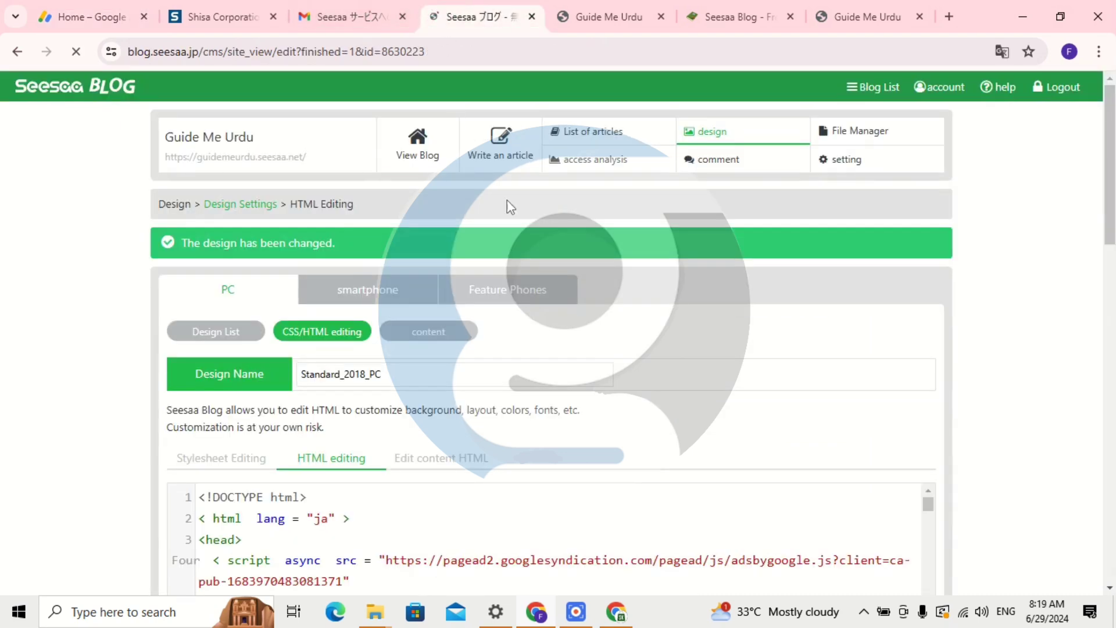
Open the blog's Ads.txt settings page and translate it into English.
{"action": "left_click", "coordinate": [854, 164]}
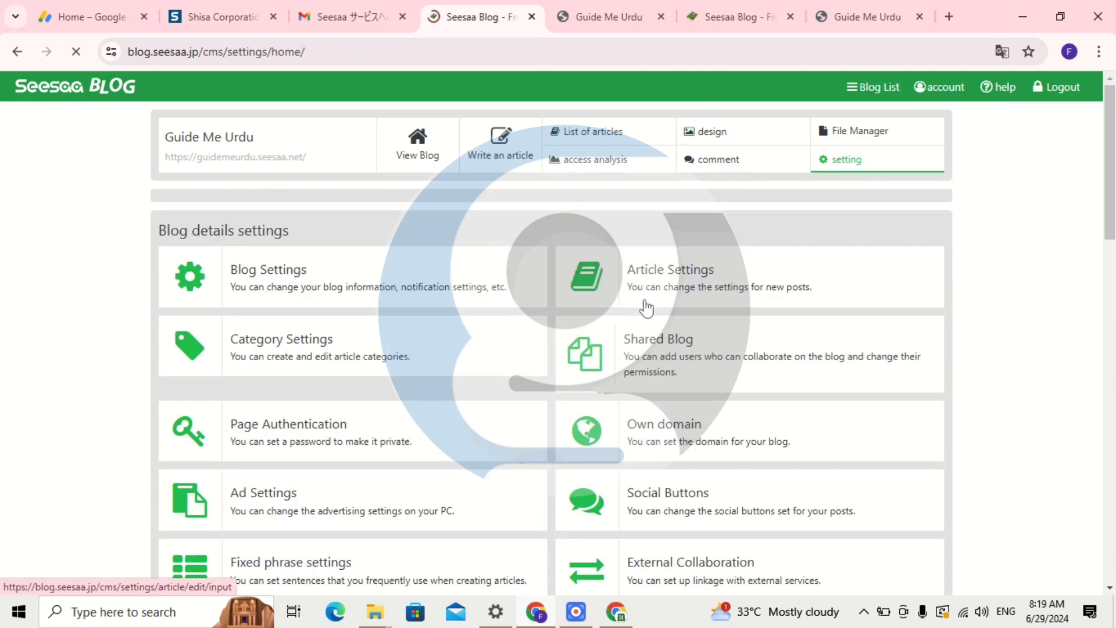
{"action": "scroll", "coordinate": [644, 308], "scroll_direction": "down", "scroll_amount": 9}
{"action": "scroll", "coordinate": [632, 368], "scroll_direction": "down", "scroll_amount": 3}
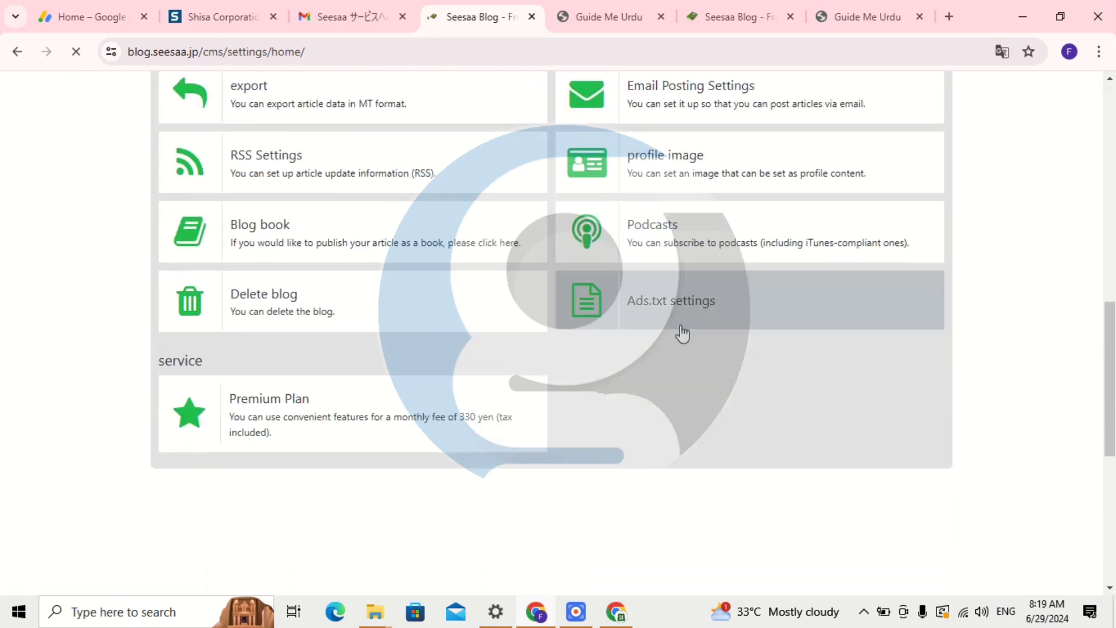
{"action": "left_click", "coordinate": [681, 311]}
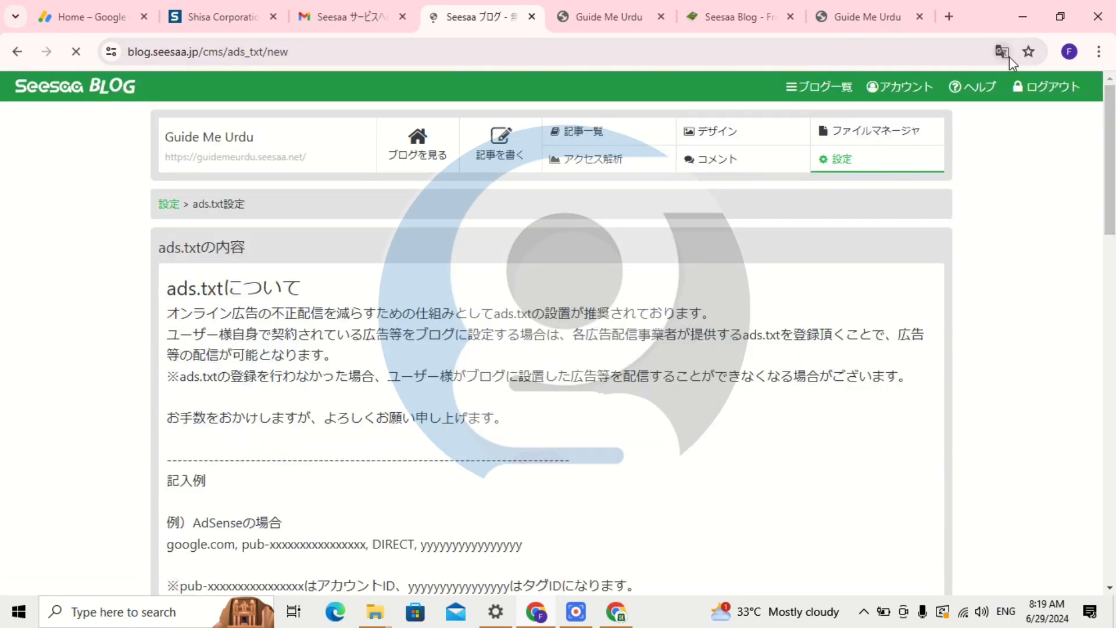
{"action": "left_click", "coordinate": [1006, 54]}
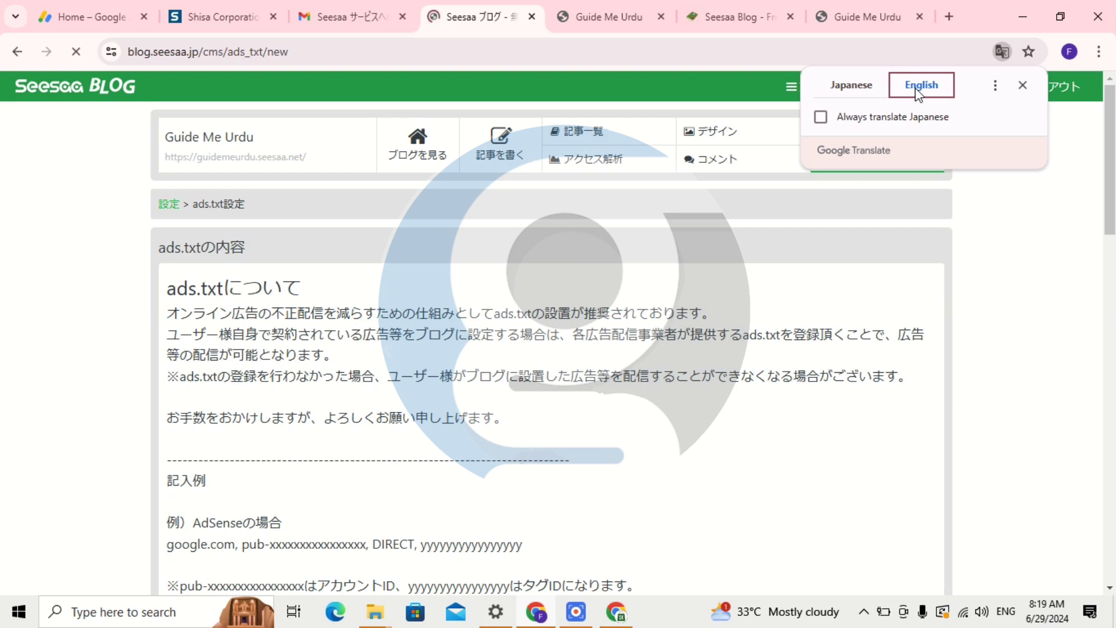
{"action": "left_click", "coordinate": [1014, 291]}
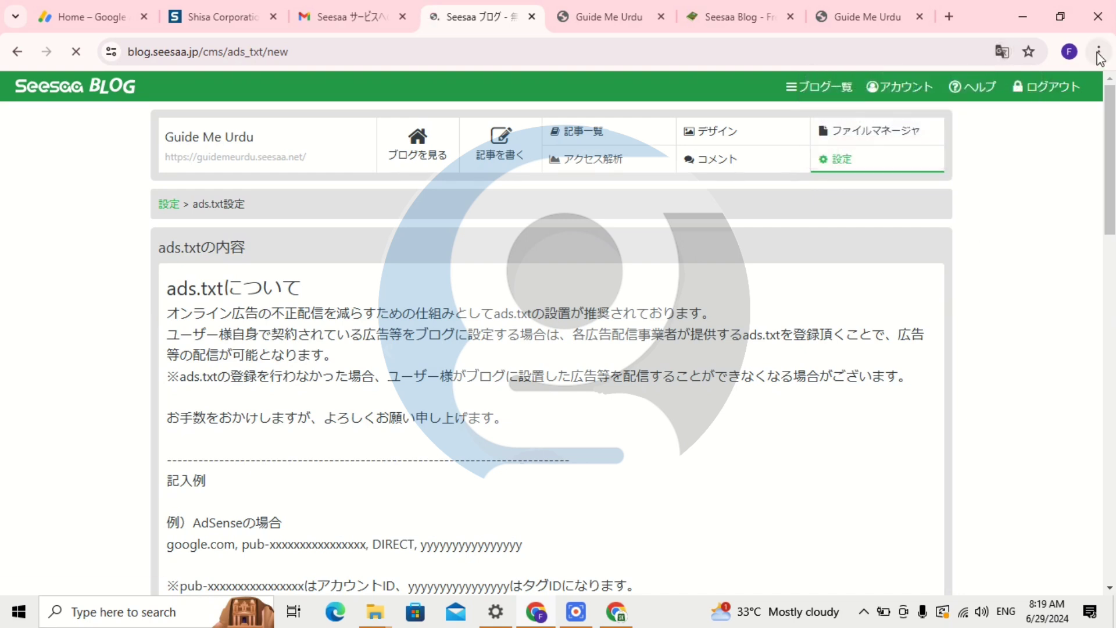
{"action": "left_click", "coordinate": [1099, 51]}
{"action": "left_click", "coordinate": [918, 441]}
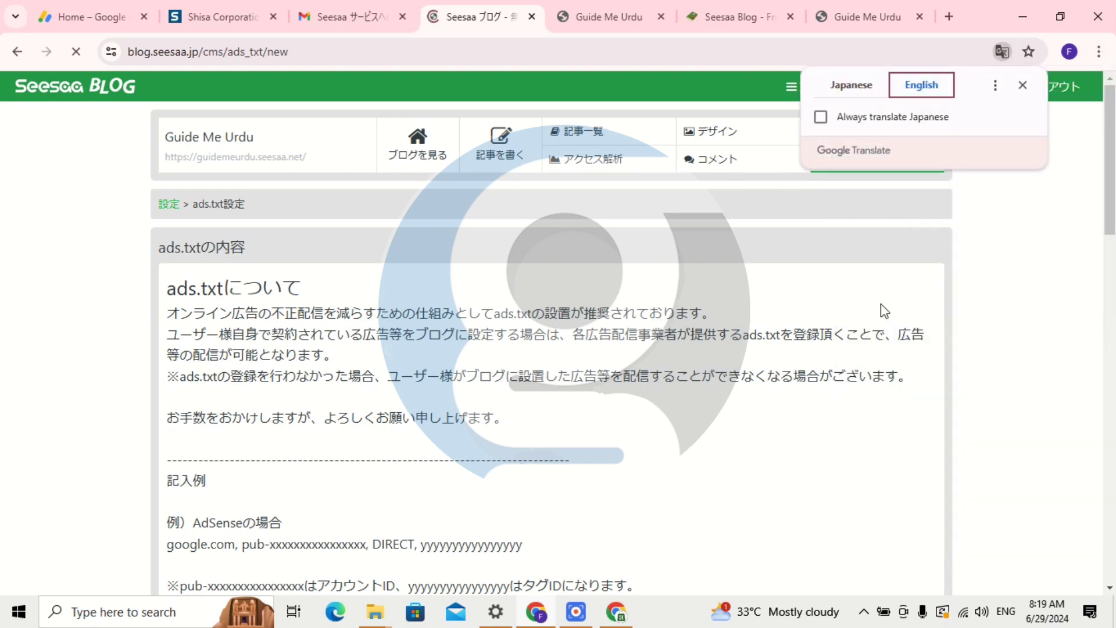
{"action": "left_click", "coordinate": [992, 235]}
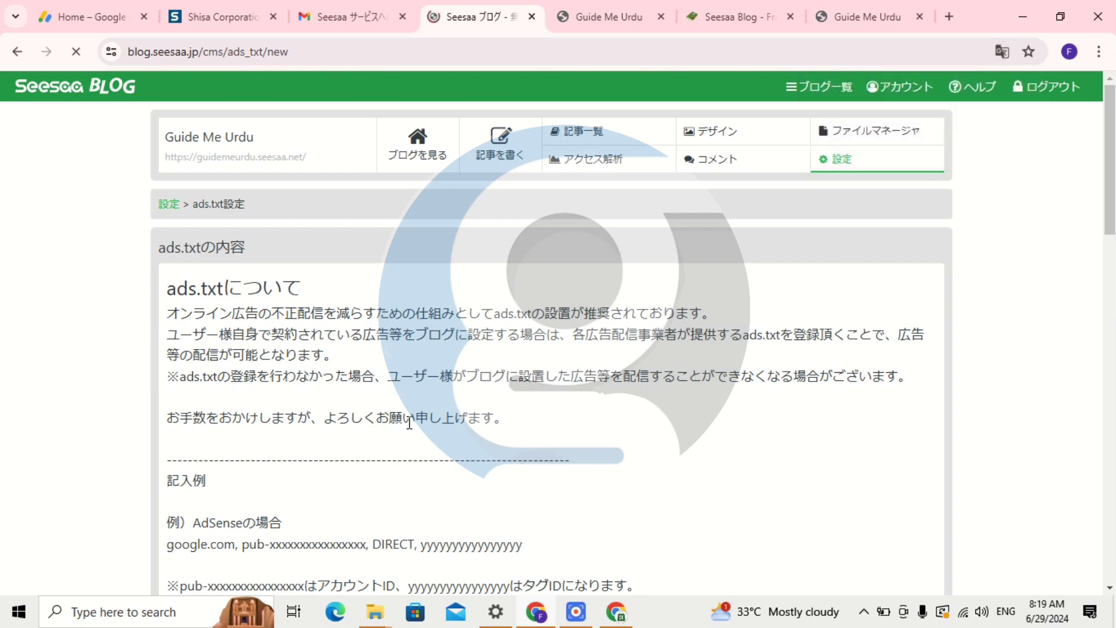
Paste the AdSense google.com DIRECT line into the ads.txt box and save it.
{"action": "scroll", "coordinate": [409, 422], "scroll_direction": "down", "scroll_amount": 15}
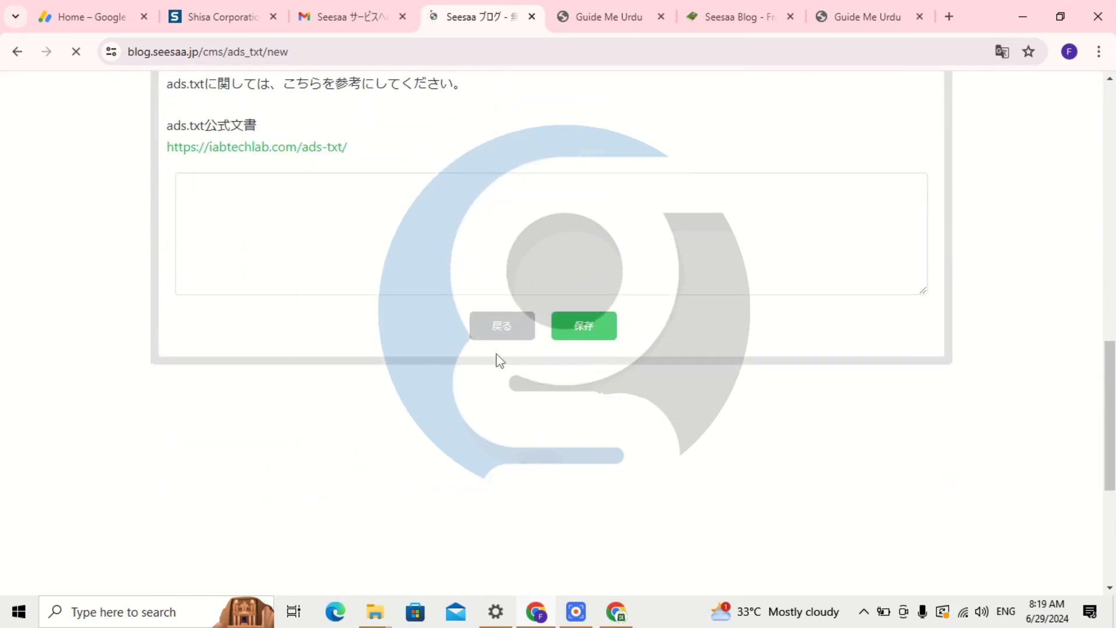
{"action": "left_click", "coordinate": [254, 189]}
{"action": "right_click", "coordinate": [252, 193]}
{"action": "left_click", "coordinate": [333, 375]}
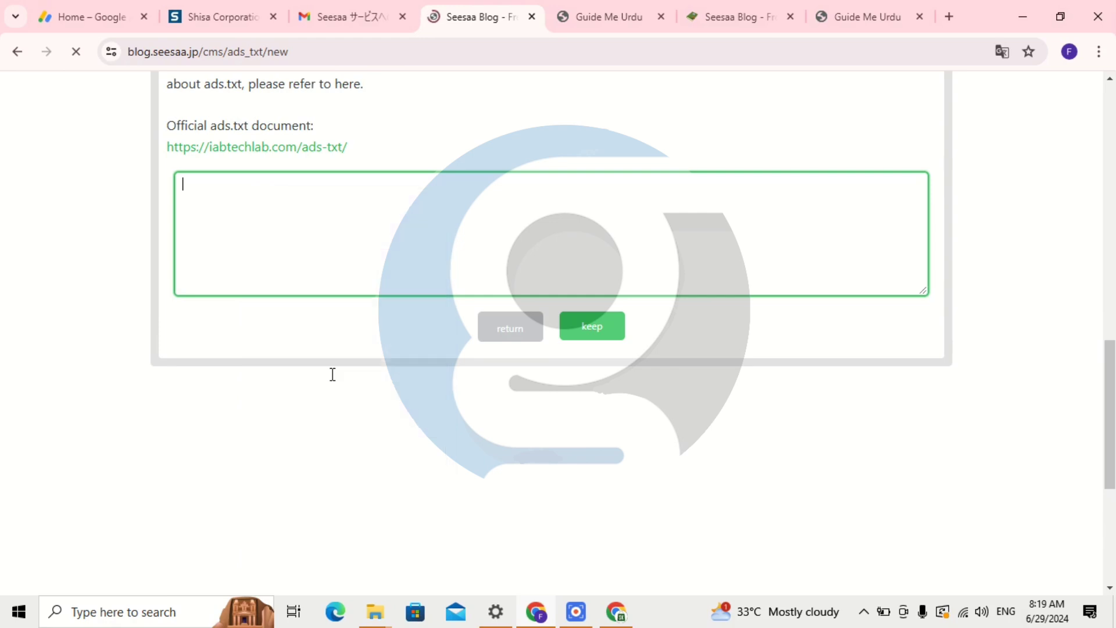
{"action": "left_click", "coordinate": [598, 332]}
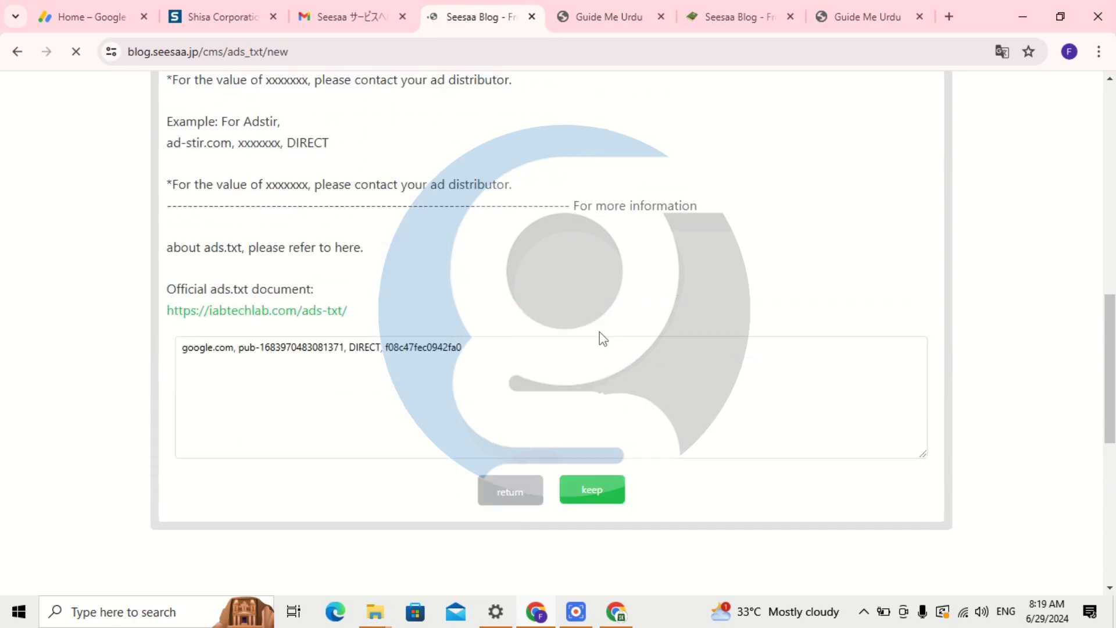
{"action": "scroll", "coordinate": [599, 333], "scroll_direction": "down", "scroll_amount": 3}
{"action": "left_click", "coordinate": [598, 335]}
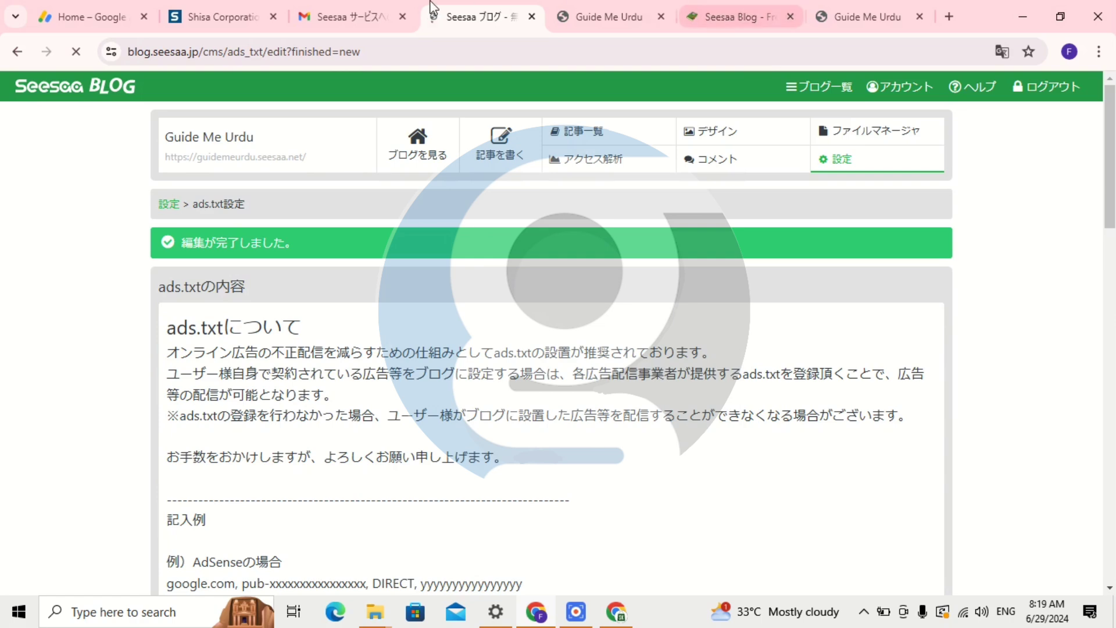
Try verifying the site via the ads.txt method and dismiss the failure message.
{"action": "left_click", "coordinate": [119, 13]}
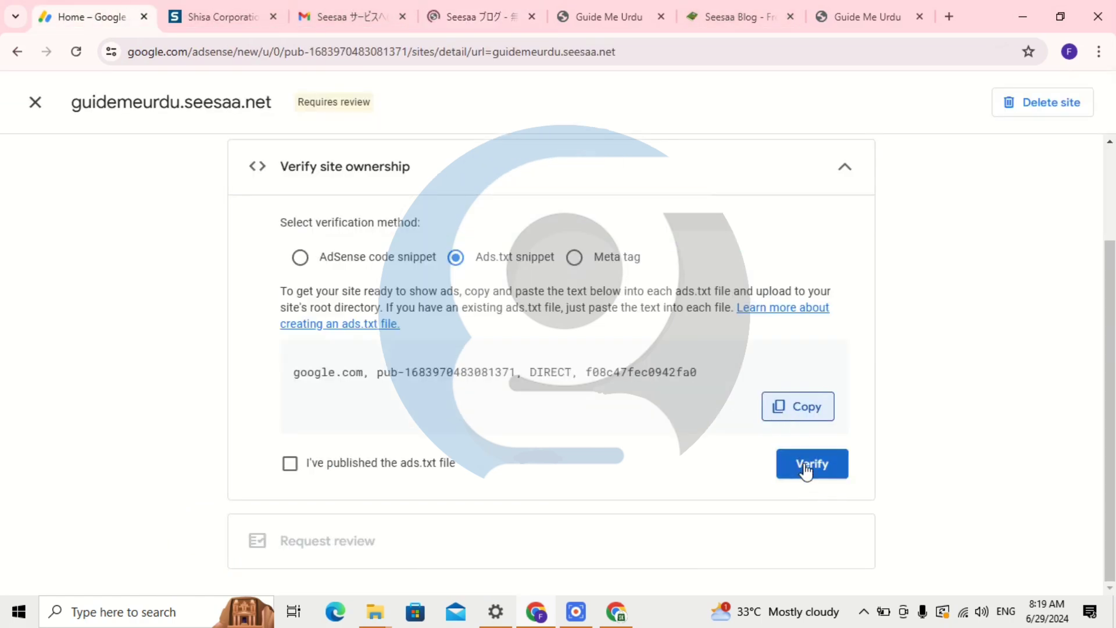
{"action": "left_click", "coordinate": [410, 463]}
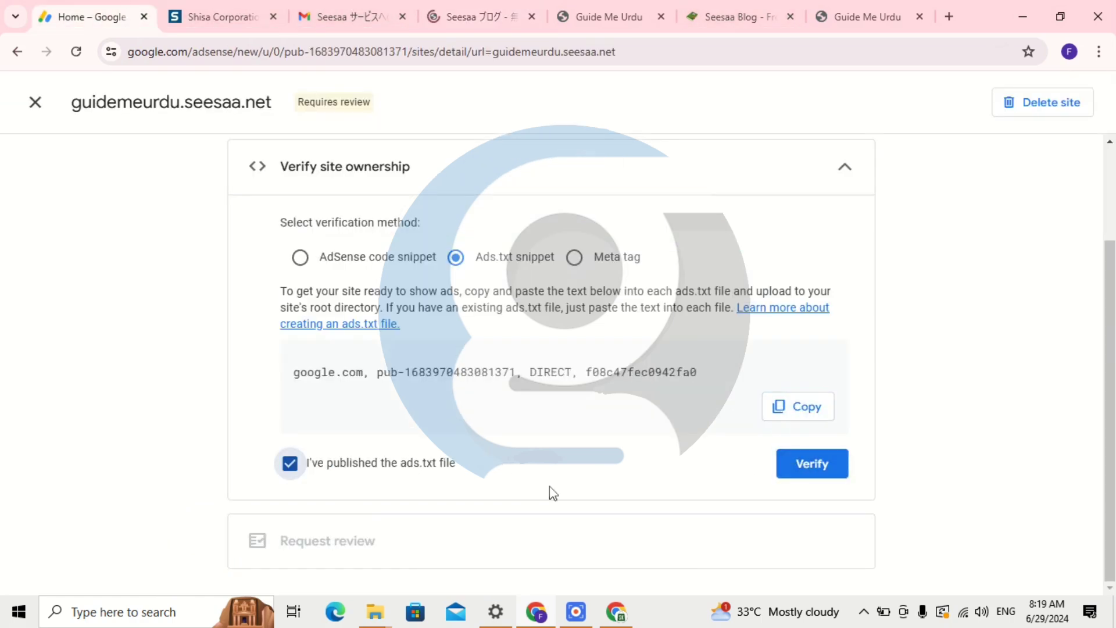
{"action": "left_click", "coordinate": [810, 471]}
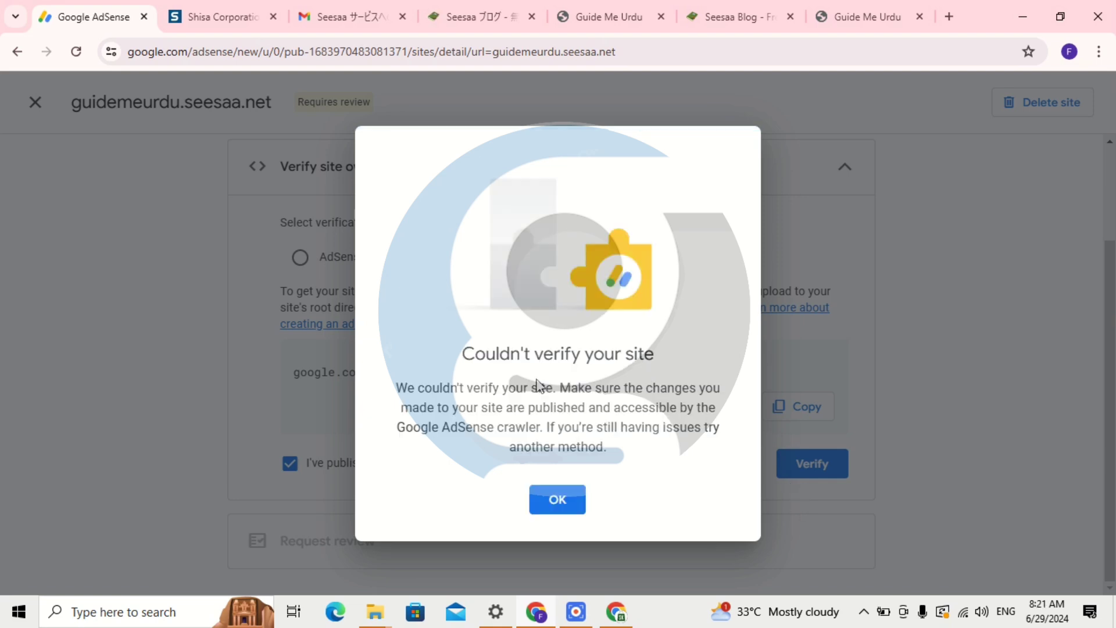
{"action": "left_click", "coordinate": [566, 511]}
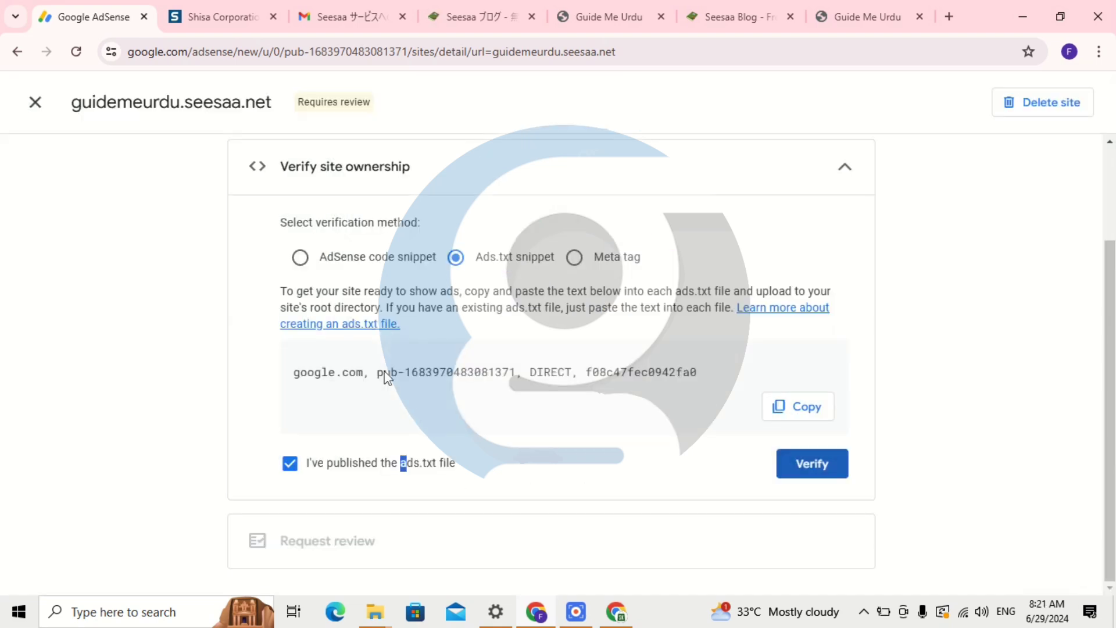
Verify the site with the AdSense code snippet and close back to the Sites list.
{"action": "left_click", "coordinate": [314, 270]}
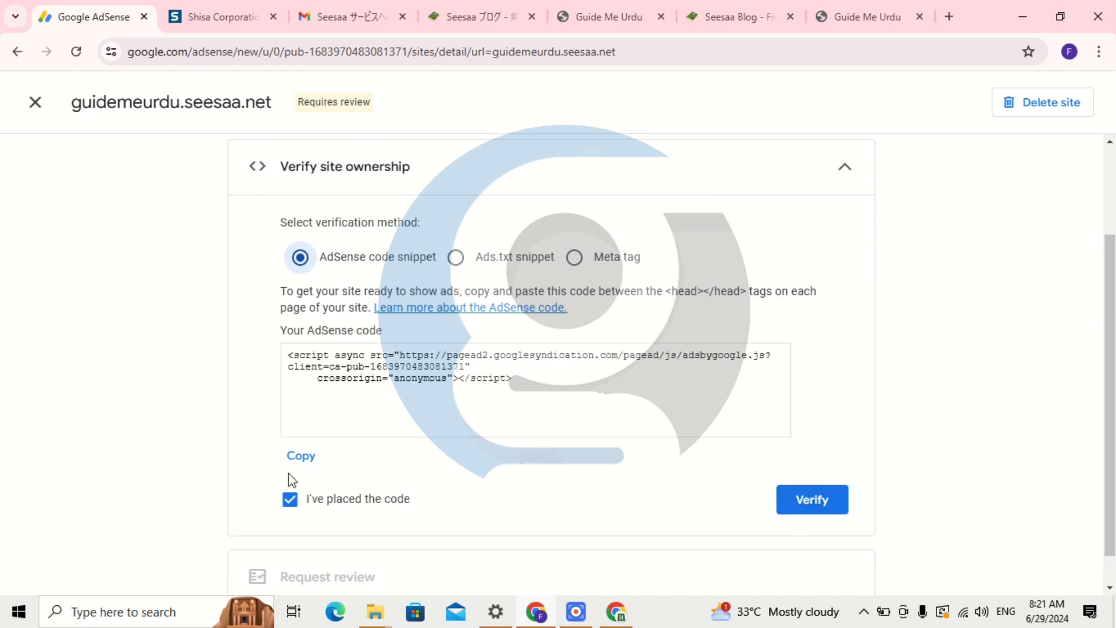
{"action": "left_click", "coordinate": [827, 493]}
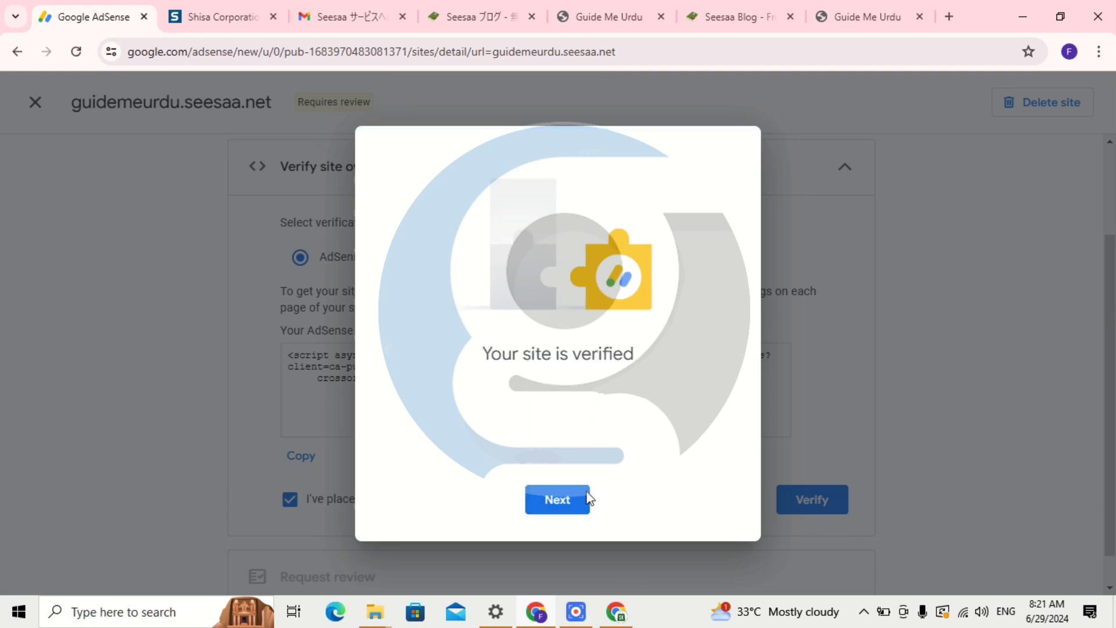
{"action": "left_click", "coordinate": [587, 499]}
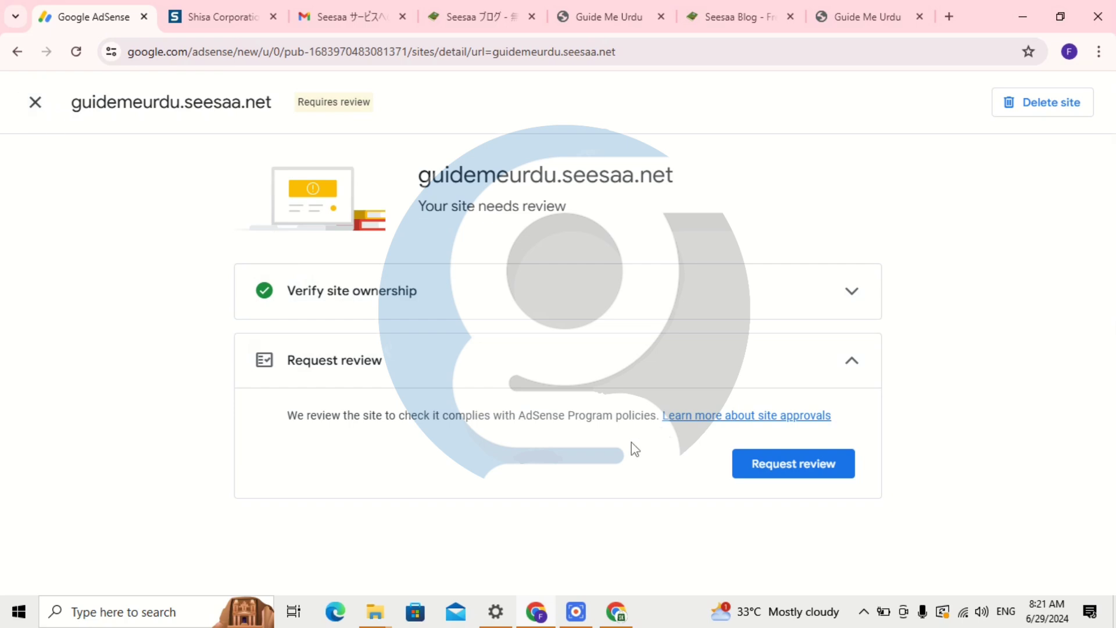
{"action": "left_click", "coordinate": [35, 102]}
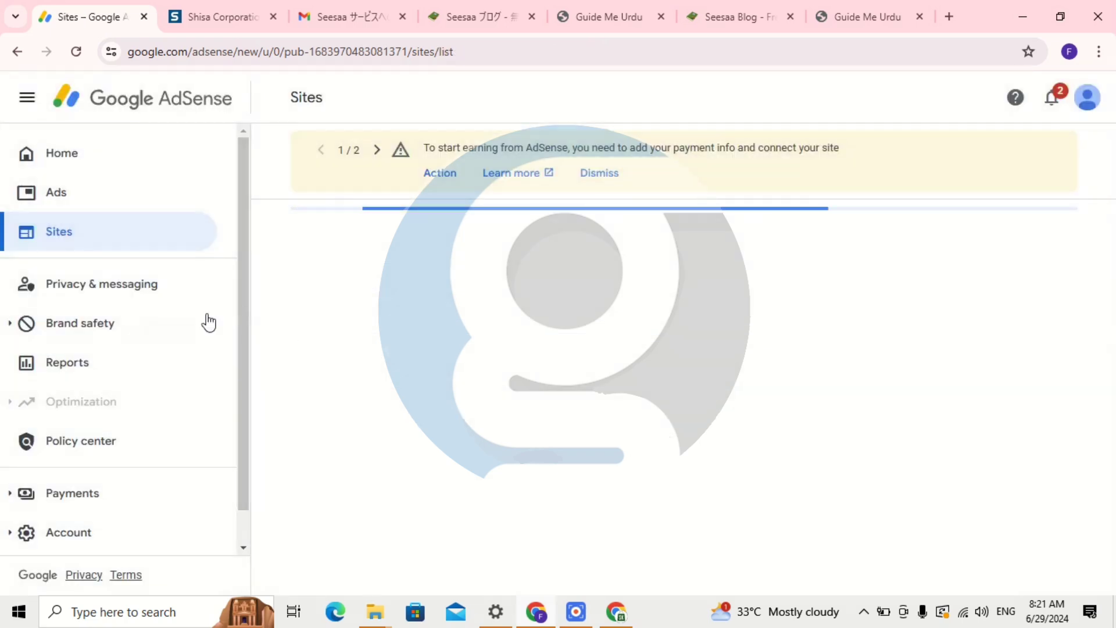
Bring up the Seesaa ads.txt settings page translated into English.
{"action": "left_click", "coordinate": [204, 7]}
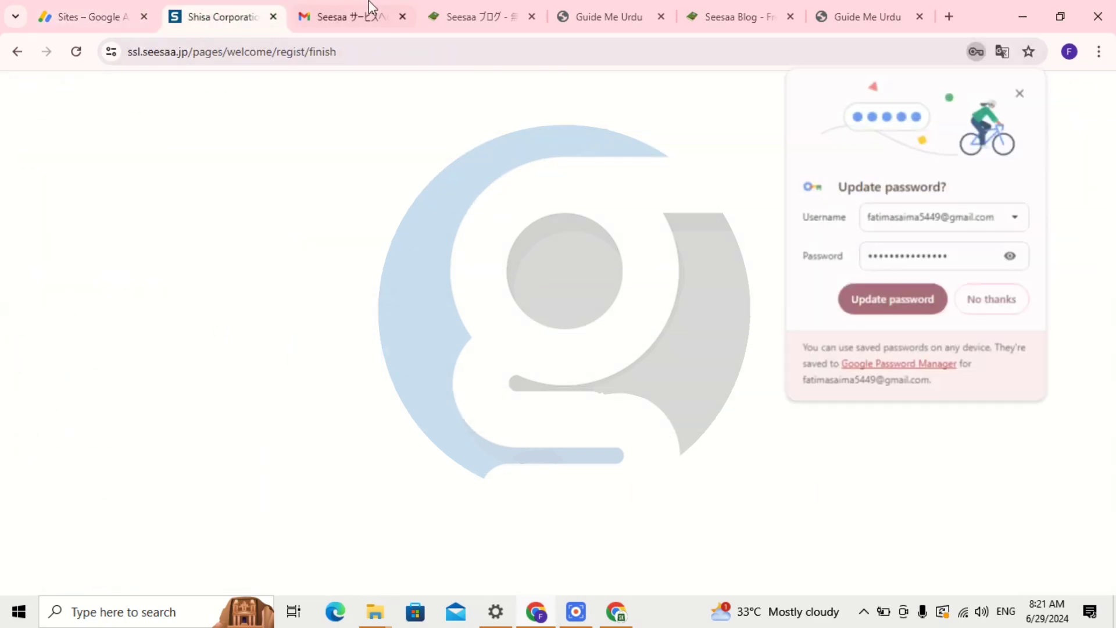
{"action": "left_click", "coordinate": [372, 3]}
{"action": "left_click", "coordinate": [433, 6]}
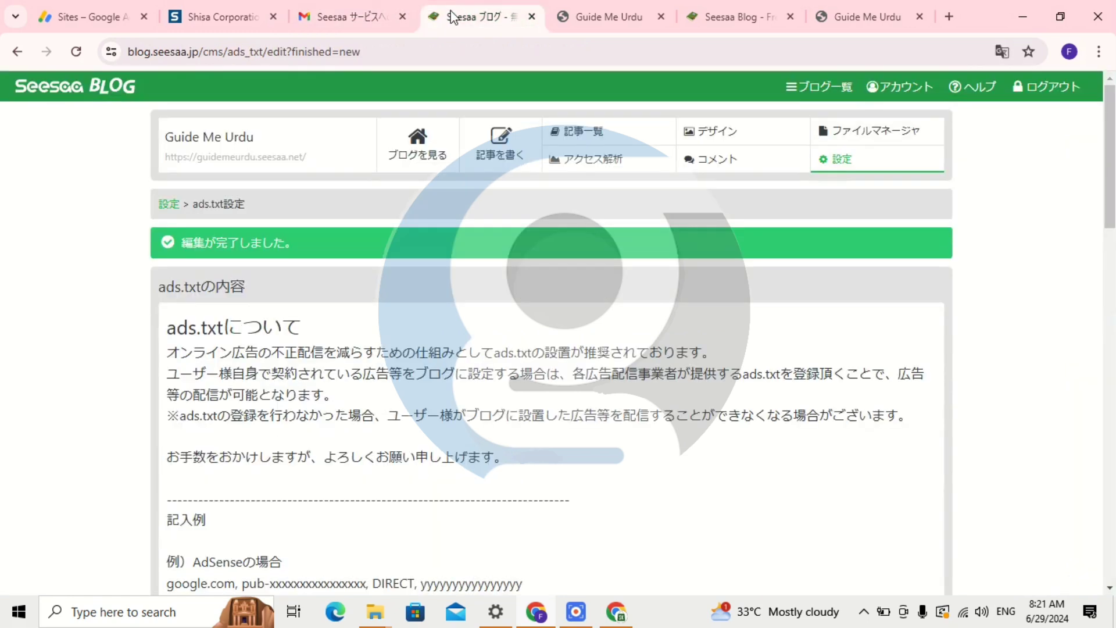
{"action": "left_click", "coordinate": [1000, 52]}
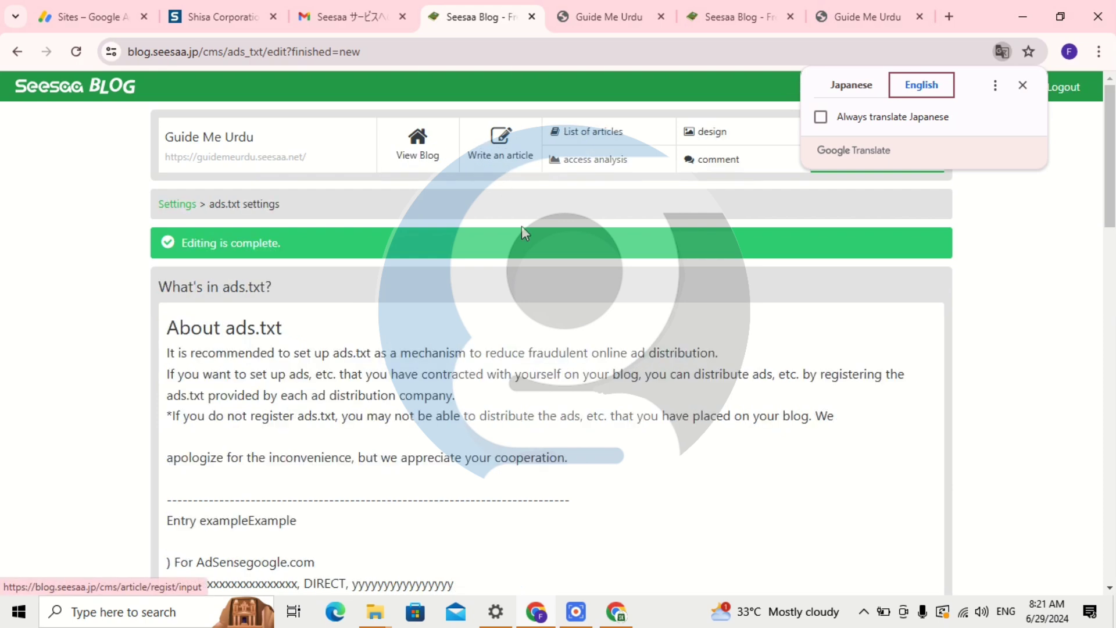
{"action": "scroll", "coordinate": [523, 372], "scroll_direction": "down", "scroll_amount": 2}
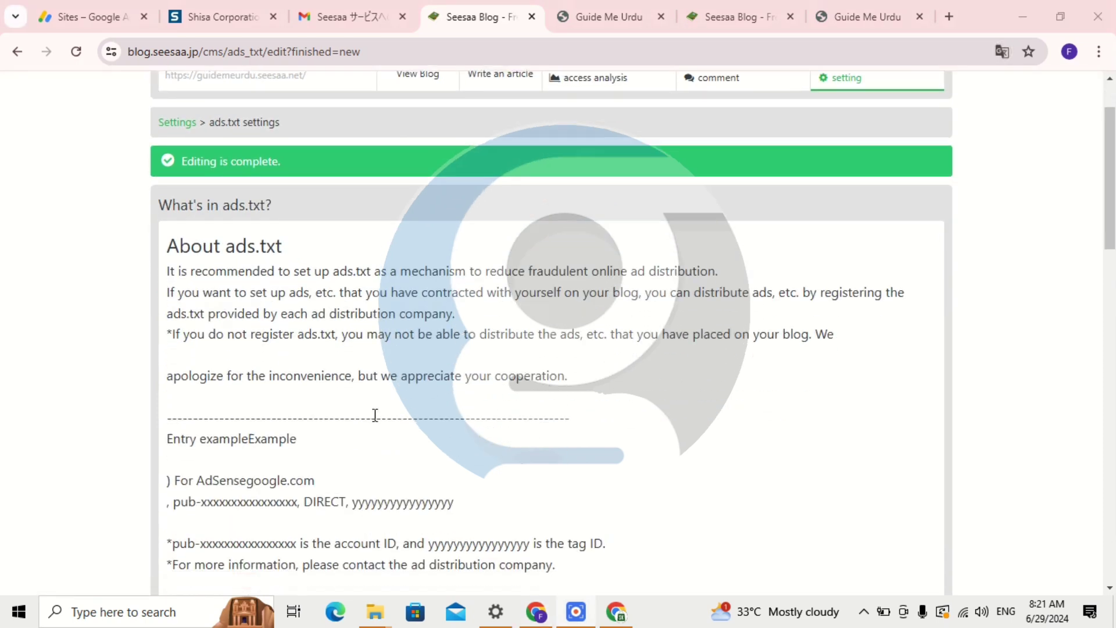
{"action": "scroll", "coordinate": [349, 416], "scroll_direction": "up", "scroll_amount": 3}
Open the live blog in a new page and check its web address.
{"action": "left_click", "coordinate": [420, 152]}
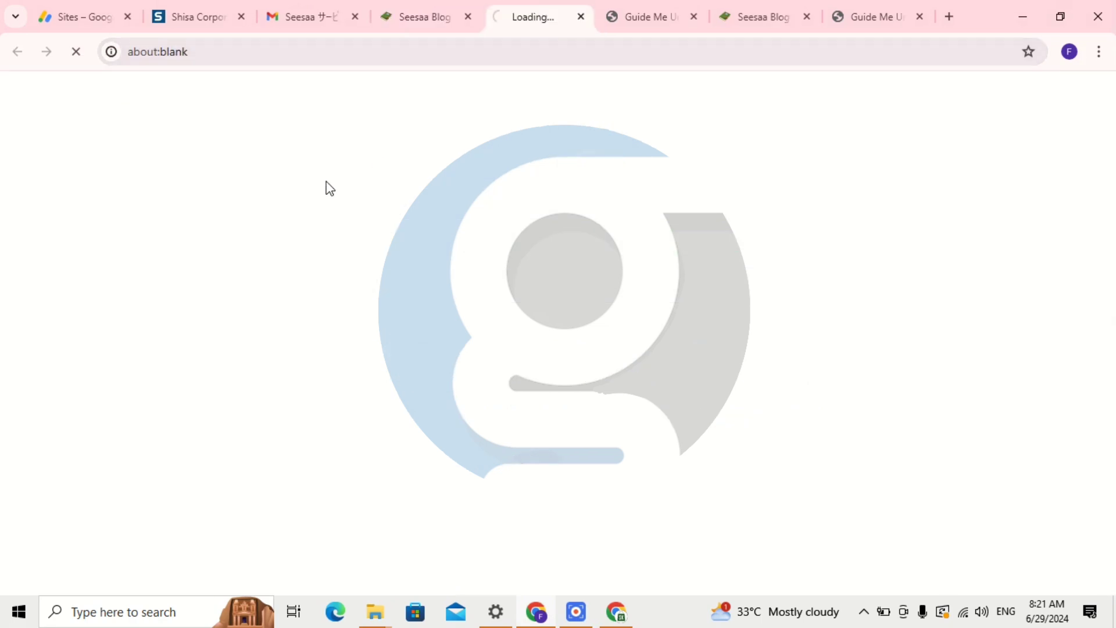
{"action": "left_click", "coordinate": [438, 1]}
{"action": "left_click", "coordinate": [547, 14]}
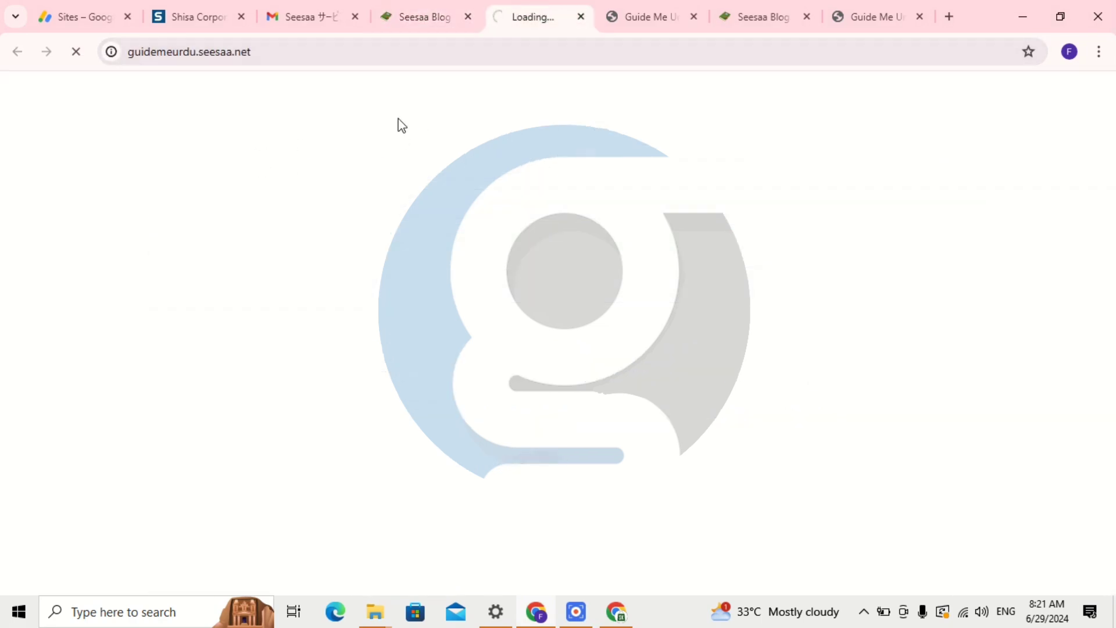
{"action": "left_click_drag", "start_coordinate": [136, 53], "coordinate": [329, 103]}
{"action": "left_click", "coordinate": [316, 150]}
{"action": "left_click", "coordinate": [424, 17]}
{"action": "left_click", "coordinate": [529, 16]}
{"action": "left_click", "coordinate": [315, 51]}
{"action": "left_click", "coordinate": [331, 52]}
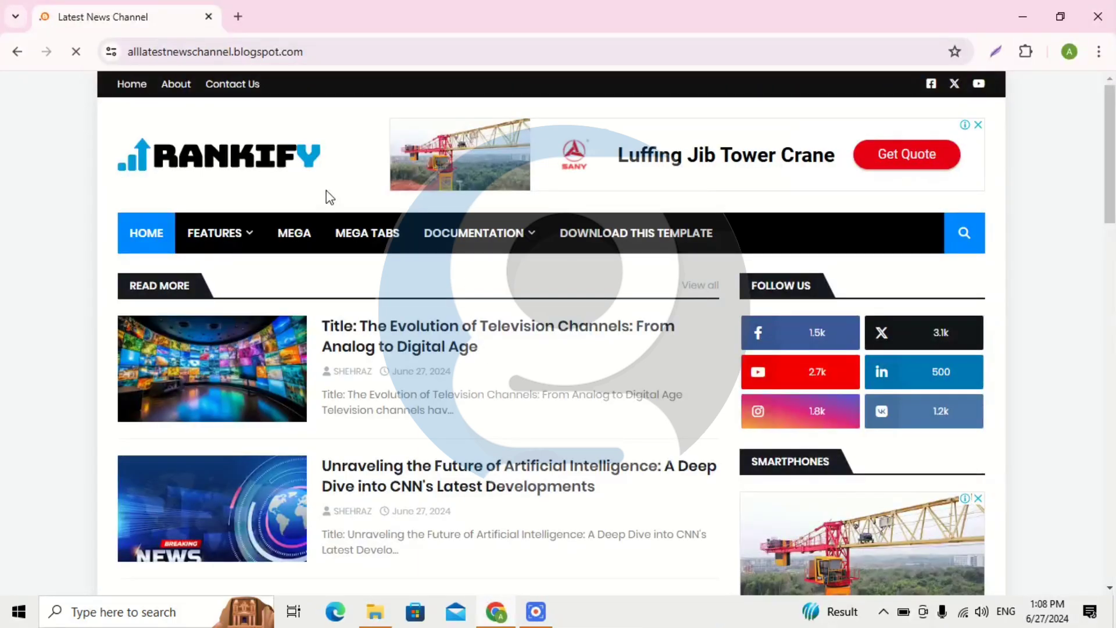
Open the Evolution of Television Channels post on the Latest News Channel blog.
{"action": "scroll", "coordinate": [281, 211], "scroll_direction": "down", "scroll_amount": 3}
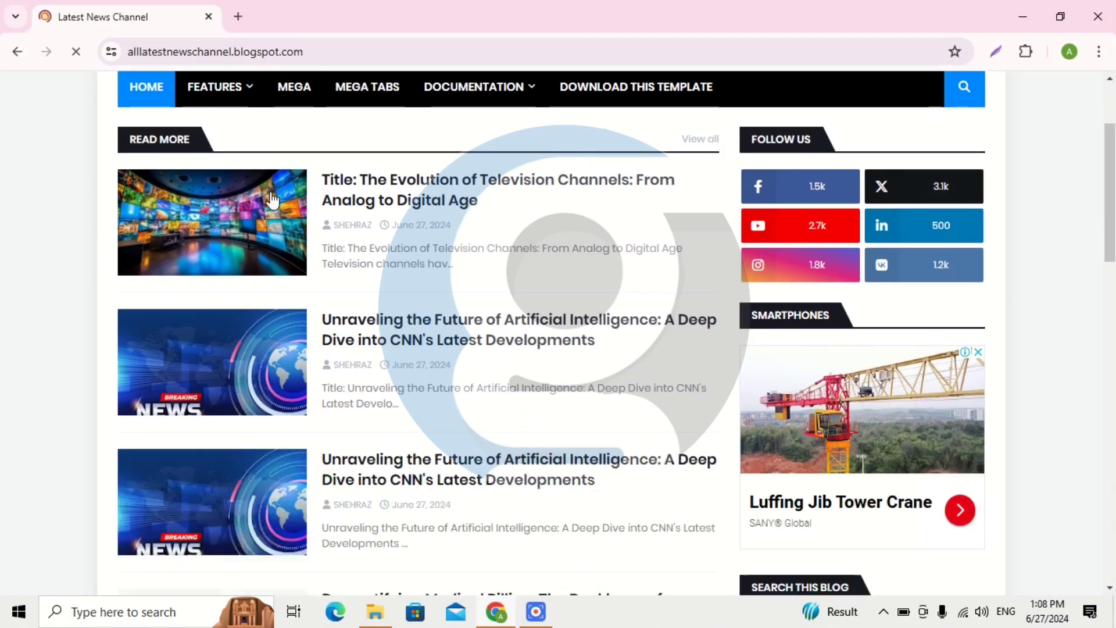
{"action": "scroll", "coordinate": [291, 233], "scroll_direction": "up", "scroll_amount": 3}
{"action": "scroll", "coordinate": [525, 226], "scroll_direction": "down", "scroll_amount": 1}
{"action": "scroll", "coordinate": [525, 226], "scroll_direction": "down", "scroll_amount": 15}
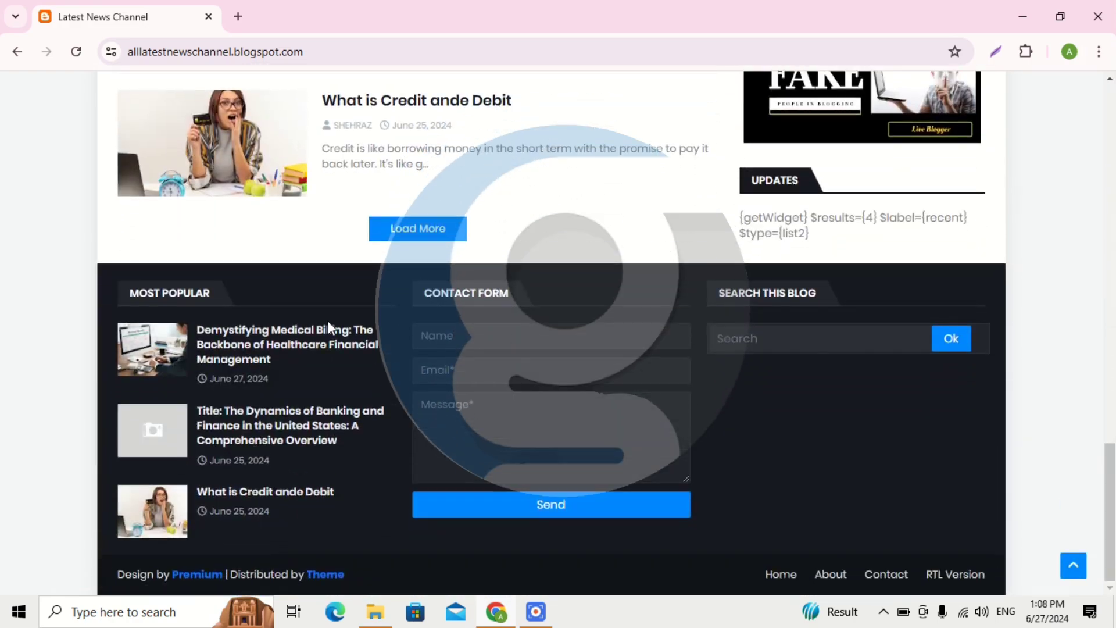
{"action": "scroll", "coordinate": [326, 324], "scroll_direction": "up", "scroll_amount": 15}
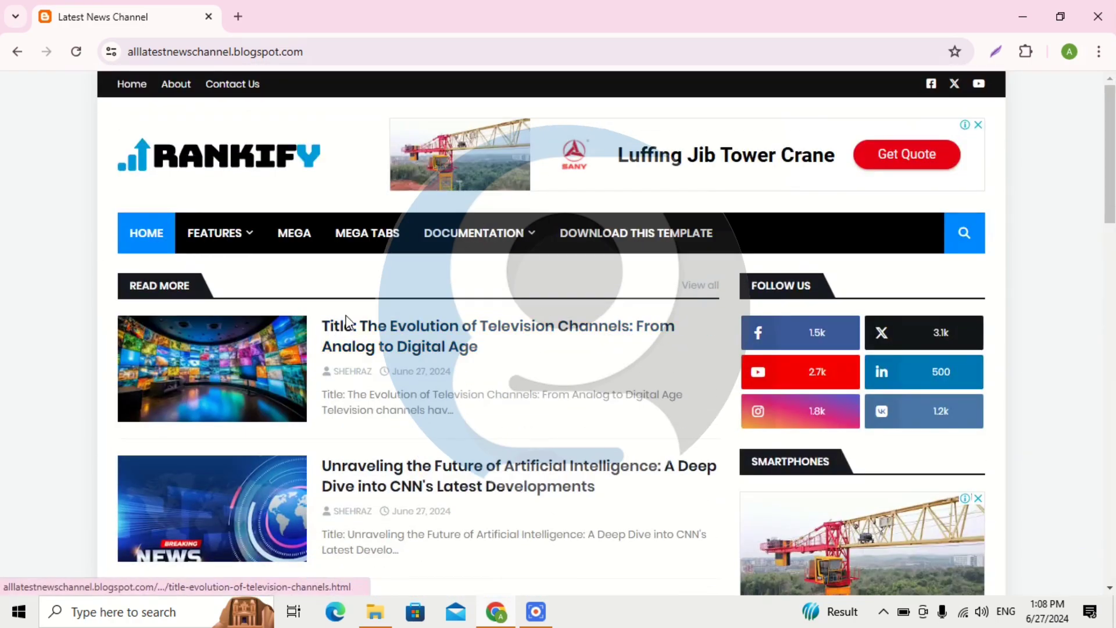
{"action": "scroll", "coordinate": [401, 306], "scroll_direction": "down", "scroll_amount": 3}
{"action": "left_click", "coordinate": [431, 184]}
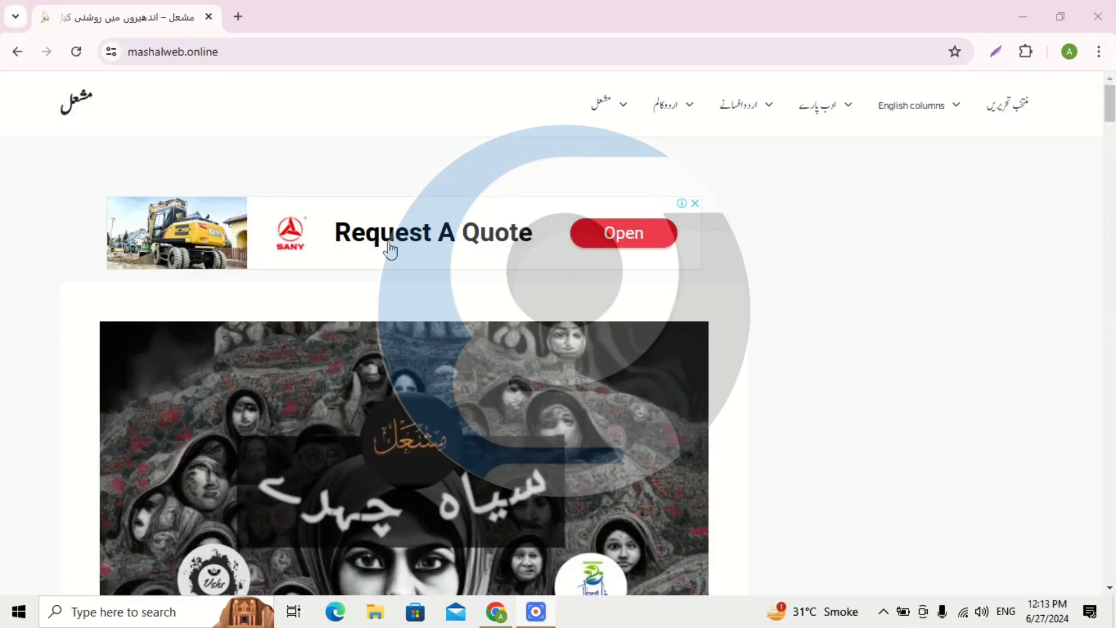
Open the first post on mashalweb.online.
{"action": "scroll", "coordinate": [393, 244], "scroll_direction": "down", "scroll_amount": 13}
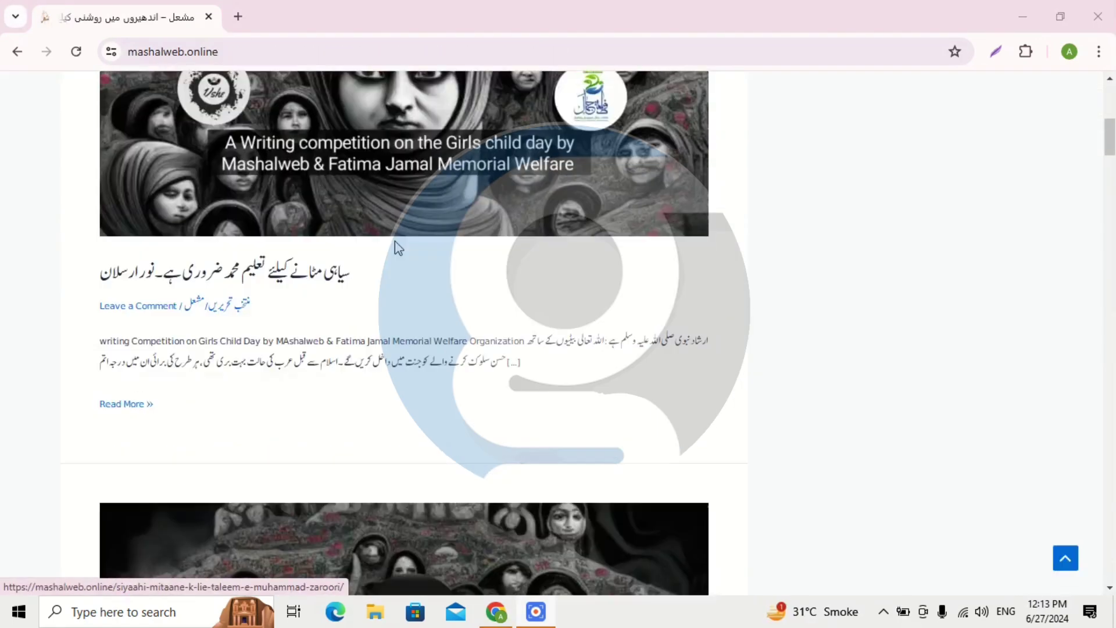
{"action": "scroll", "coordinate": [384, 227], "scroll_direction": "up", "scroll_amount": 13}
{"action": "scroll", "coordinate": [379, 210], "scroll_direction": "down", "scroll_amount": 4}
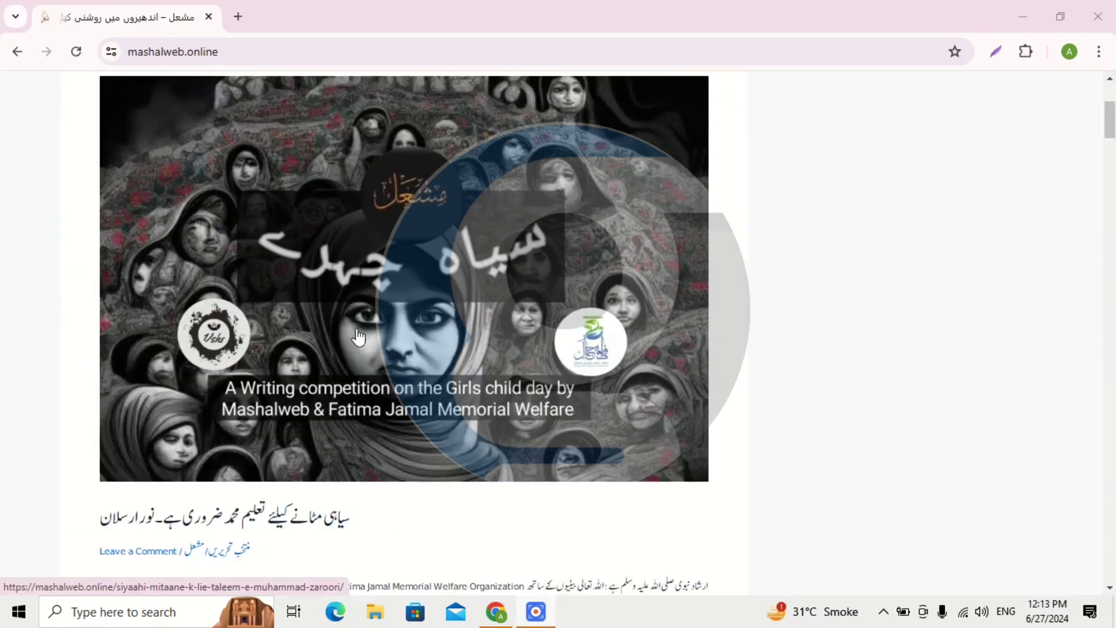
{"action": "left_click", "coordinate": [358, 337]}
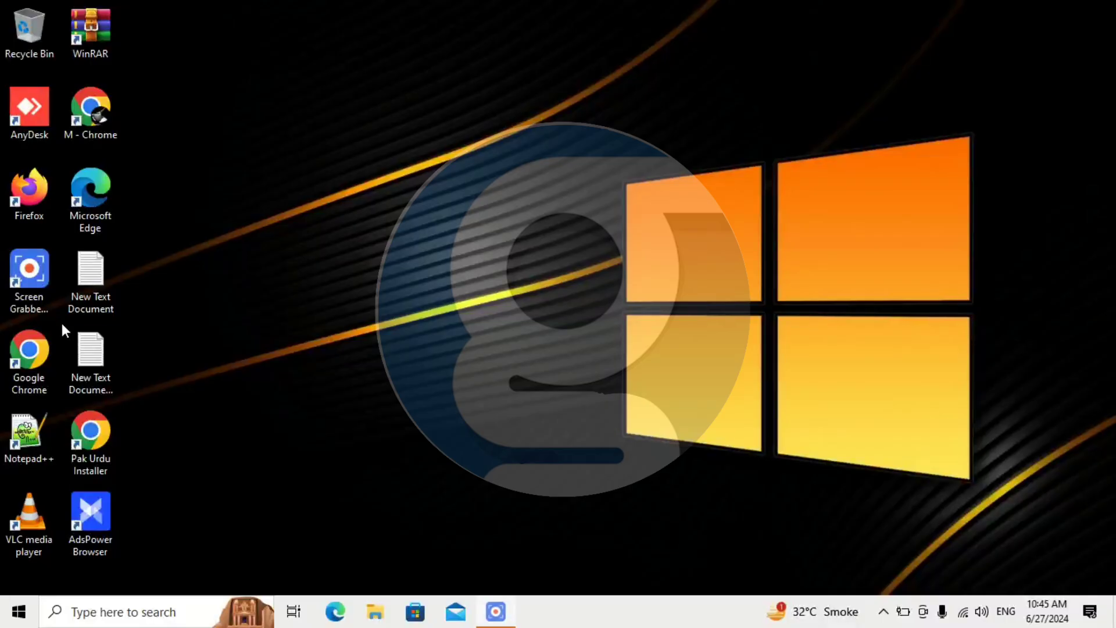
Launch Chrome with the Work profile from the maximized profile picker and dismiss Restore pages.
{"action": "double_click", "coordinate": [50, 347]}
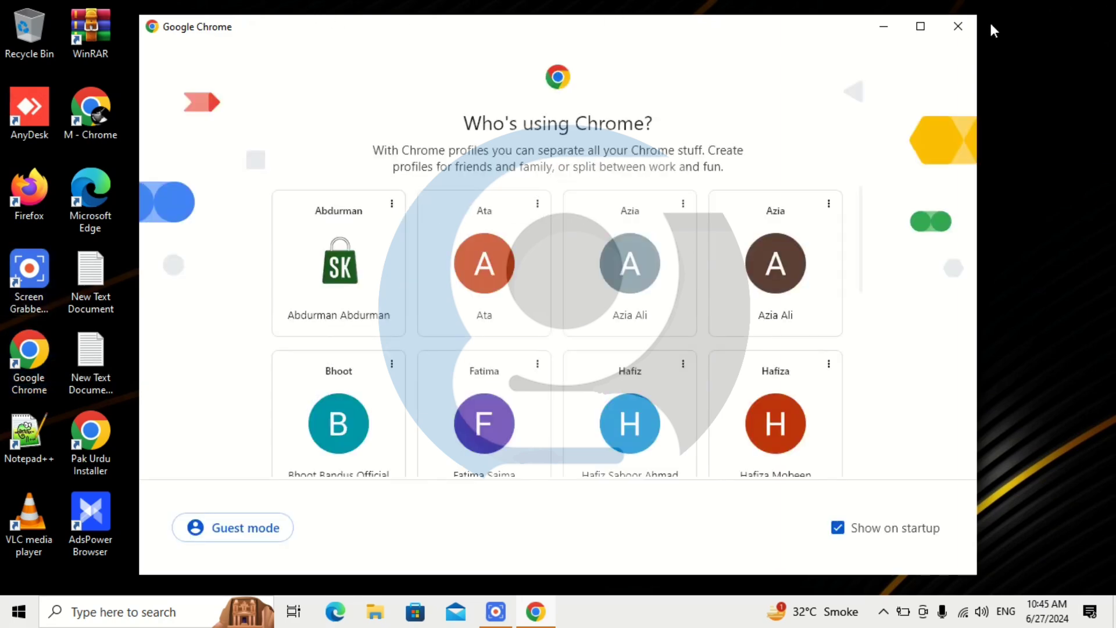
{"action": "left_click", "coordinate": [924, 26]}
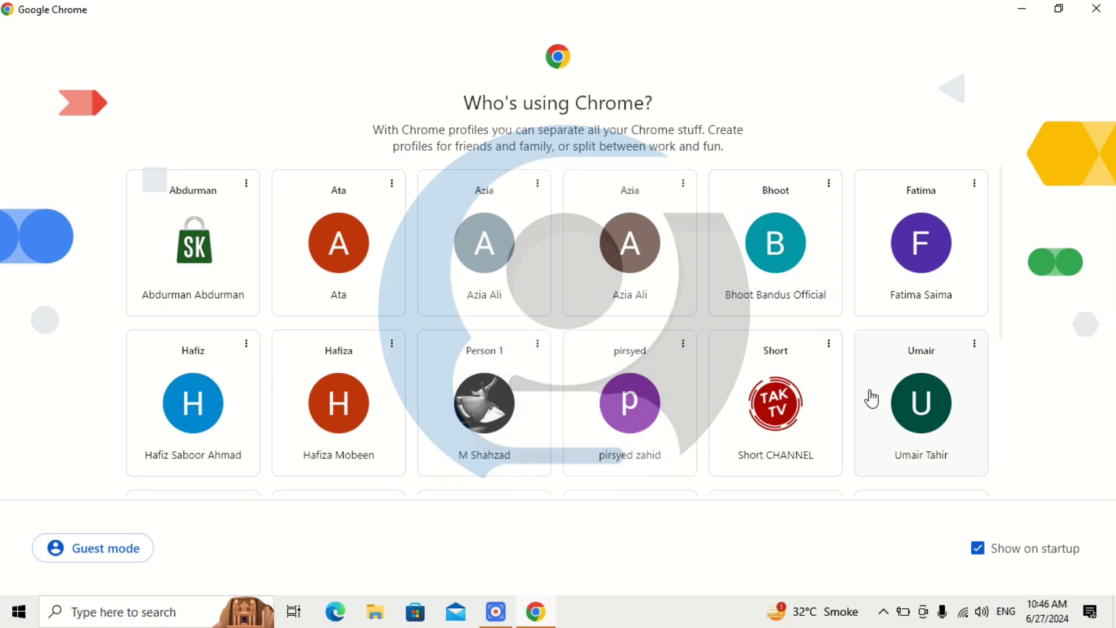
{"action": "scroll", "coordinate": [874, 398], "scroll_direction": "down", "scroll_amount": 3}
{"action": "scroll", "coordinate": [866, 400], "scroll_direction": "down", "scroll_amount": 1}
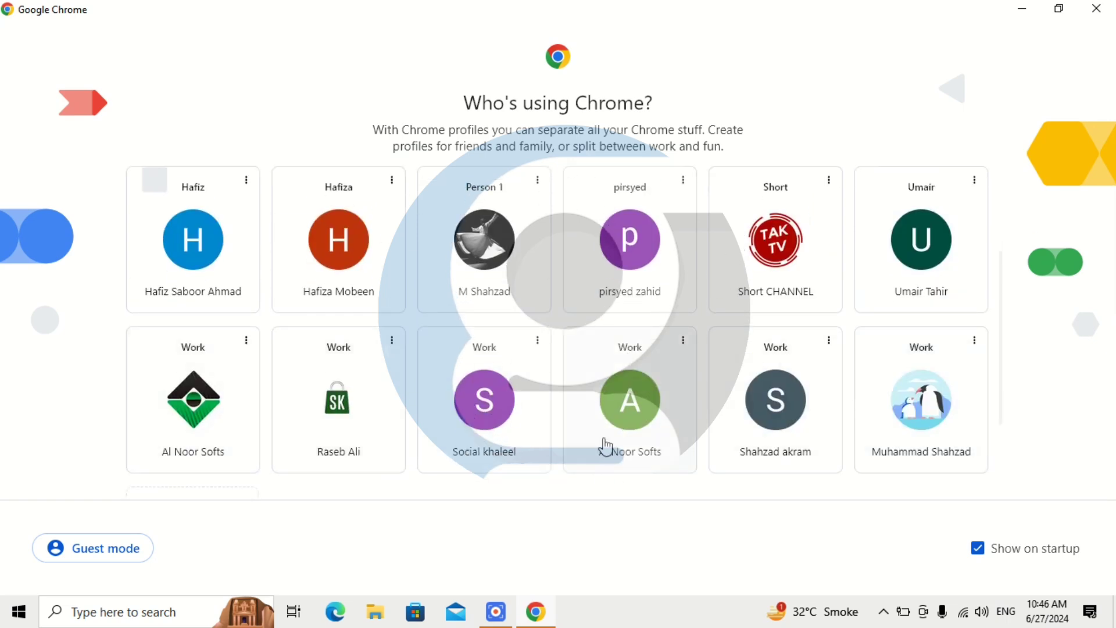
{"action": "scroll", "coordinate": [612, 447], "scroll_direction": "down", "scroll_amount": 1}
{"action": "scroll", "coordinate": [633, 436], "scroll_direction": "down", "scroll_amount": 1}
{"action": "scroll", "coordinate": [657, 427], "scroll_direction": "up", "scroll_amount": 4}
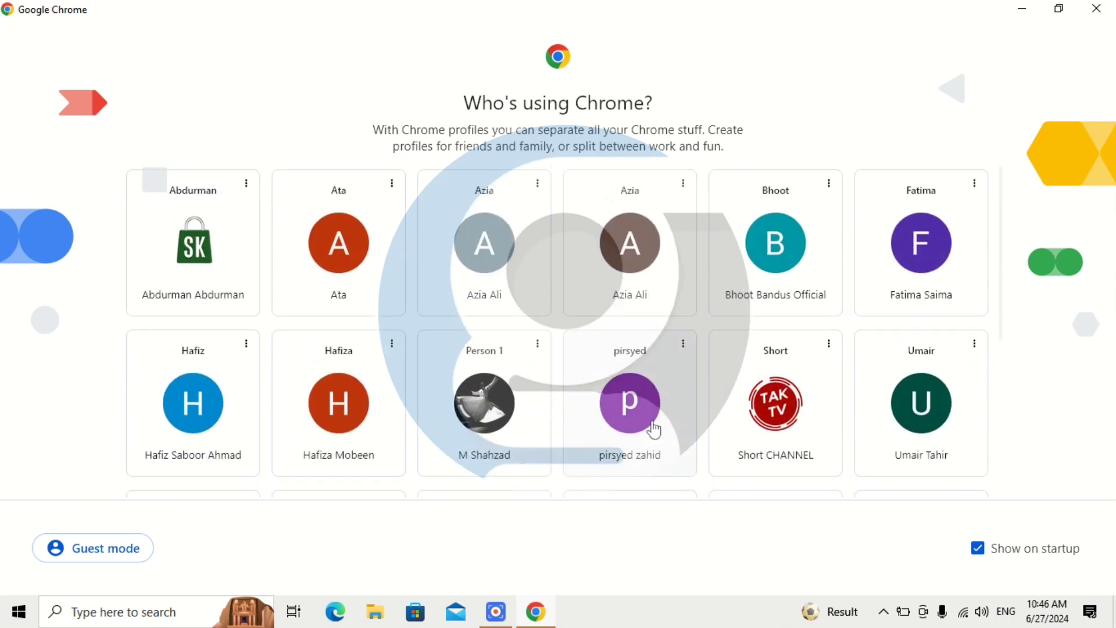
{"action": "scroll", "coordinate": [524, 568], "scroll_direction": "down", "scroll_amount": 5}
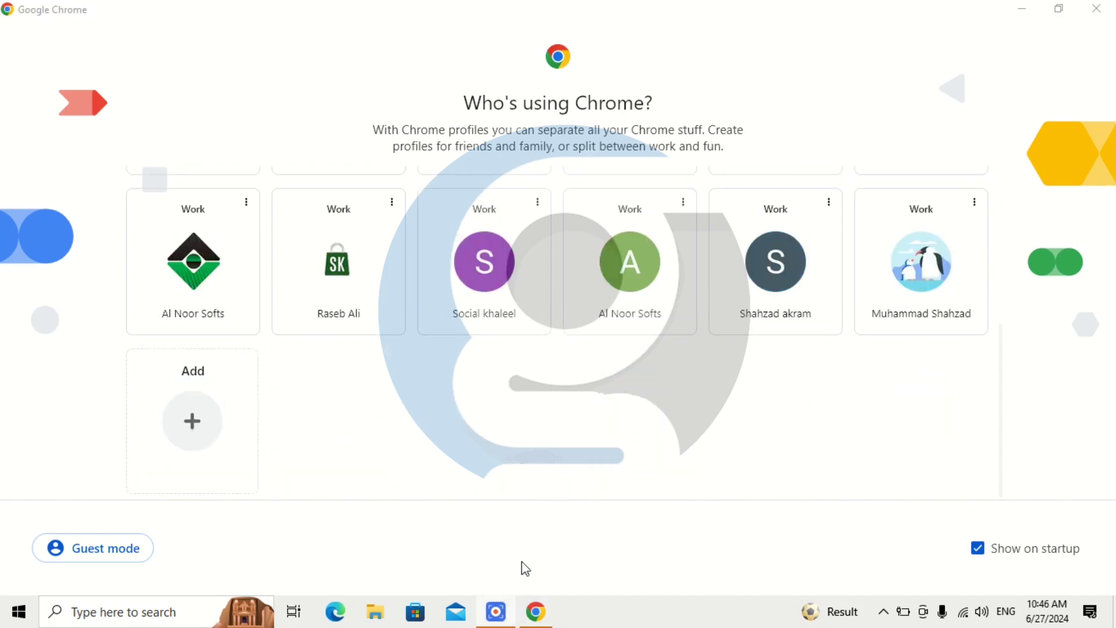
{"action": "scroll", "coordinate": [518, 304], "scroll_direction": "up", "scroll_amount": 5}
{"action": "scroll", "coordinate": [639, 349], "scroll_direction": "down", "scroll_amount": 4}
{"action": "left_click", "coordinate": [677, 351]}
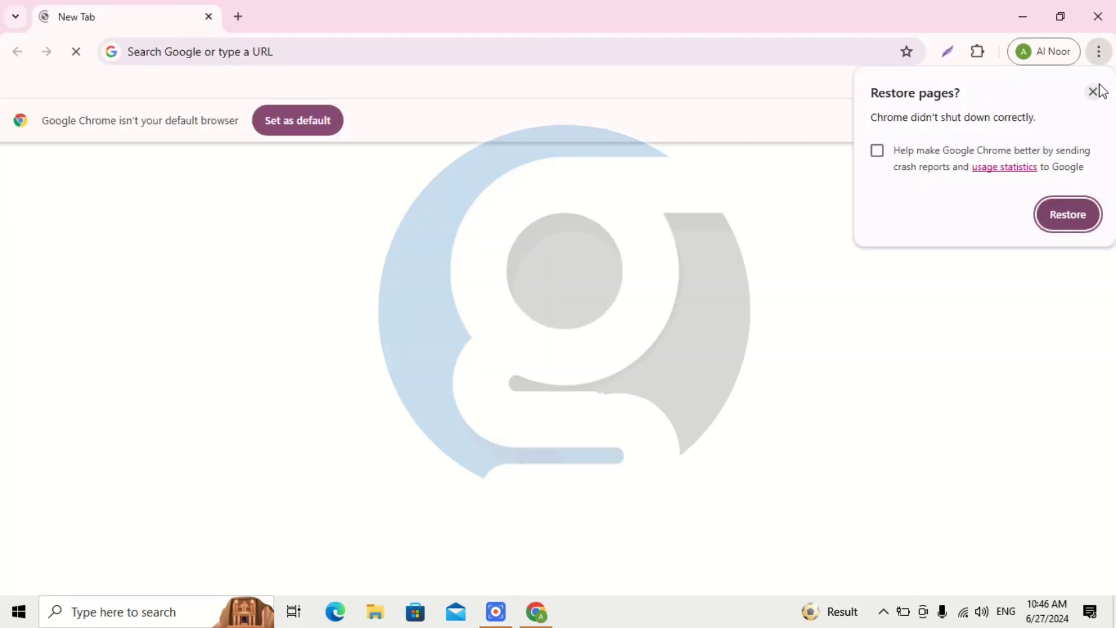
{"action": "left_click", "coordinate": [1093, 92]}
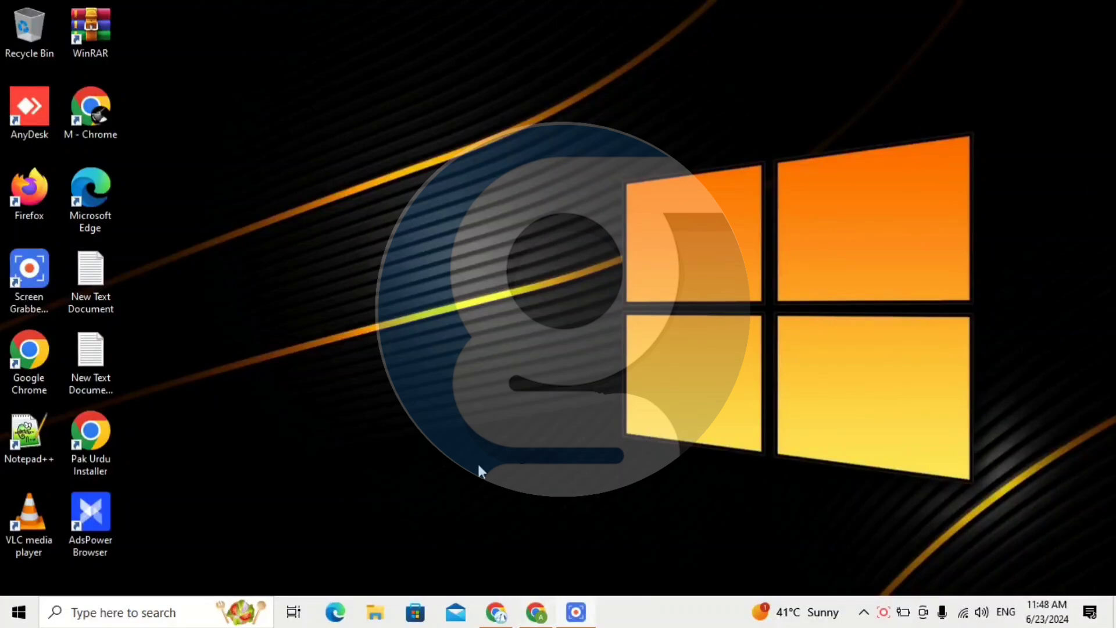